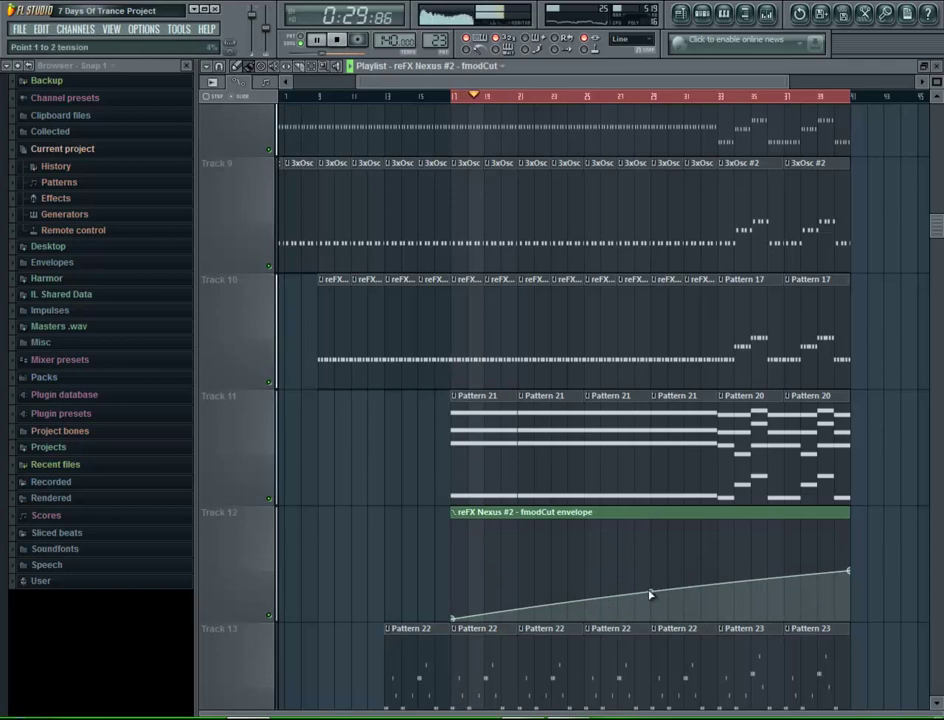
- Extend the kick clips through bar 47 and the Sidechain clips through bar 48 in the playlist
left_click(626, 97, "ctrl")
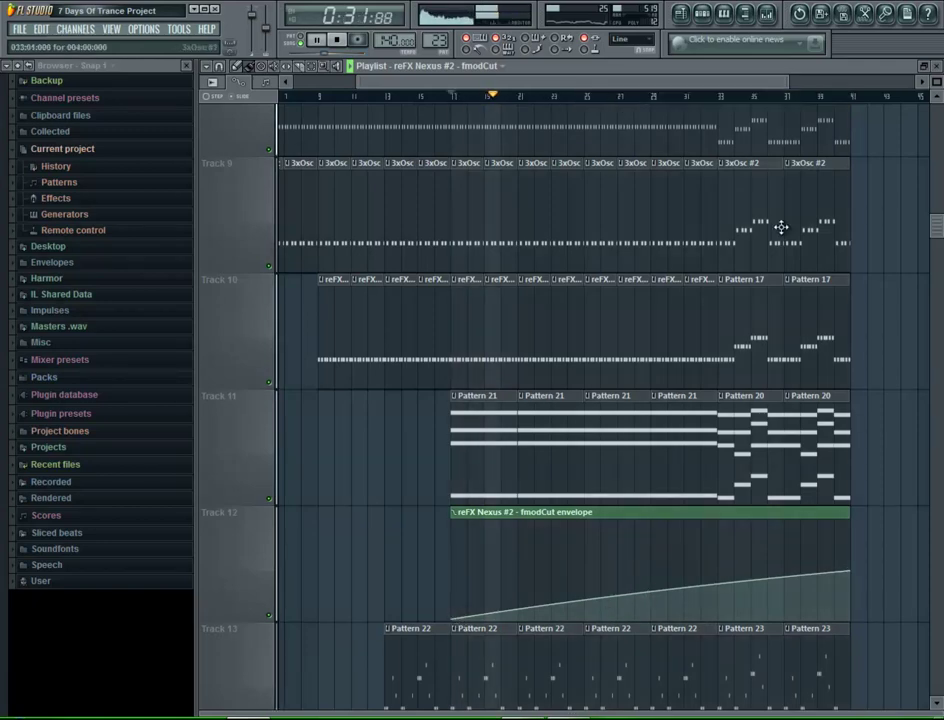
right_click(892, 254, "ctrl")
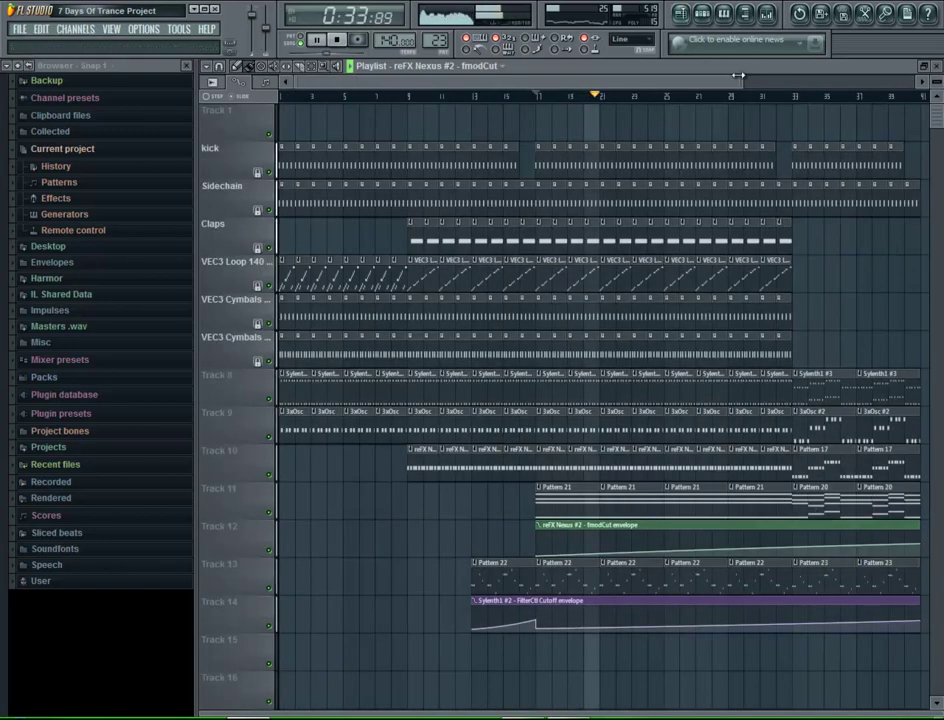
left_click_drag(743, 80, 877, 88)
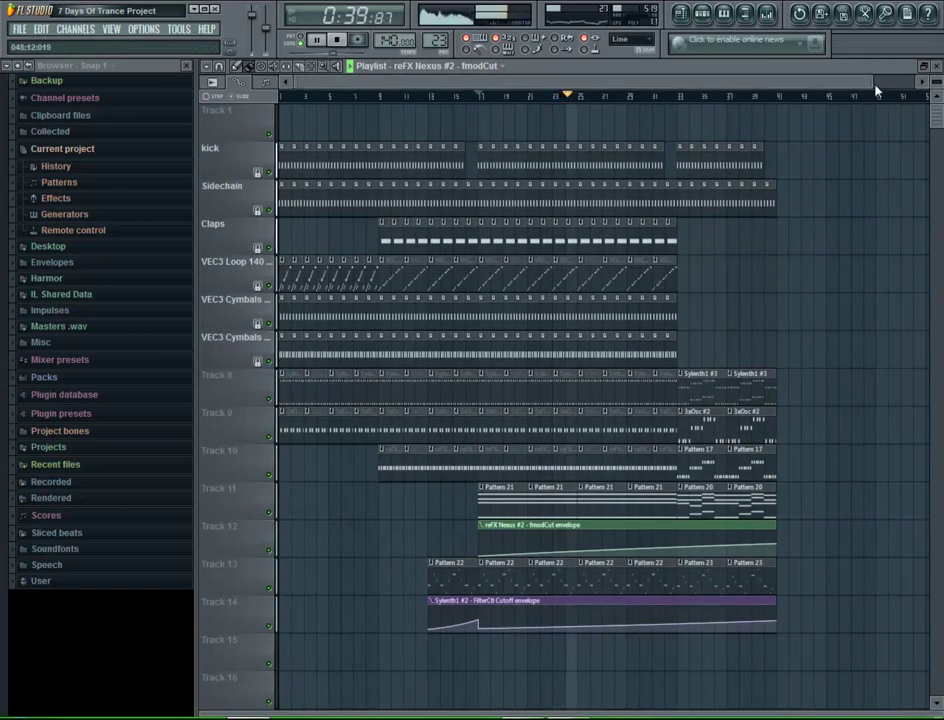
left_click_drag(878, 88, 785, 87)
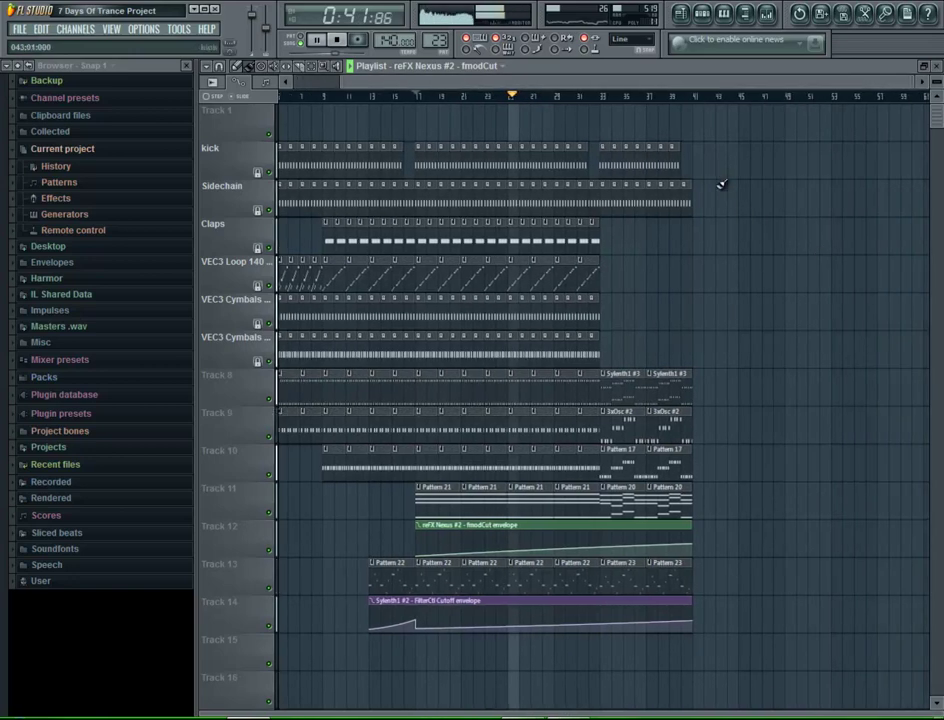
scroll(710, 190, "down", 1)
scroll(703, 175, "up", 1)
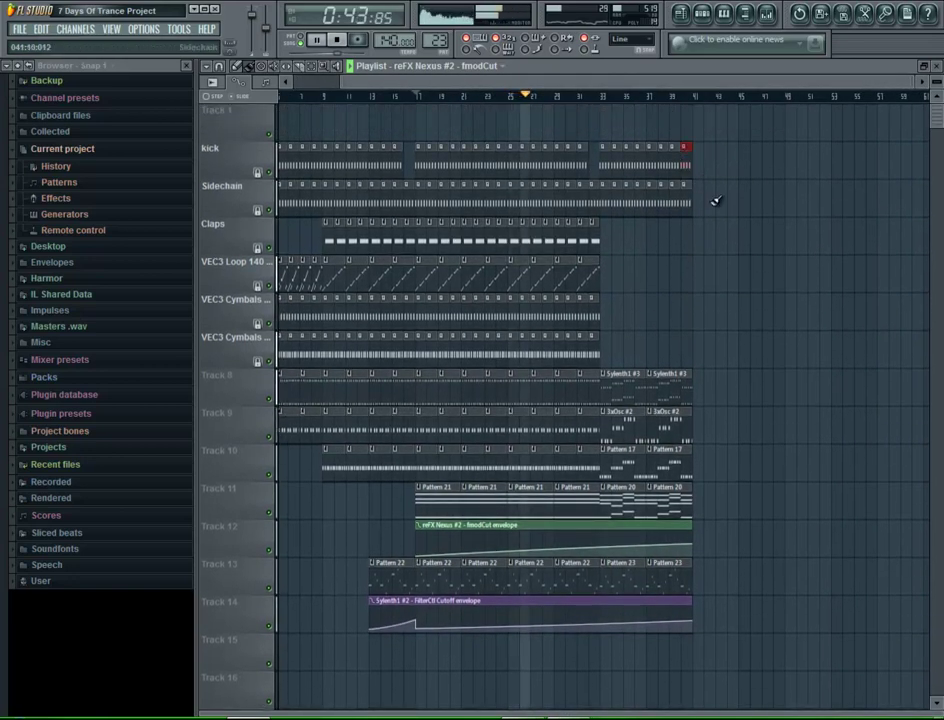
mouse_move(712, 176)
left_mouse_down()
mouse_move(702, 166)
mouse_move(773, 164)
left_mouse_up()
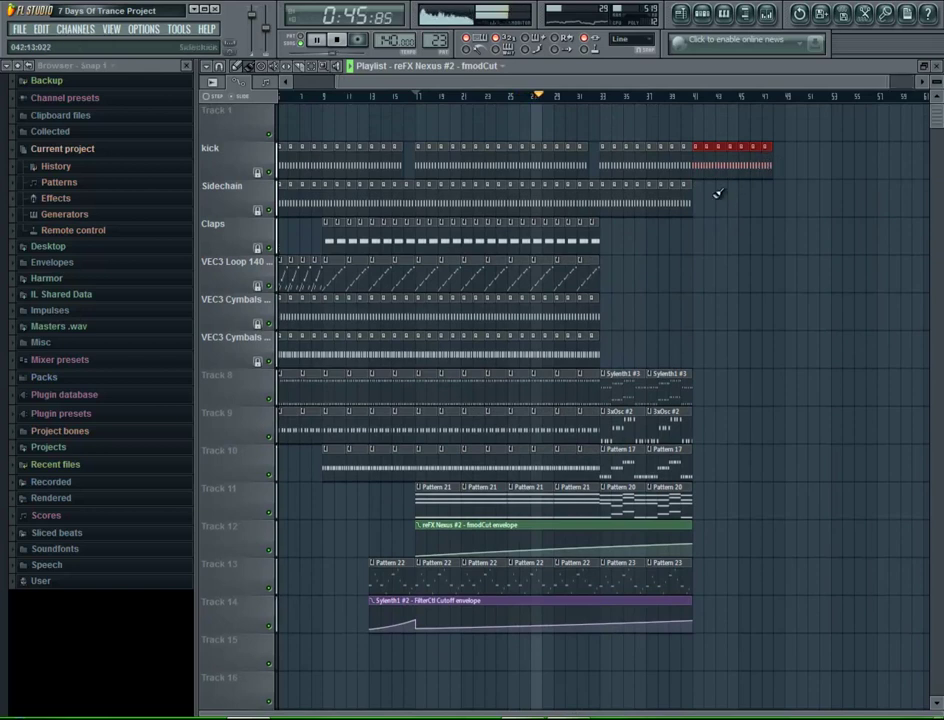
left_click_drag(698, 200, 783, 199)
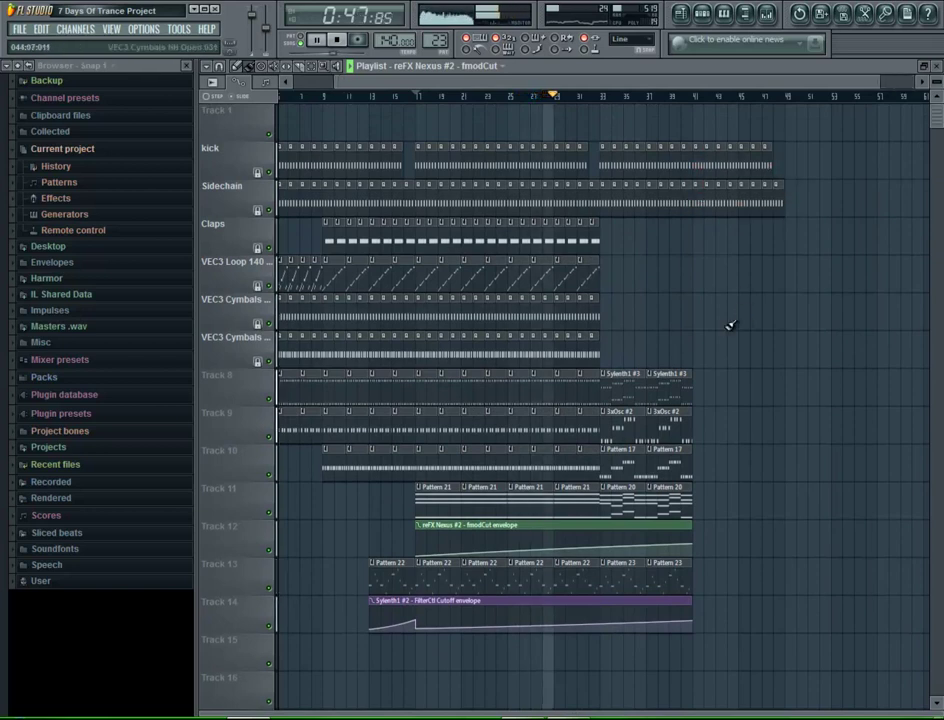
- Duplicate the bar 33–40 melody and chord clips on Tracks 8–11 and the Pattern 23 clips on Track 13 to bar 41
left_click_drag(695, 494, 624, 381)
left_click_drag(615, 382, 708, 383)
left_click(709, 320, "ctrl")
scroll(709, 320, "down", 3)
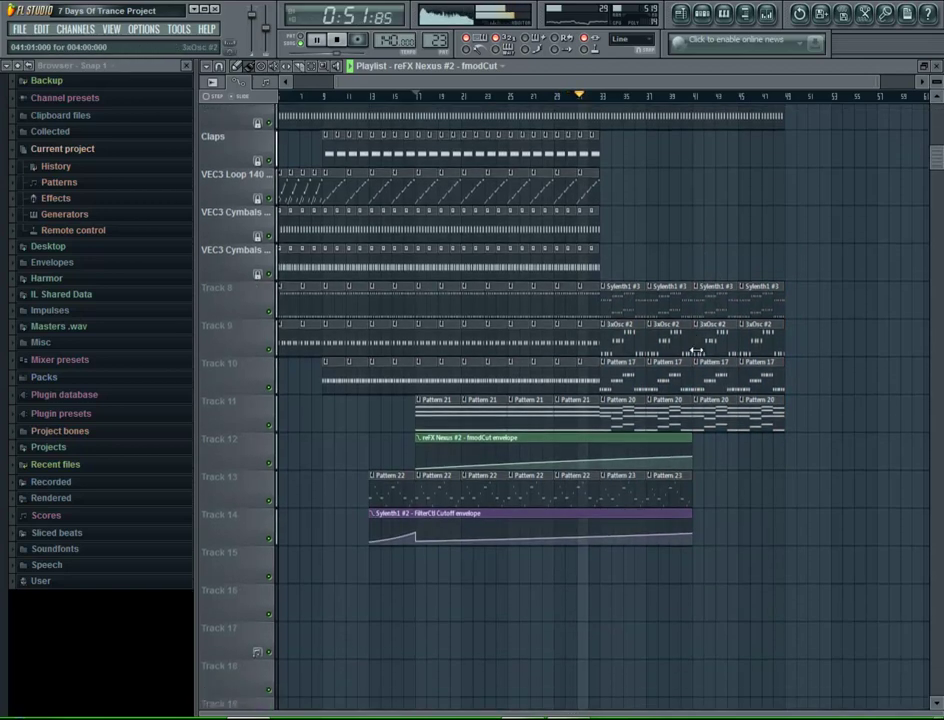
mouse_move(699, 455)
left_mouse_down()
mouse_move(618, 461)
mouse_move(722, 461)
mouse_move(716, 466)
left_mouse_up()
left_click(718, 470, "ctrl")
- Reshape the Sylenth1 #2 FilterCtl Cutoff envelope with a drop at bar 33 and extend the clip and its last point to bar 49
key("space")
left_click(603, 509)
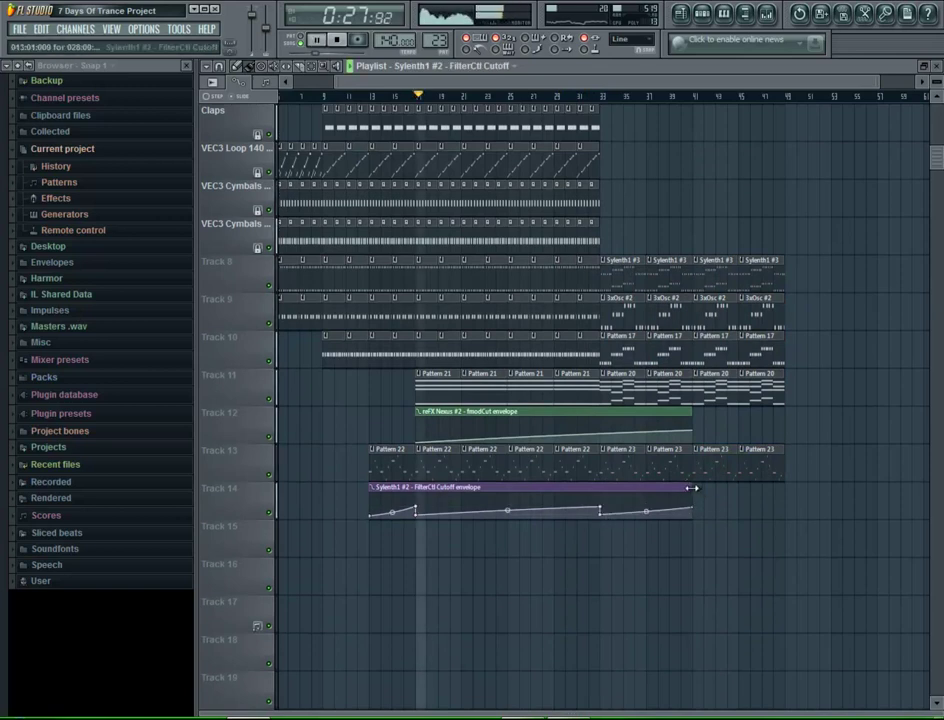
left_click_drag(692, 488, 785, 488)
left_click_drag(694, 511, 785, 511)
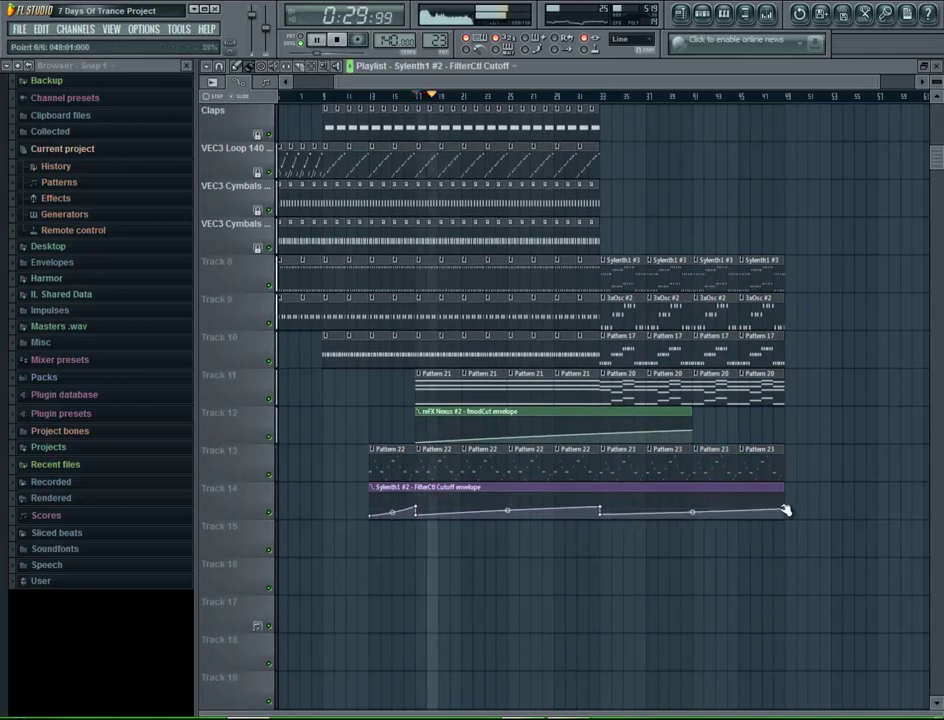
- Play the arrangement from bar 33 and check the track levels in the mixer
left_click(606, 97)
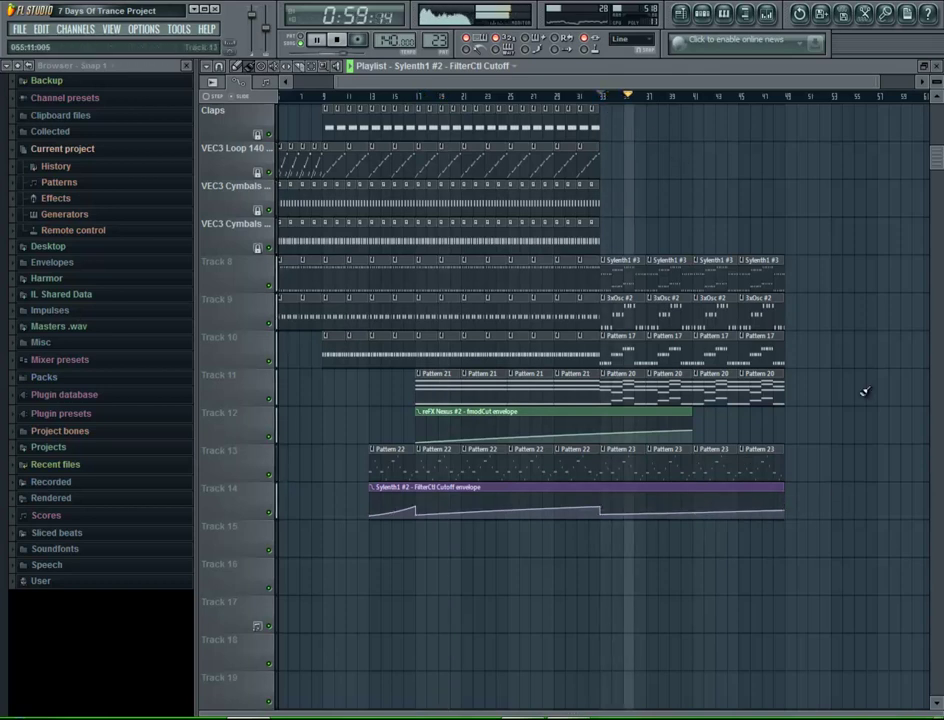
scroll(850, 328, "up", 1)
scroll(862, 316, "up", 2)
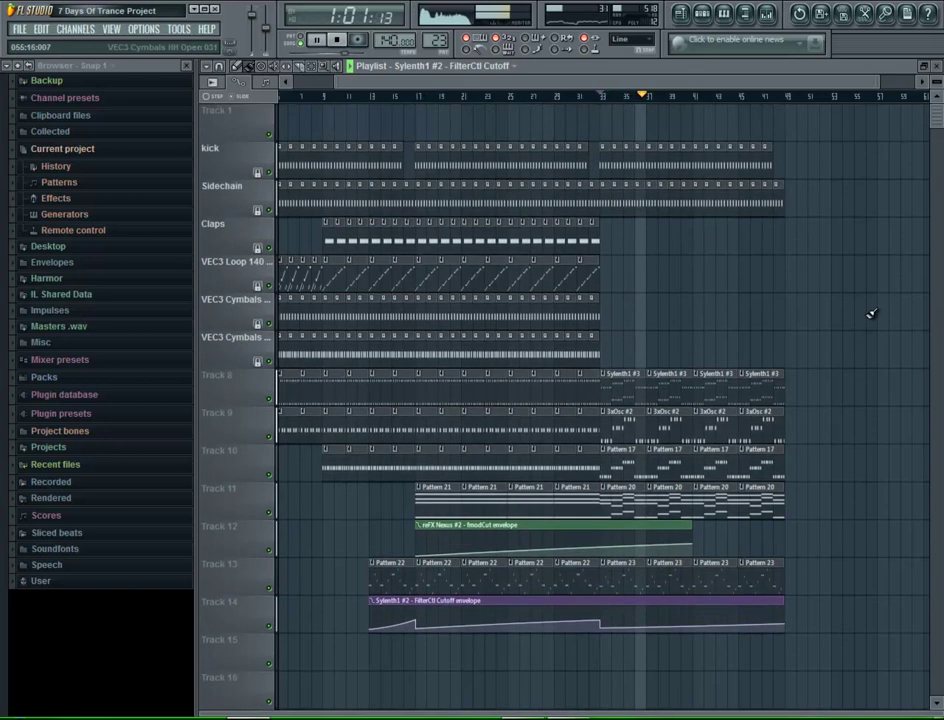
scroll(866, 315, "down", 1)
scroll(850, 312, "up", 1)
left_click(776, 15)
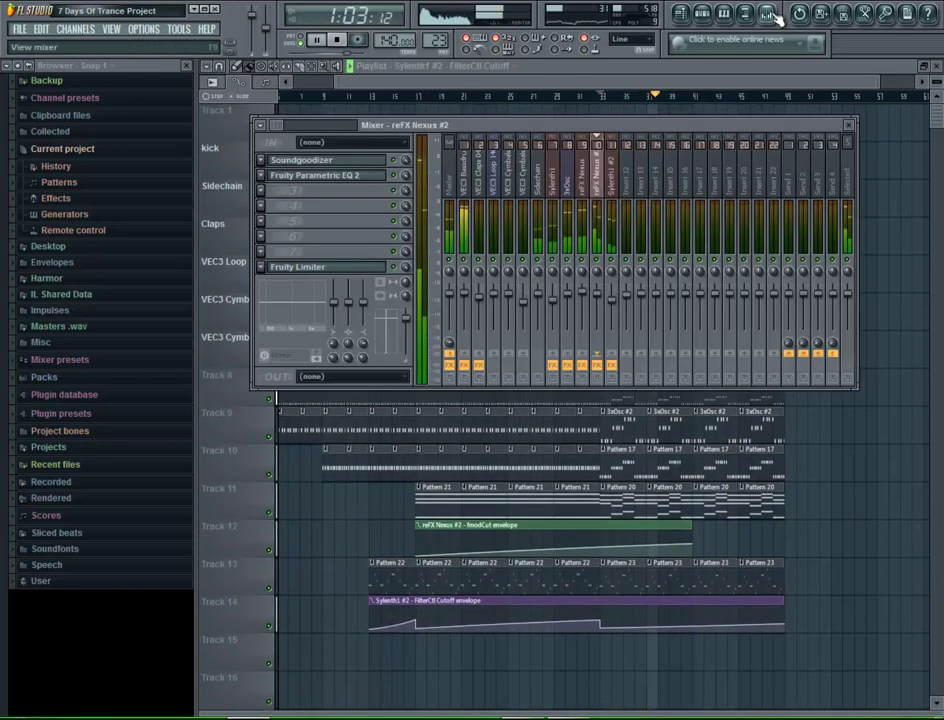
left_click(776, 15)
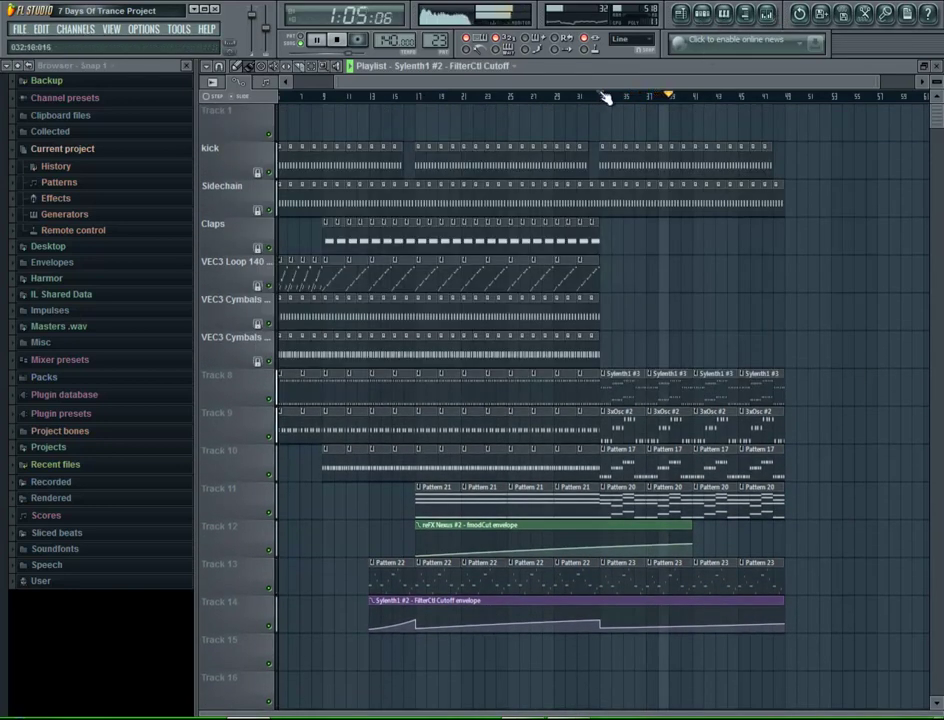
- Open the Pattern 20 chords in the piano roll and play the pattern on its own in pattern mode
double_click(618, 507)
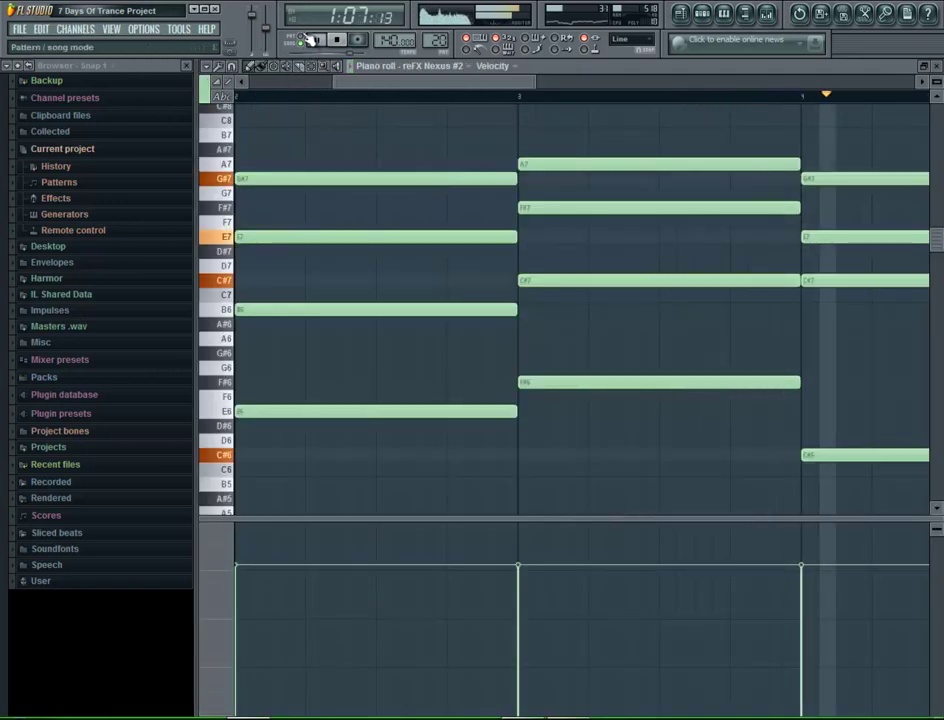
left_click(311, 40)
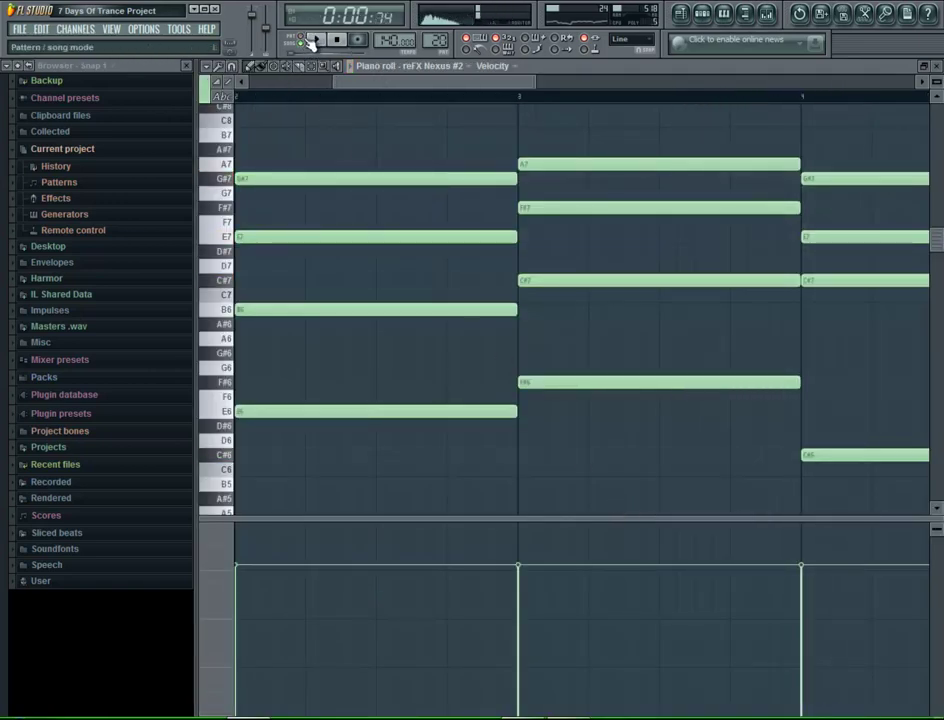
left_click(315, 41)
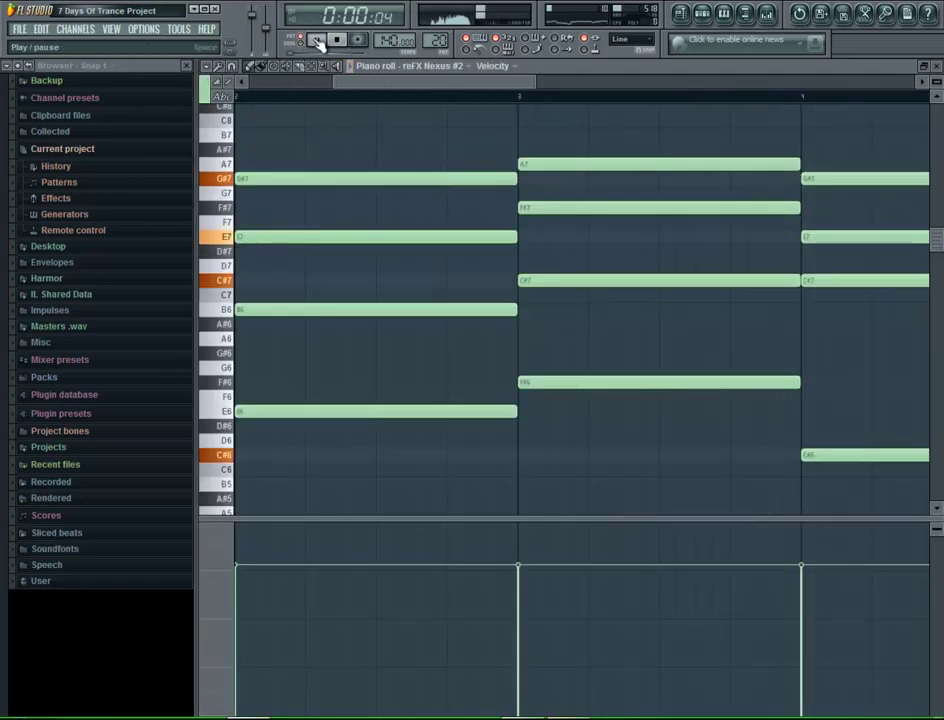
- Add a new Sylenth1 channel to Pattern 20
key("F6")
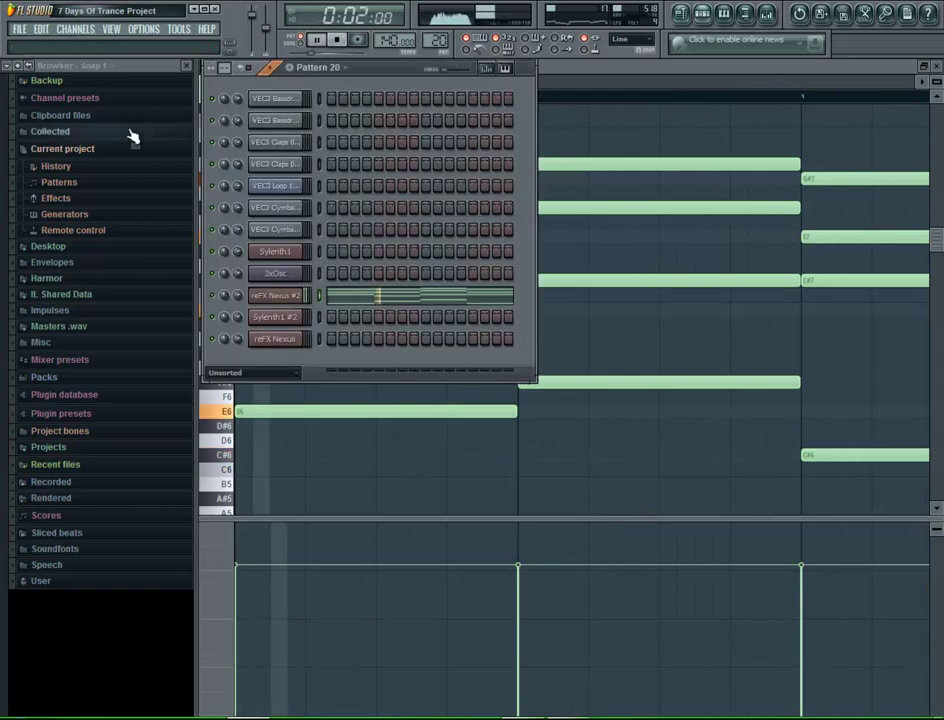
left_click(75, 28)
mouse_move(80, 44)
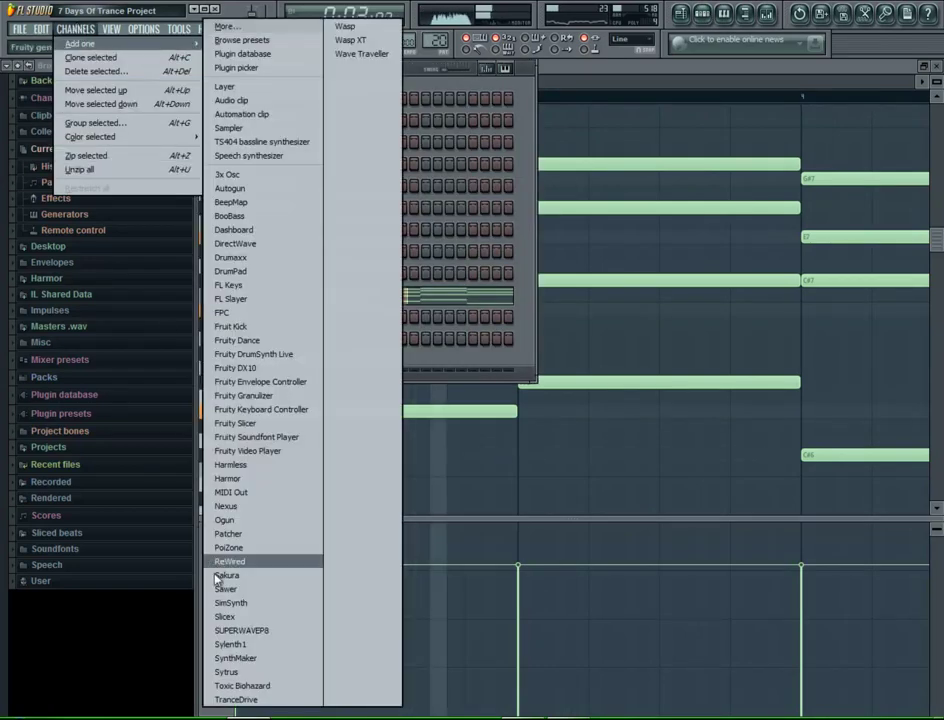
left_click(240, 644)
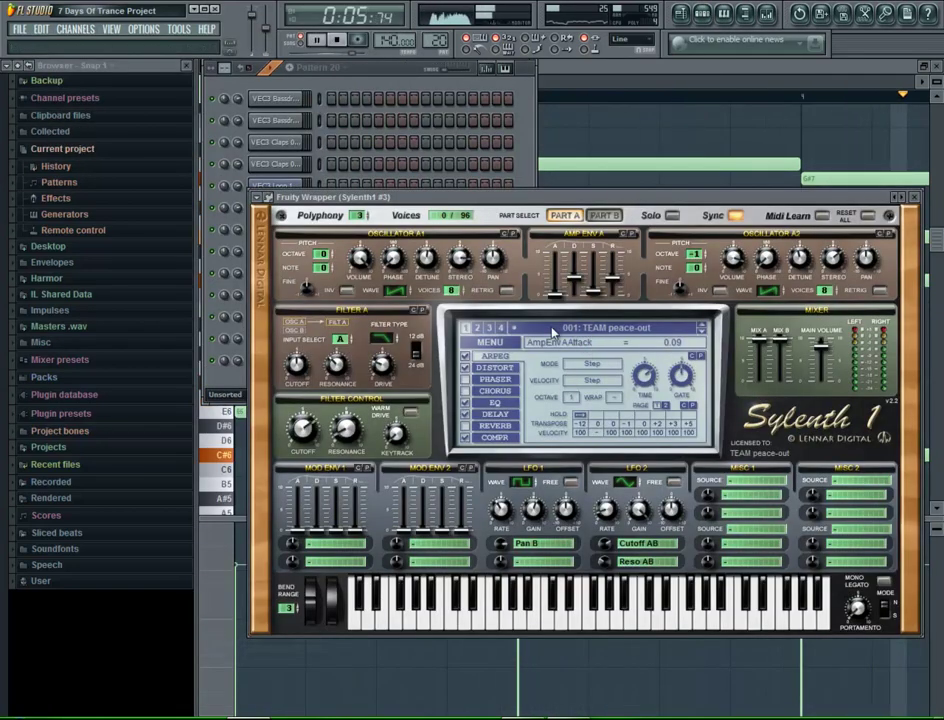
- Load the Trance Euphoria Euphoric Trance Volume 1 bank from the SoundBank folder into the new Sylenth1
left_click(489, 342)
left_click(517, 391)
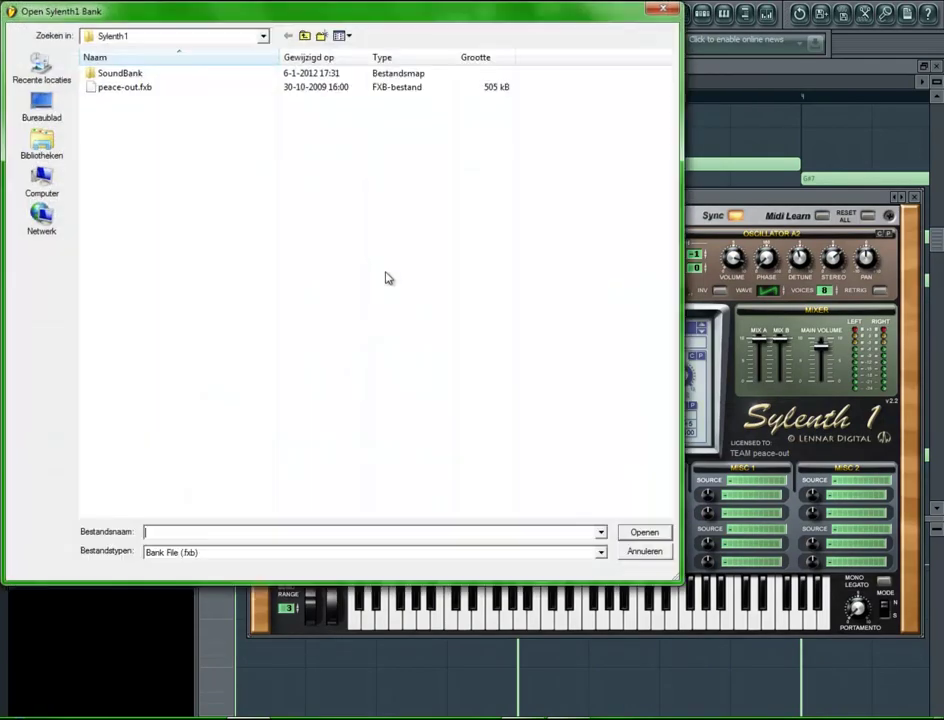
double_click(141, 73)
double_click(182, 308)
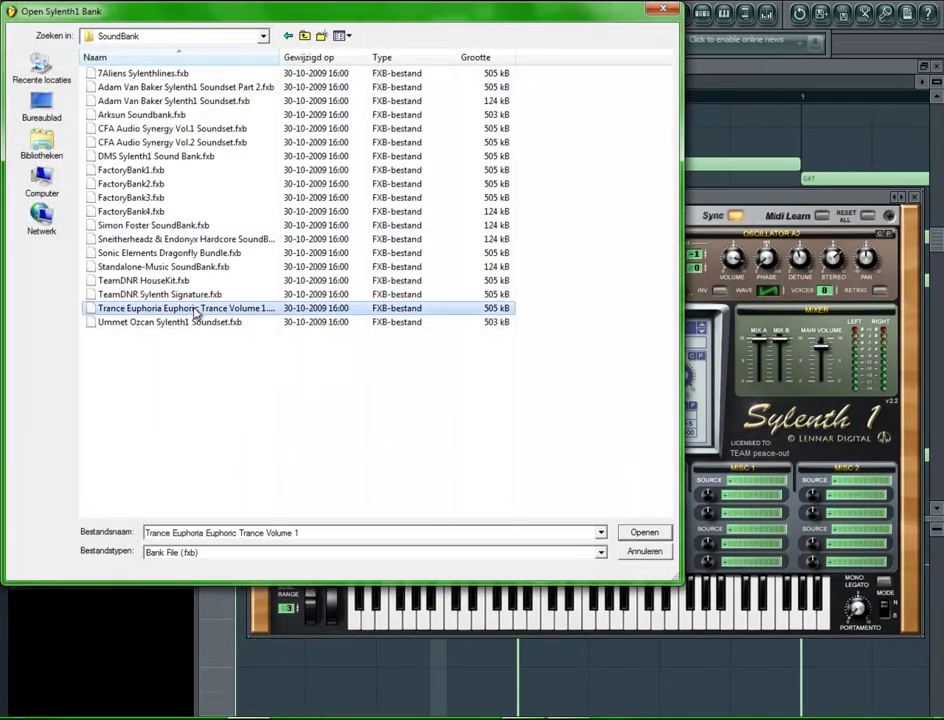
- Choose the preset 029: LD - Ferrys Trance Lead, slightly raising its amp envelope release and setting the Mod Env 1 release to 1.15
left_click(604, 333)
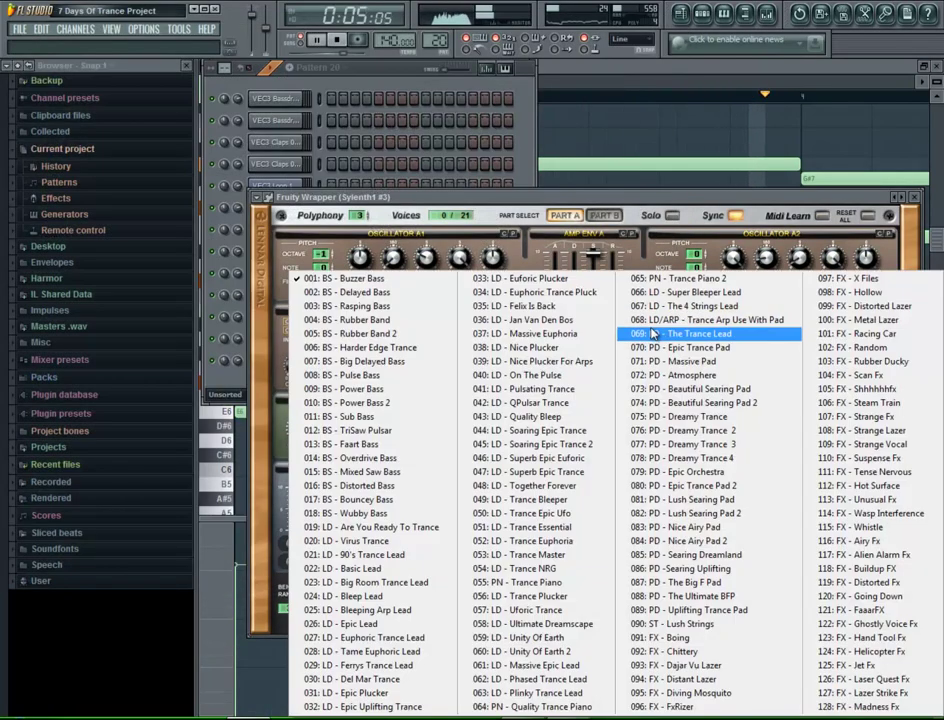
left_click(430, 666)
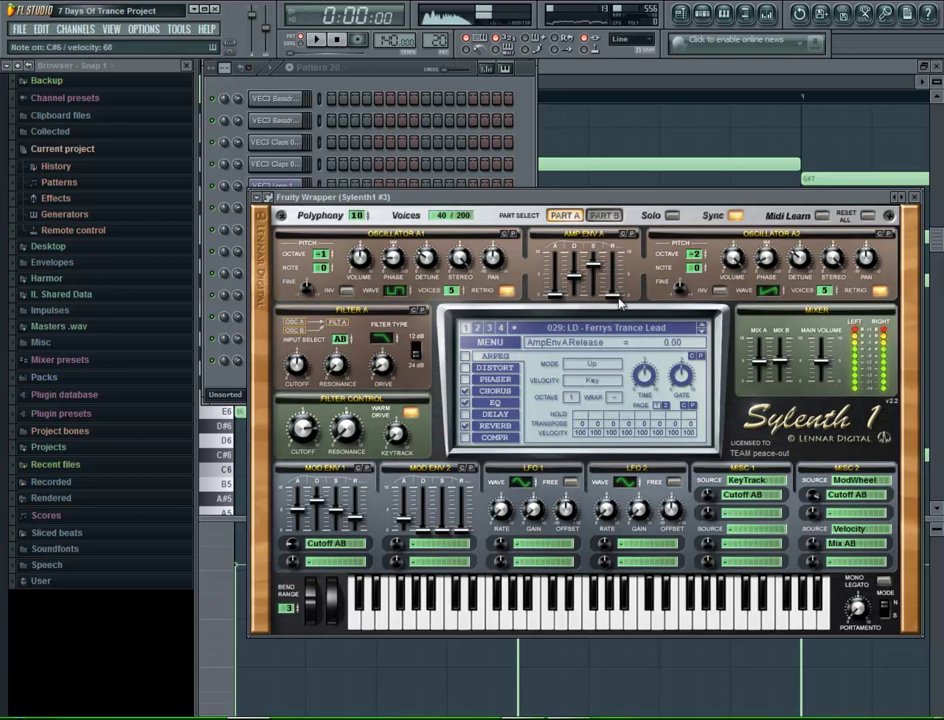
left_click_drag(616, 298, 616, 293)
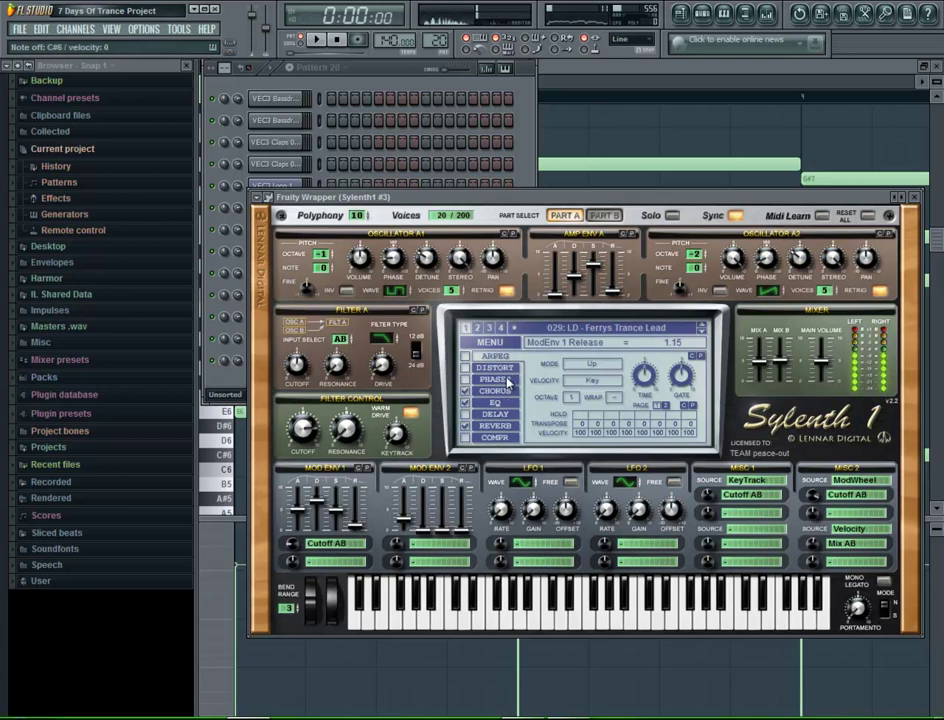
left_click(915, 198)
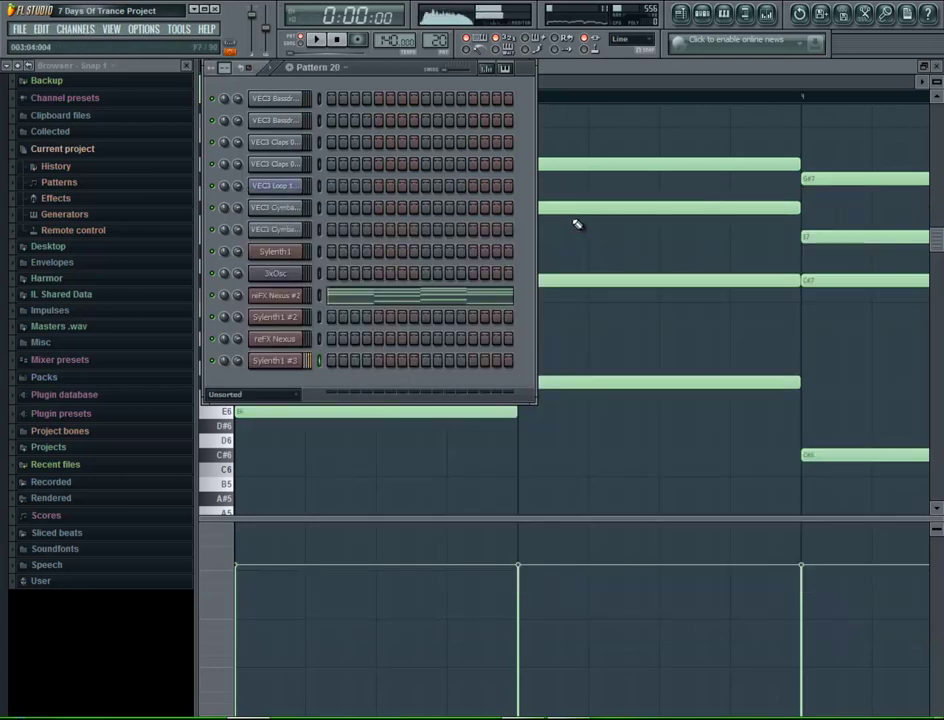
- Link the new Sylenth1 #3 channel to mixer Insert 12
left_click(770, 13)
right_click(640, 176)
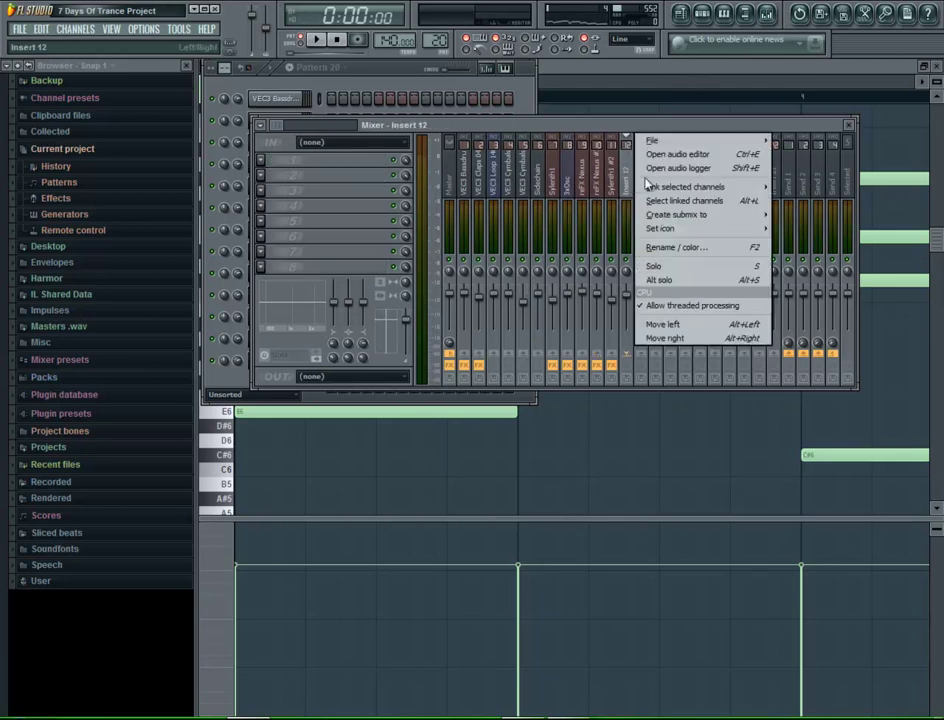
left_click(752, 189)
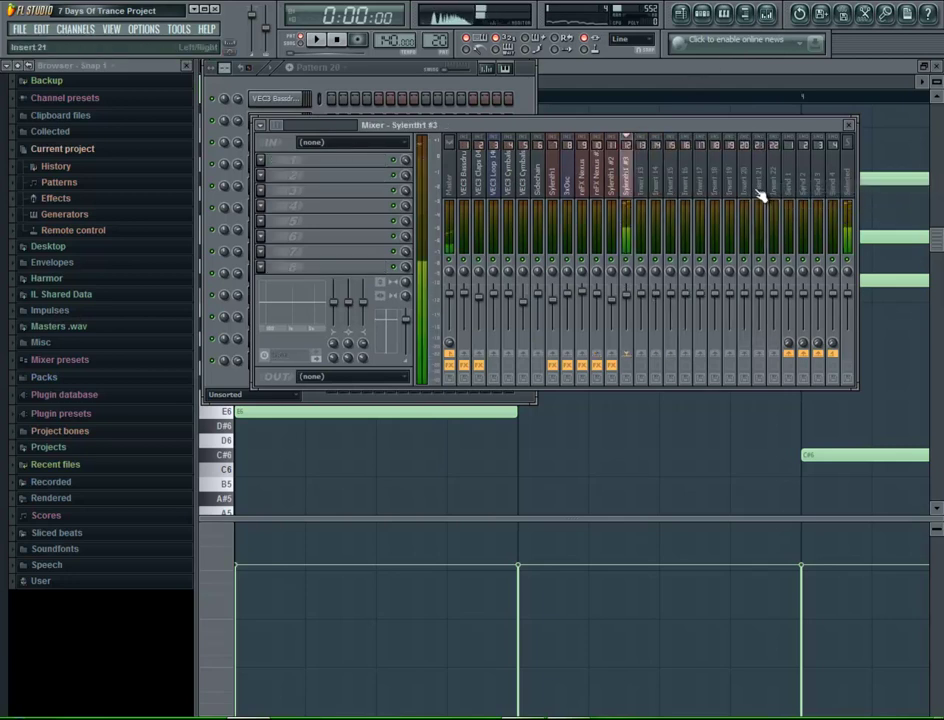
- Load Classic Compressor in the first effect slot of the Sylenth1 #3 mixer track and set its threshold to about -12 dB
left_click(263, 161)
mouse_move(278, 176)
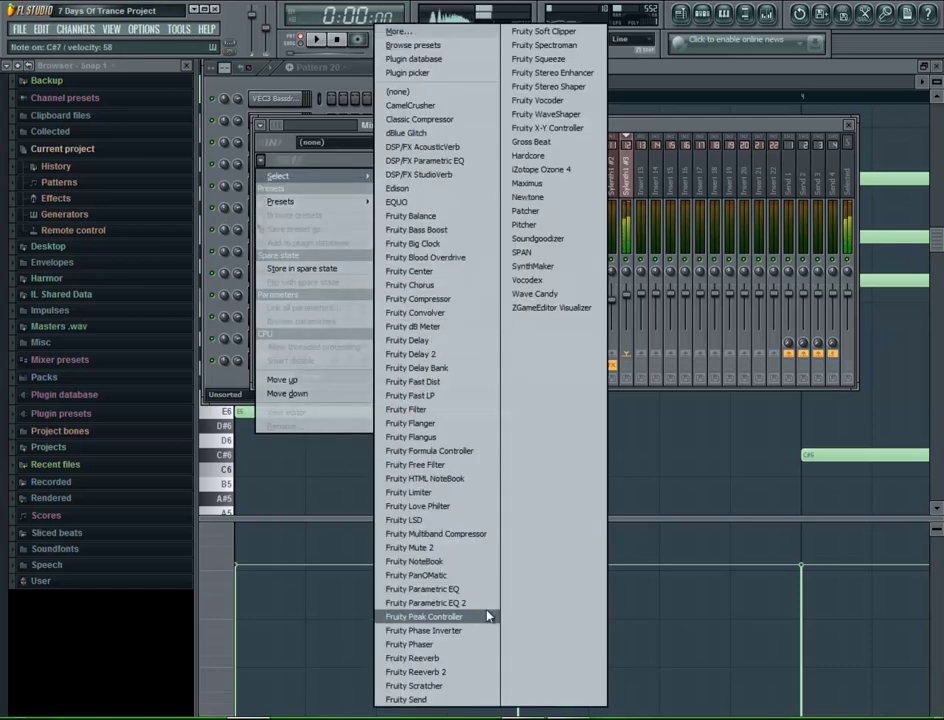
left_click(425, 119)
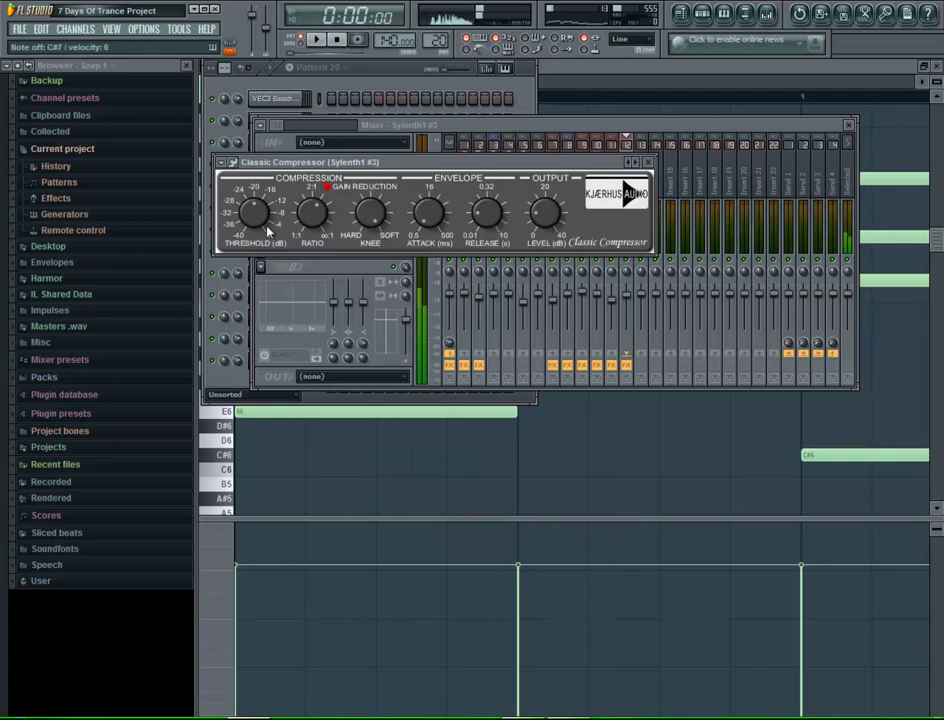
left_click_drag(265, 226, 264, 213)
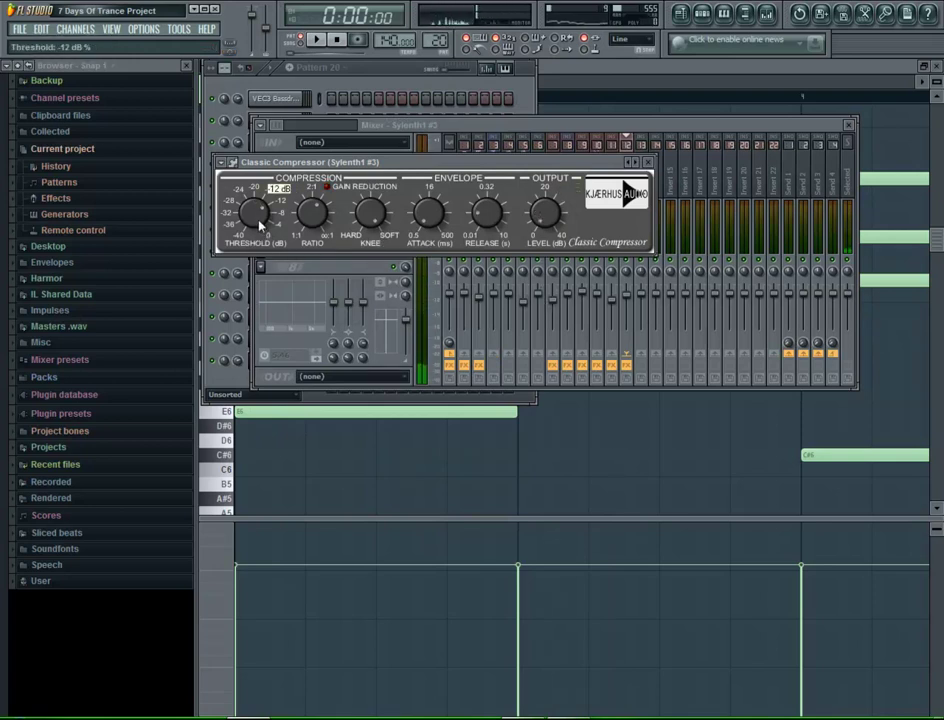
left_click_drag(364, 164, 639, 246)
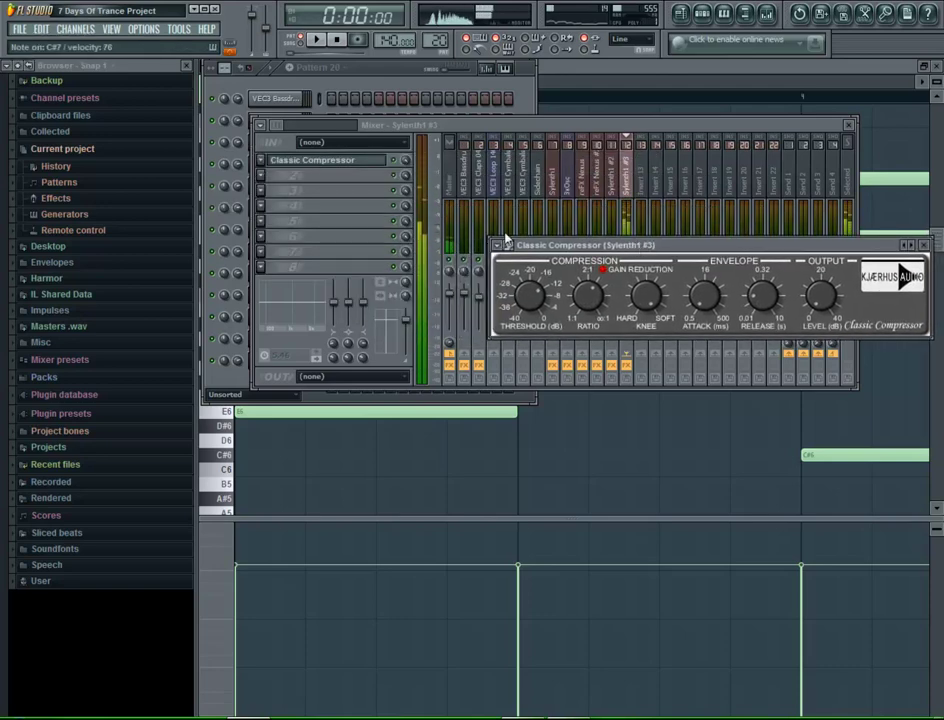
- Fine-tune the compressor's threshold to -12.4 dB and turn up its ratio, knee and release
mouse_move(529, 298)
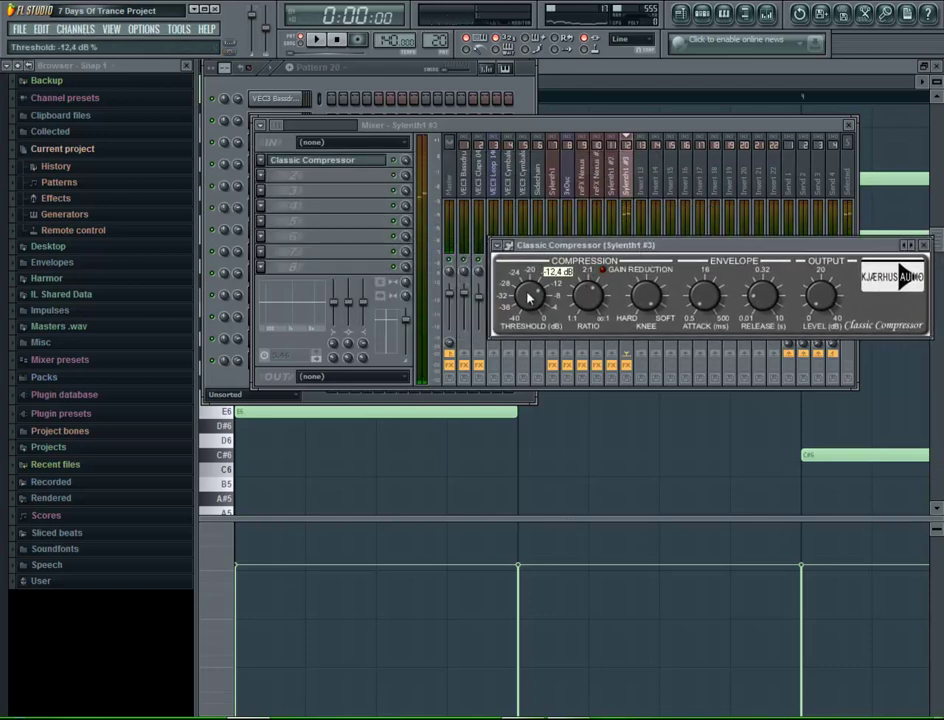
left_click_drag(591, 309, 592, 301)
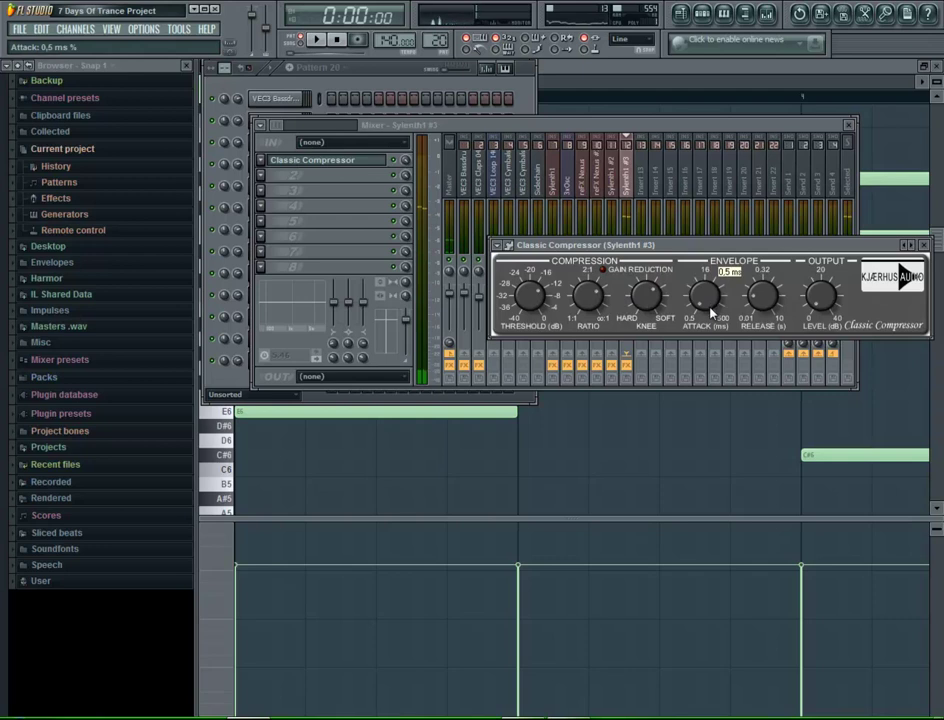
left_click_drag(764, 309, 766, 292)
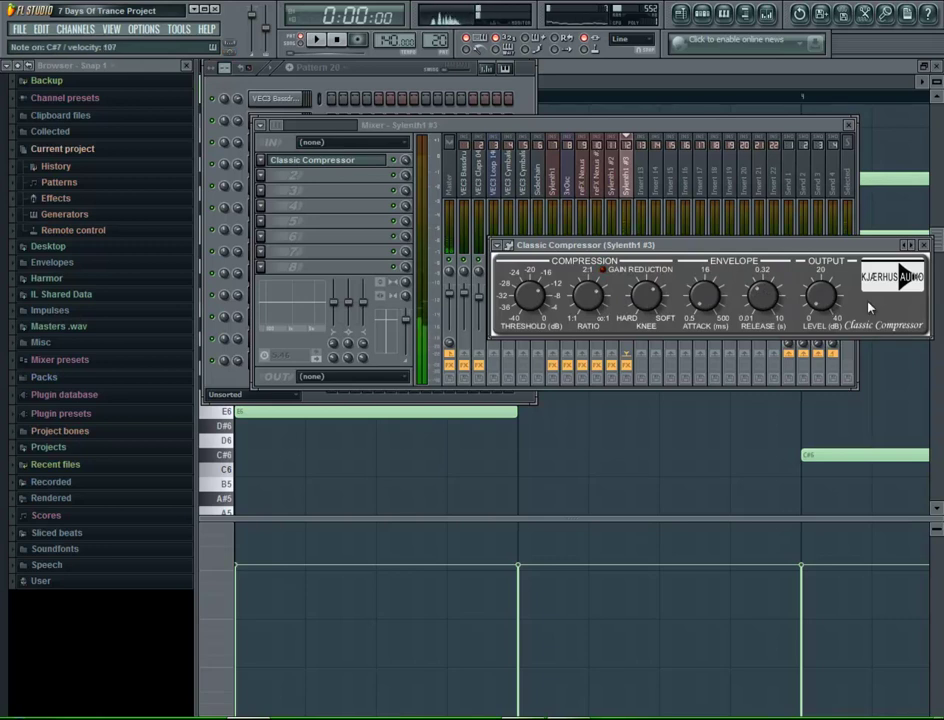
- Close the Classic Compressor window and open the Sylenth1 #3 instrument for editing
mouse_move(830, 292)
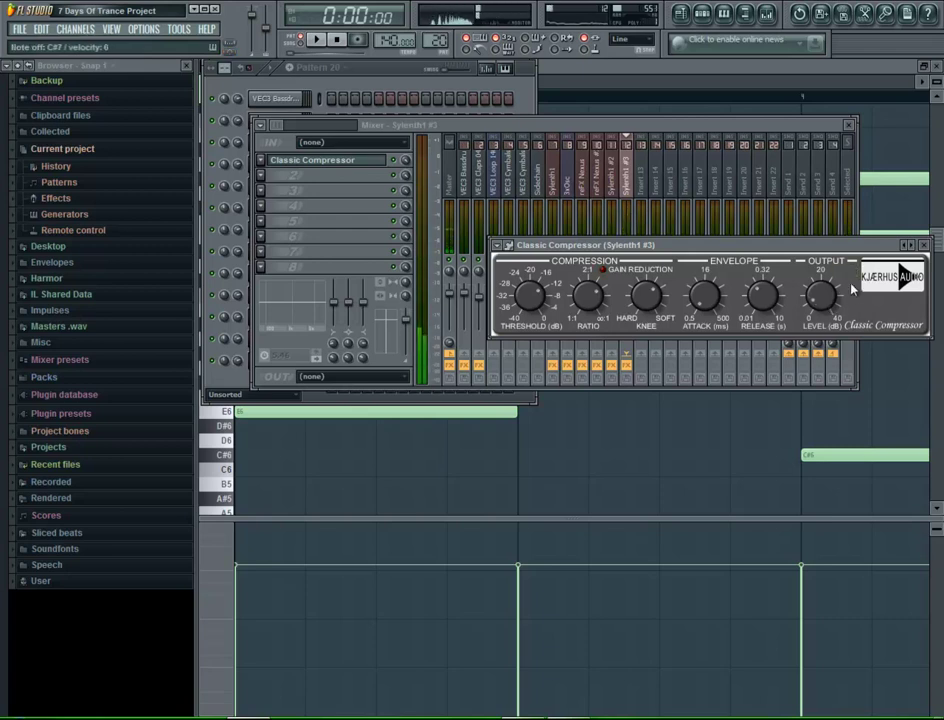
left_click_drag(840, 247, 787, 244)
left_click(872, 244)
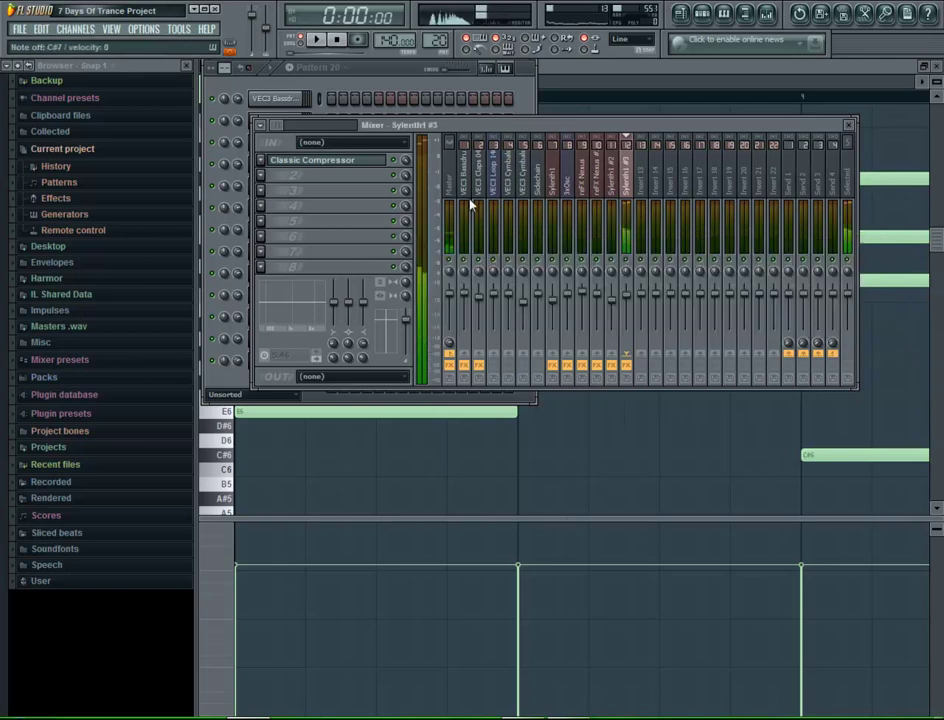
left_click(369, 70)
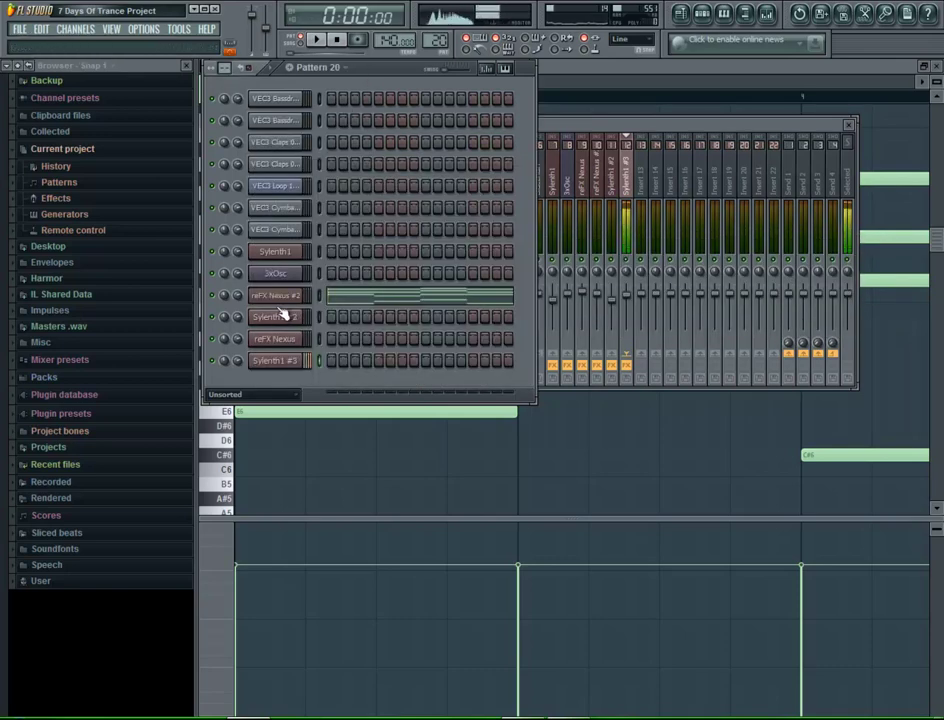
left_click(294, 362)
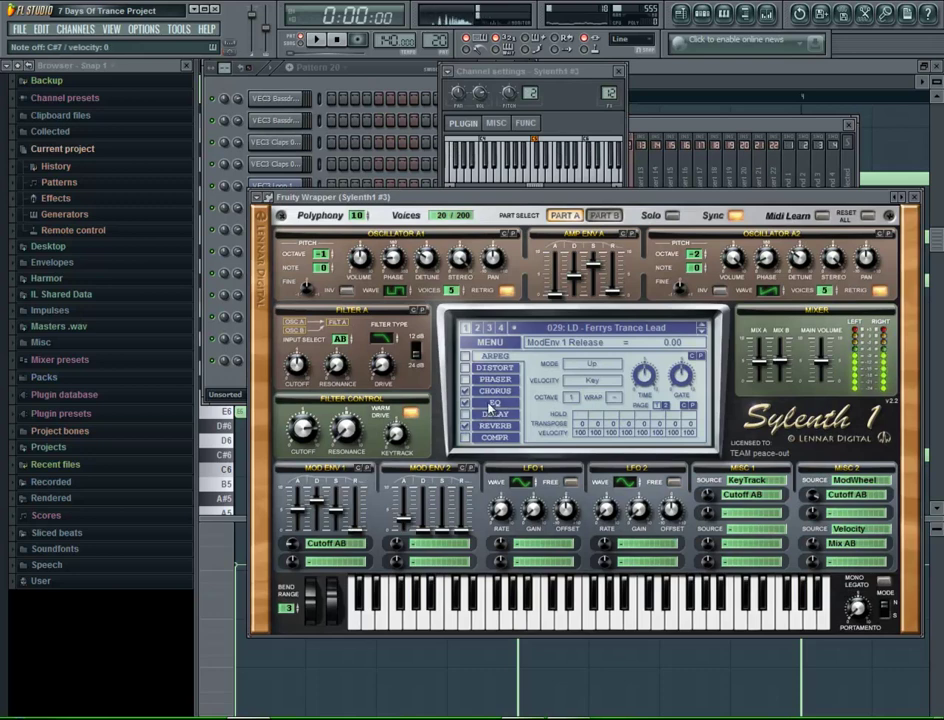
- Slightly raise the Part B amp envelope release in Sylenth1 #3, set the Mod Env 1 release to 0.75 and close the synth
left_click(604, 215)
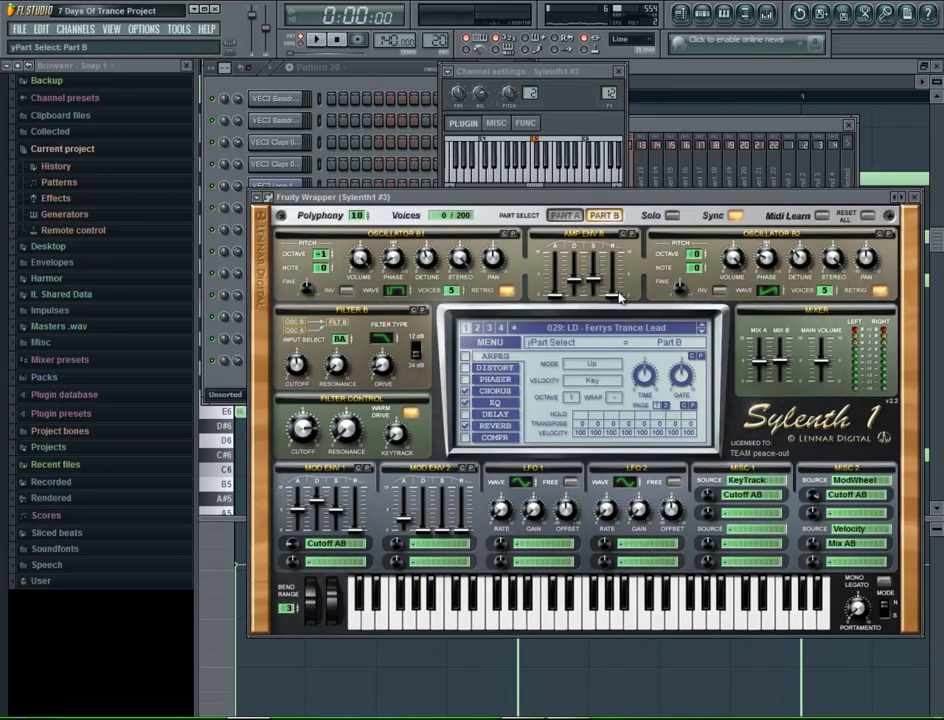
left_click(616, 296)
left_click(355, 526)
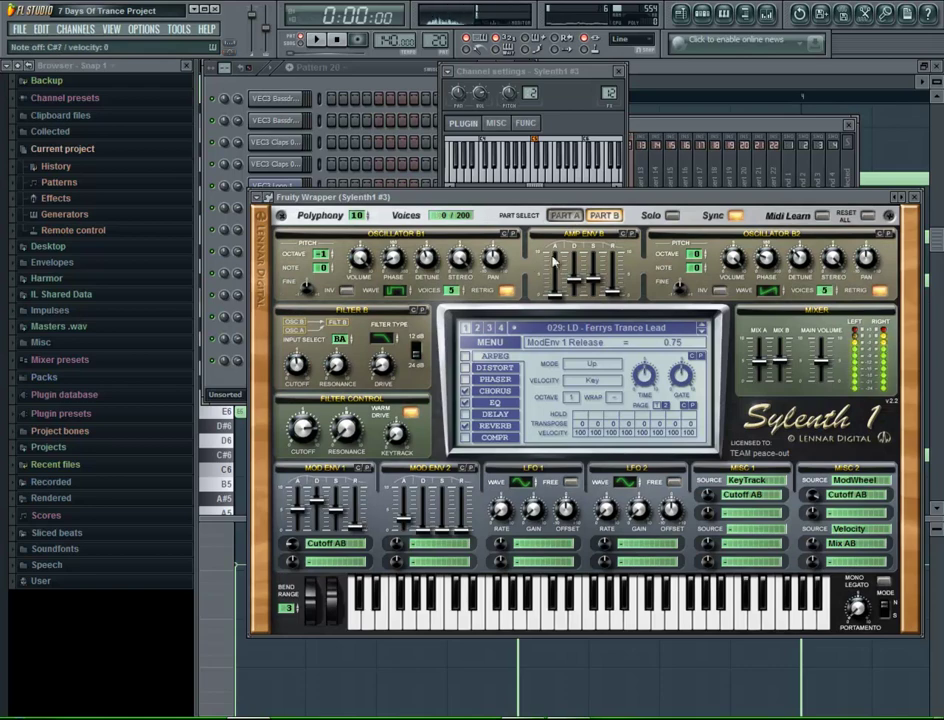
left_click(569, 217)
left_click(915, 197)
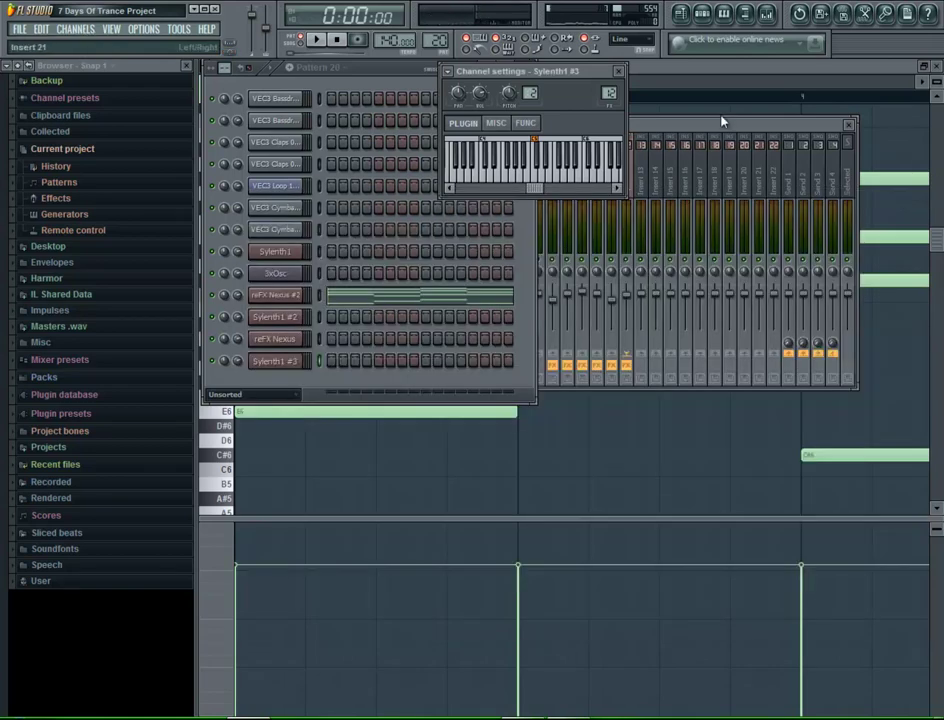
- Load Fruity Parametric EQ 2 in the second effect slot of the Sylenth1 #3 mixer track
left_click(692, 130)
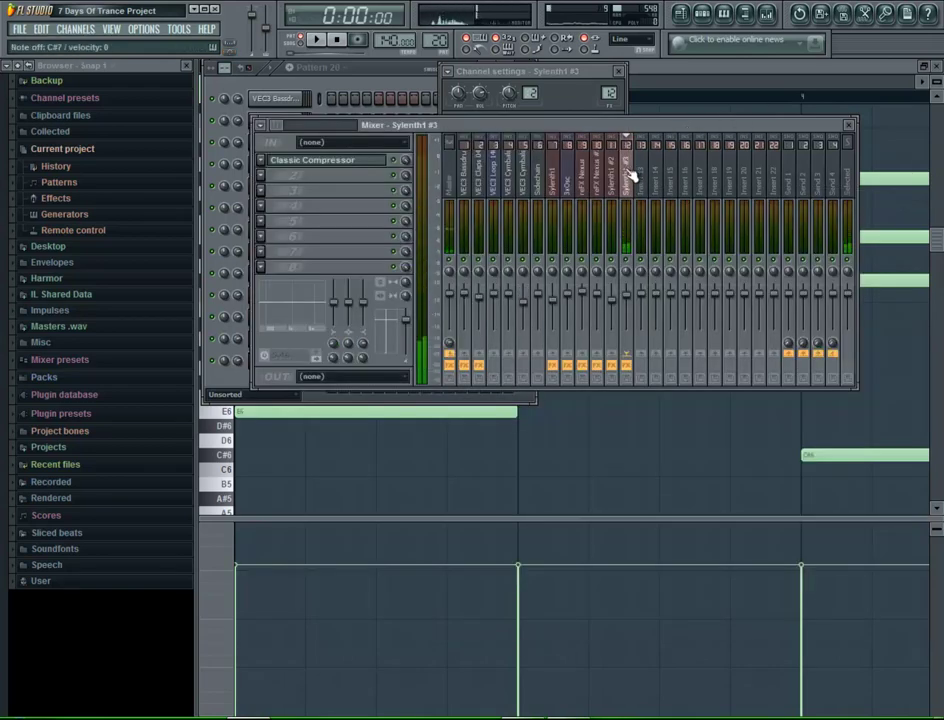
left_click(312, 176)
mouse_move(300, 190)
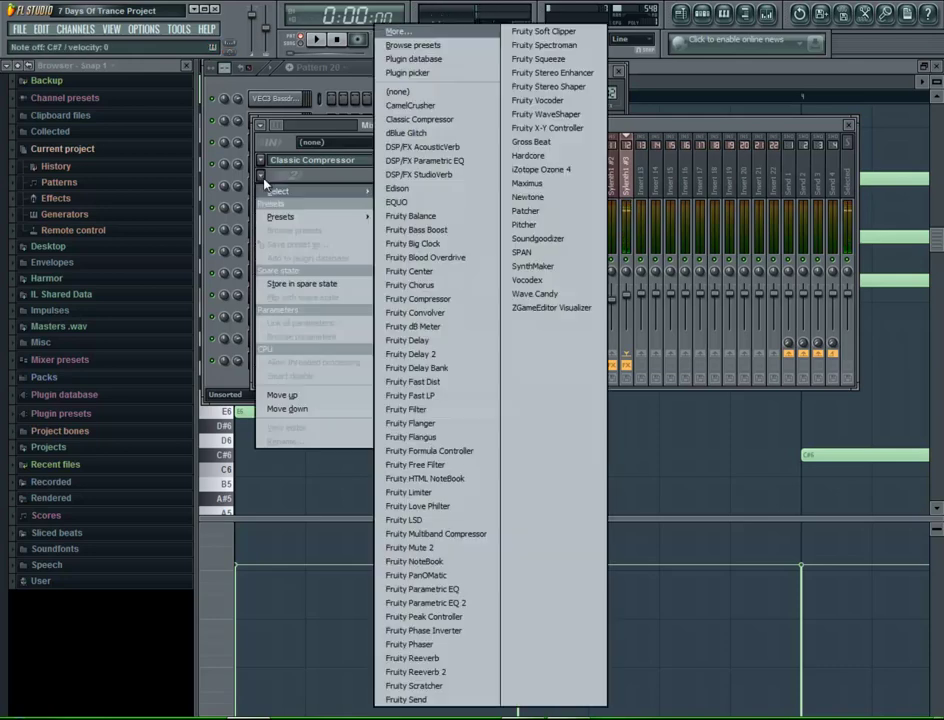
left_click(478, 600)
- Cut the lows with EQ band 1 and the extreme highs with band 7, and slightly boost band 6 at about 629 Hz
left_click_drag(316, 316, 358, 358)
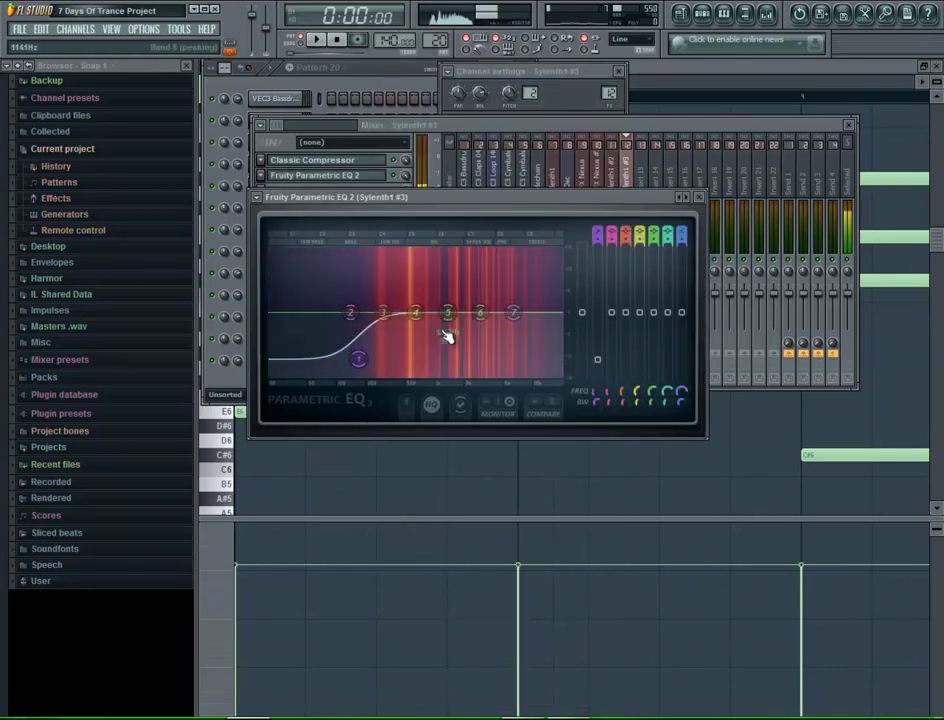
left_click_drag(514, 313, 589, 459)
left_click_drag(480, 313, 388, 297)
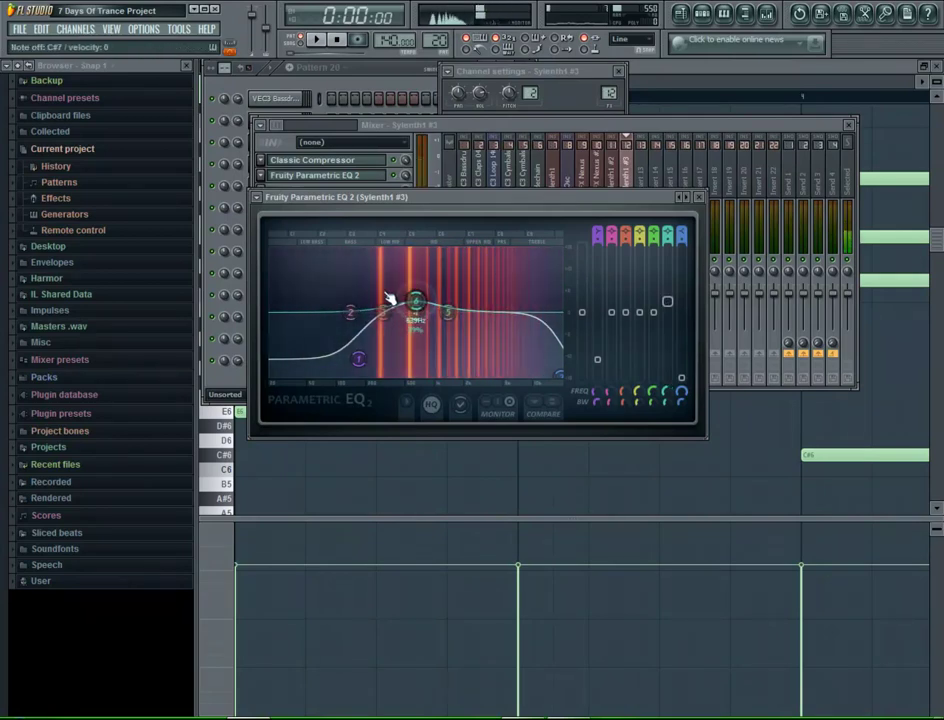
left_click(698, 197)
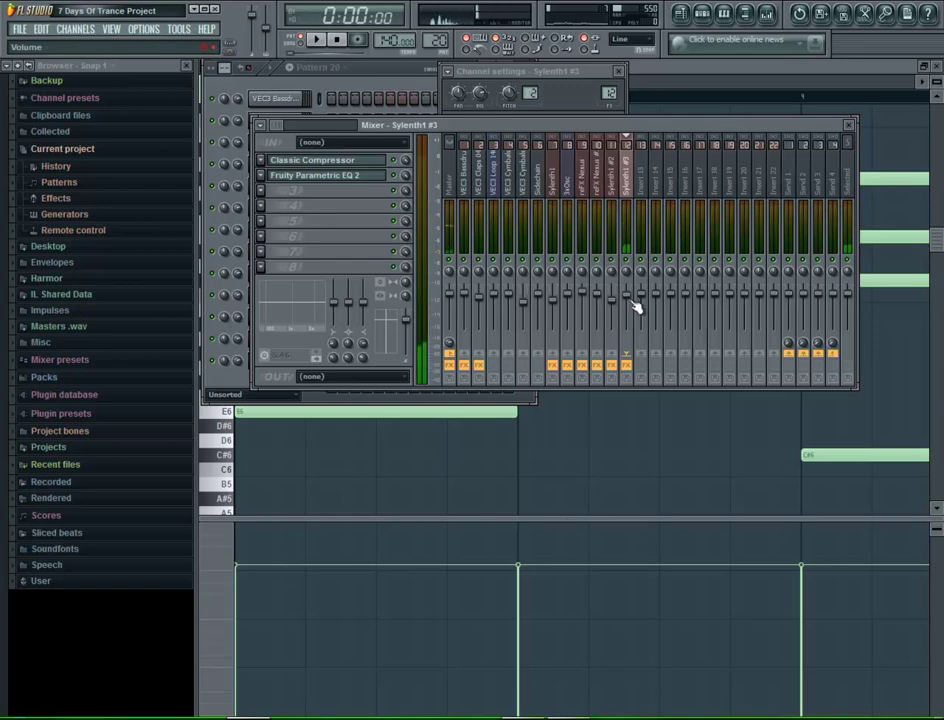
- Copy all the reFX Nexus #2 chords of Pattern 20 into the Sylenth1 #3 piano roll
left_click(382, 88)
left_click(316, 40)
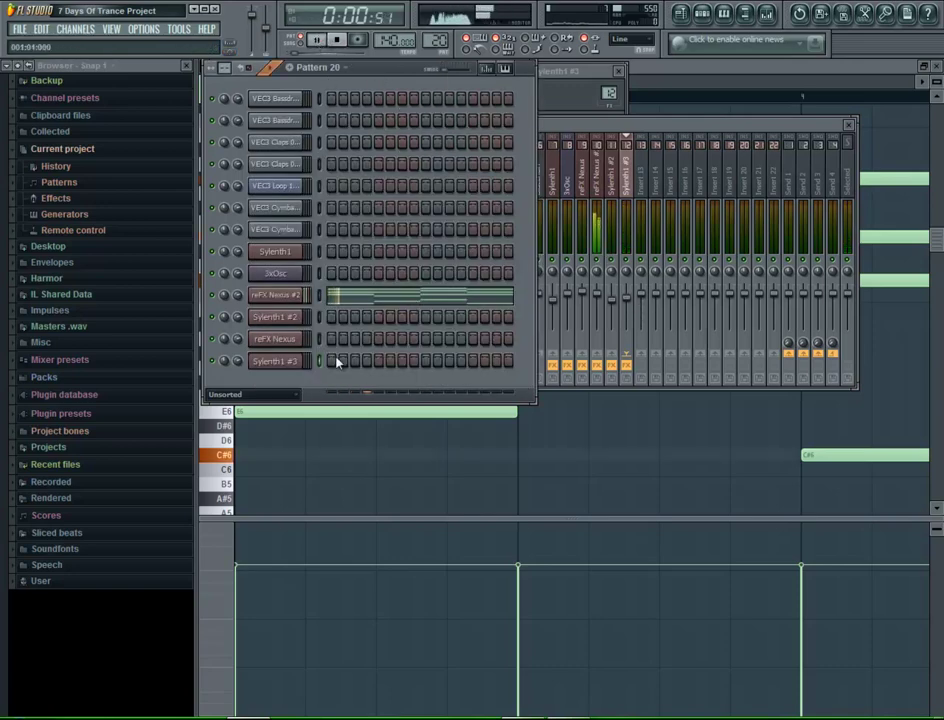
left_click(347, 298)
left_click(357, 298)
key("ctrl+a")
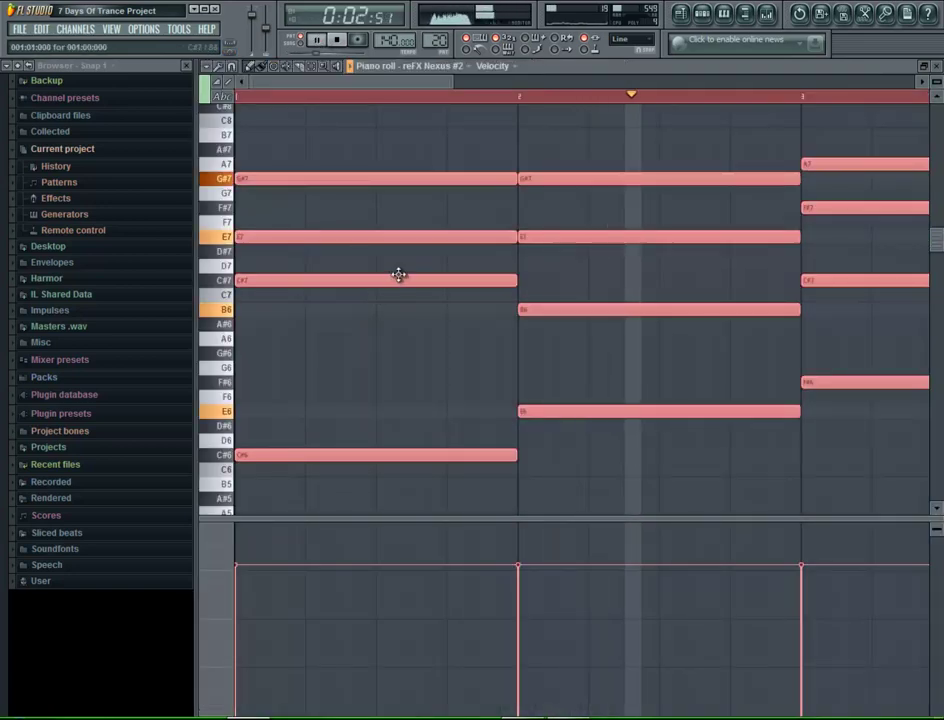
left_click(702, 13)
right_click(300, 355)
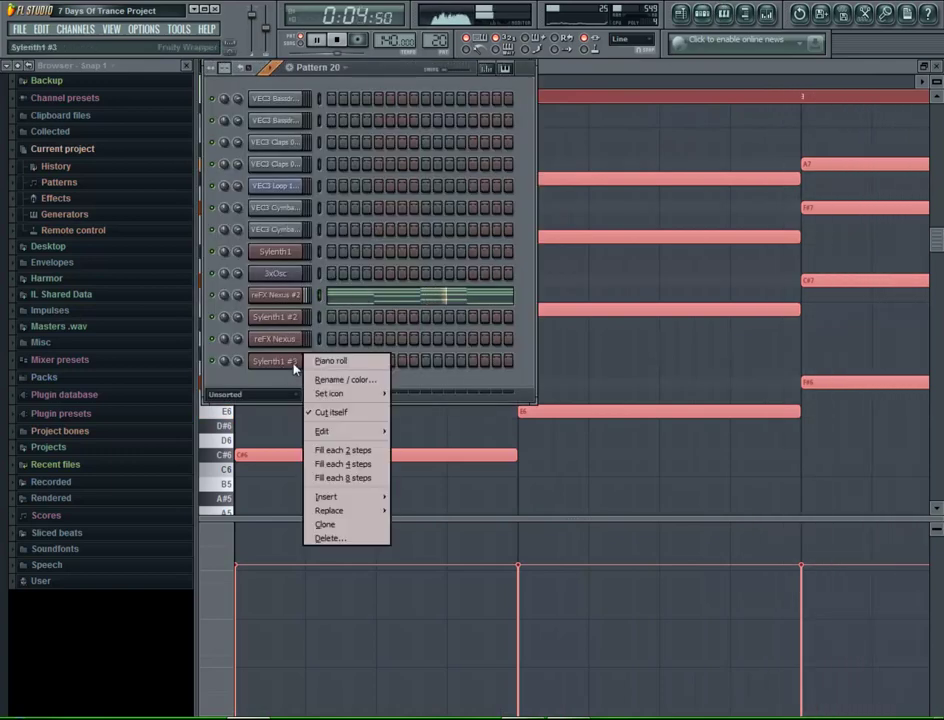
left_click(322, 361)
key("ctrl+v")
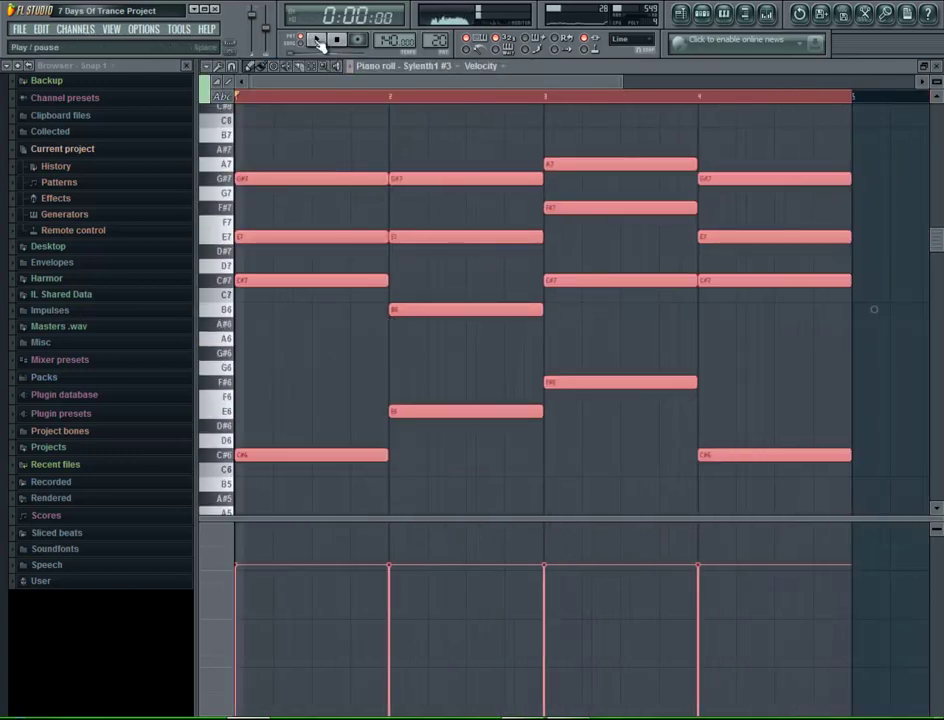
- Play Pattern 20 and check the level of the Sylenth1 #3 track in the mixer
left_click(318, 43)
left_click(766, 13)
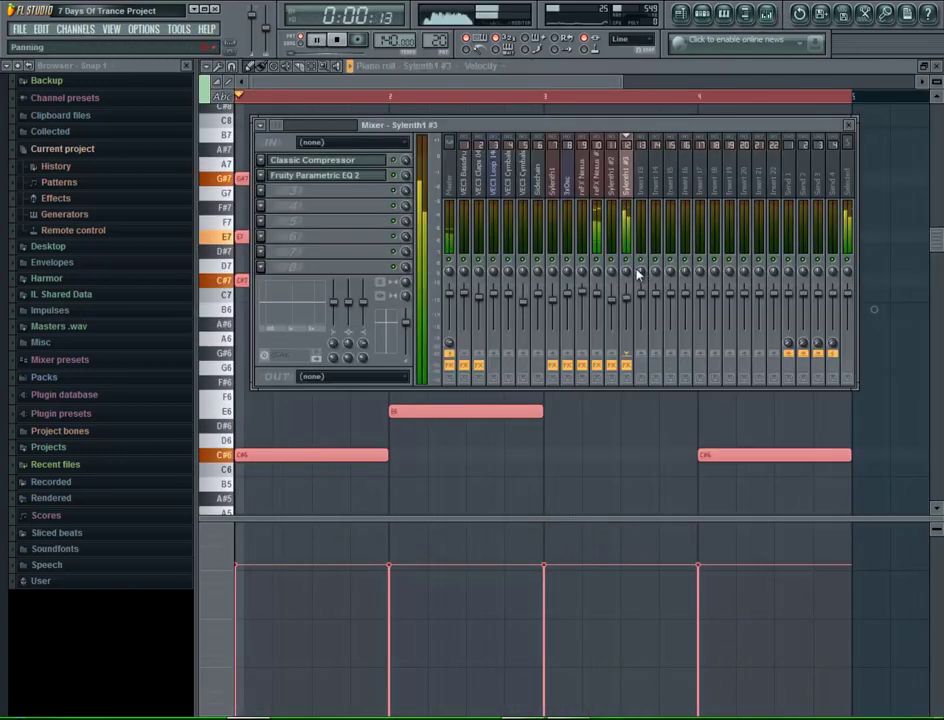
left_click(607, 101)
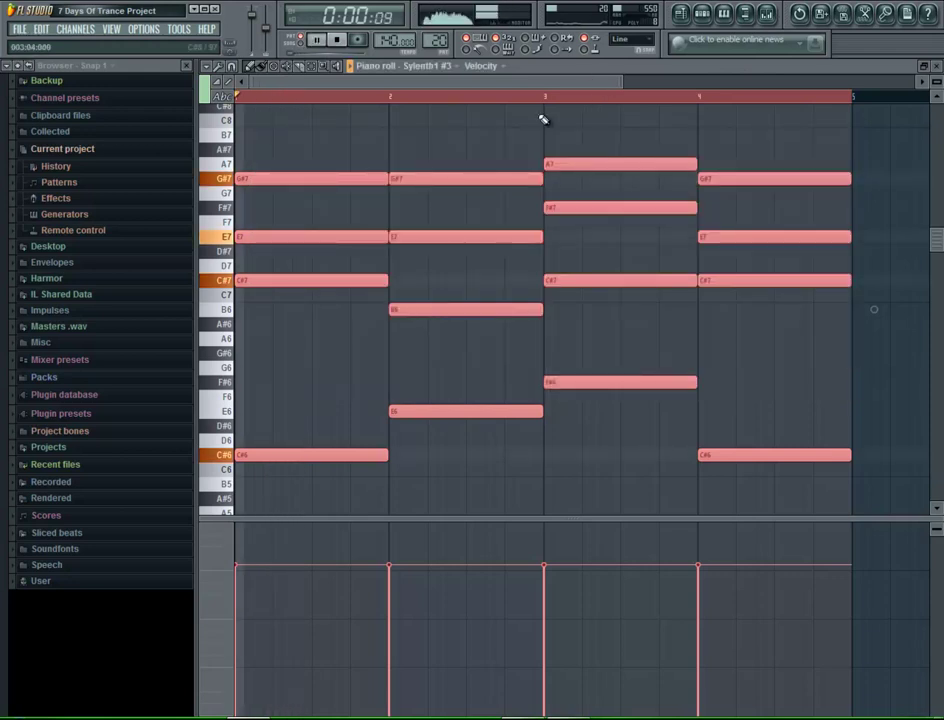
key("space")
- Turn each sustained Sylenth1 #3 chord into two short stabs at the bar's start and one longer stab late in the bar
mouse_move(541, 237)
left_mouse_down()
mouse_move(394, 238)
mouse_move(405, 251)
mouse_move(398, 232)
mouse_move(399, 241)
mouse_move(412, 238)
left_mouse_up()
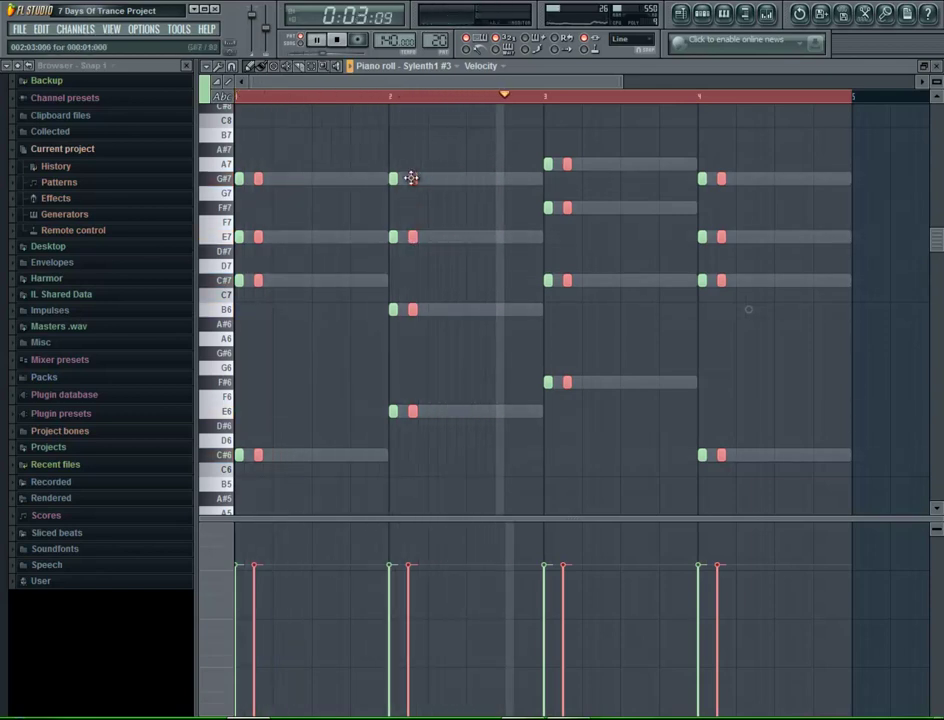
left_click_drag(410, 178, 512, 177)
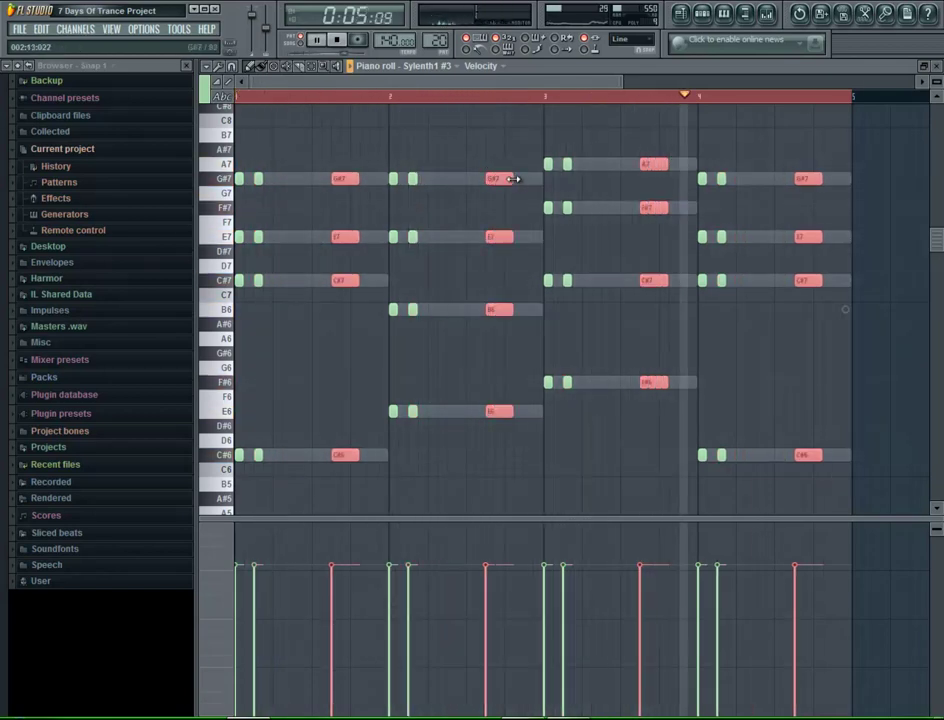
key("ctrl+d")
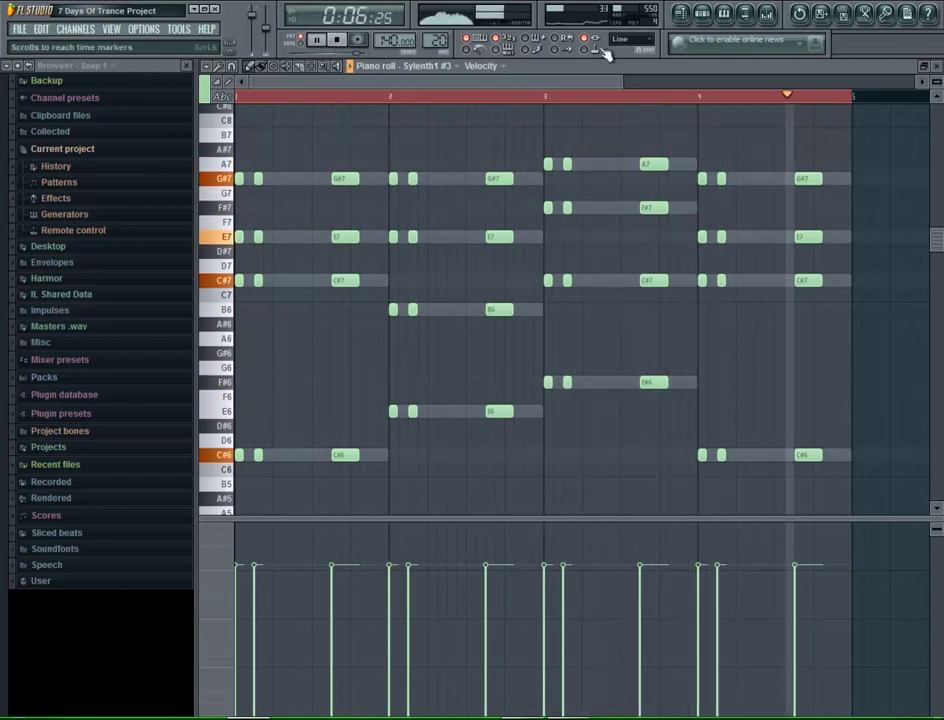
- Fill both VEC3 Bassdrums Trance 75 channels in Pattern 20 with a hit every 4 steps
left_click(698, 20)
right_click(290, 100)
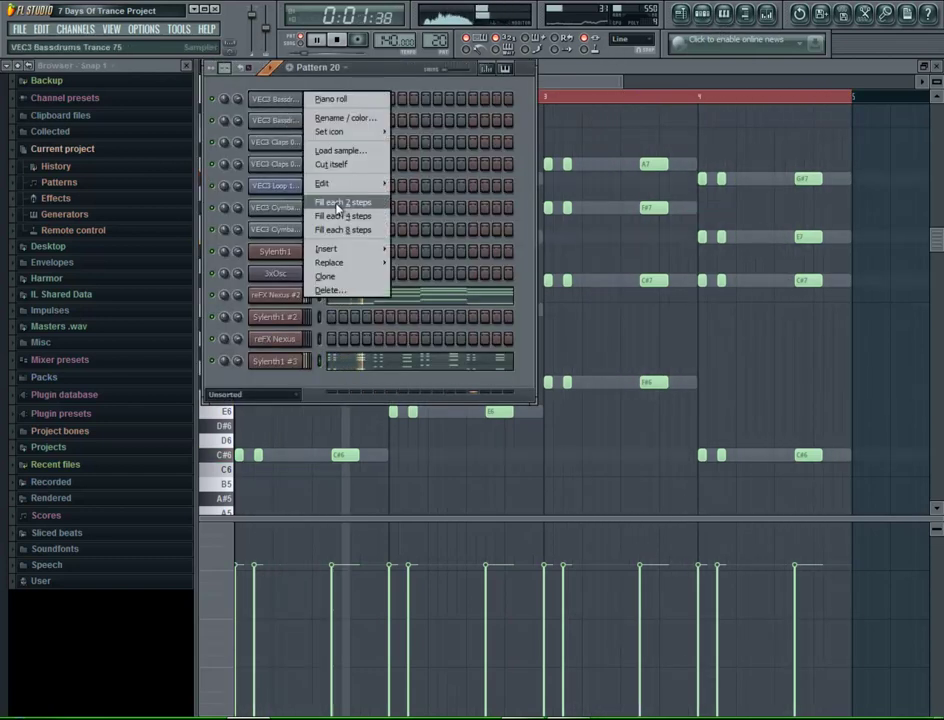
left_click(330, 212)
right_click(290, 121)
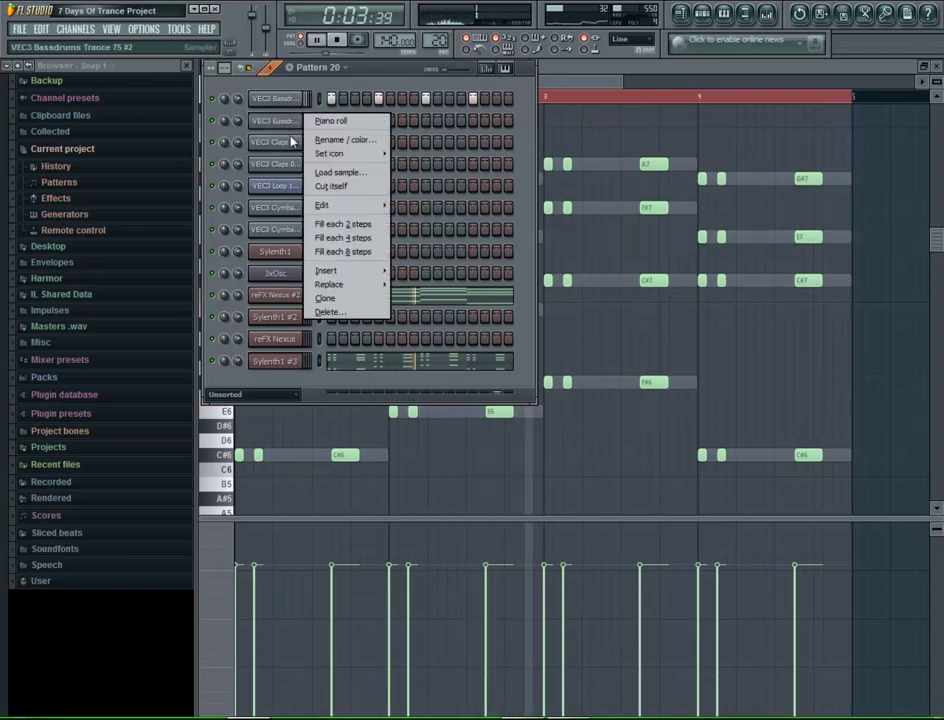
left_click(332, 235)
- Select the Sidechain track in the mixer and return to the Sylenth1 #3 piano roll
left_click(768, 16)
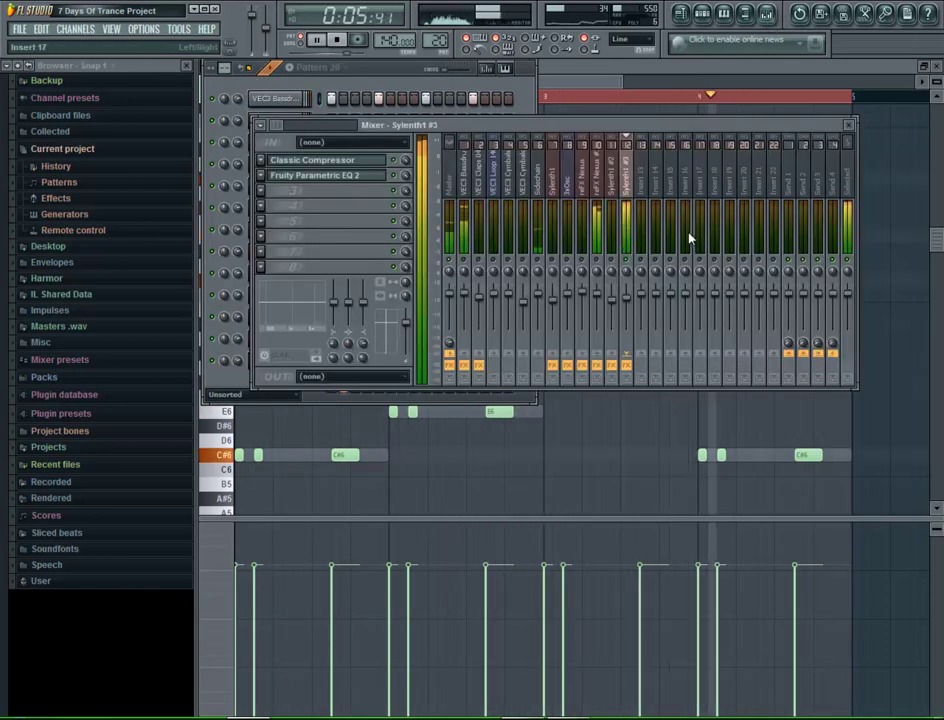
left_click(541, 192)
left_click(565, 72)
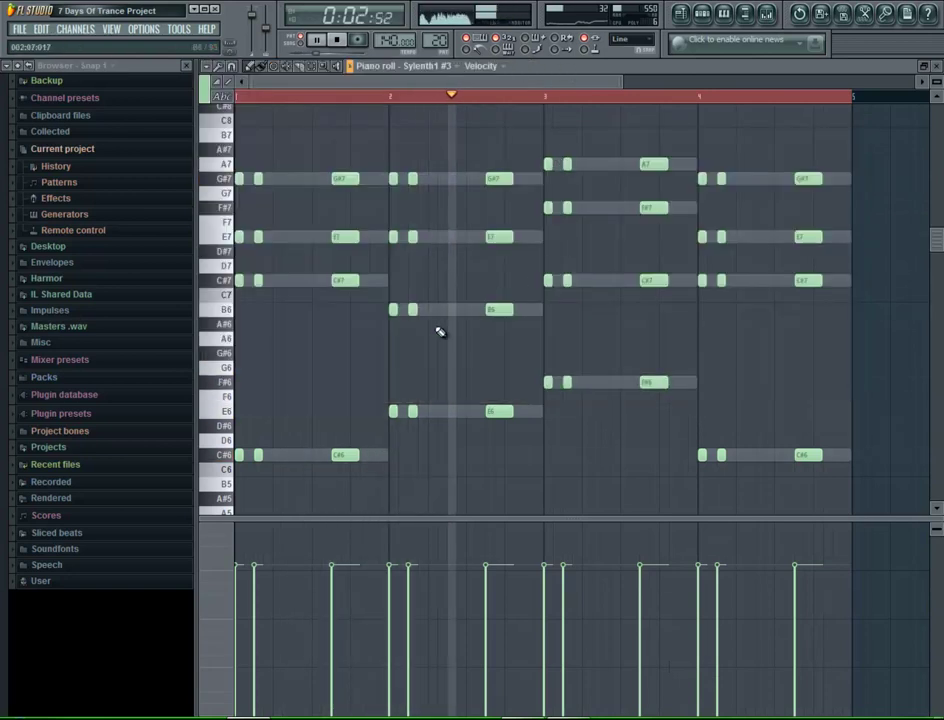
- Shift the two short chord stabs at the start of all four bars one step later and deselect them
left_click_drag(392, 158, 432, 434)
left_click_drag(537, 147, 612, 421)
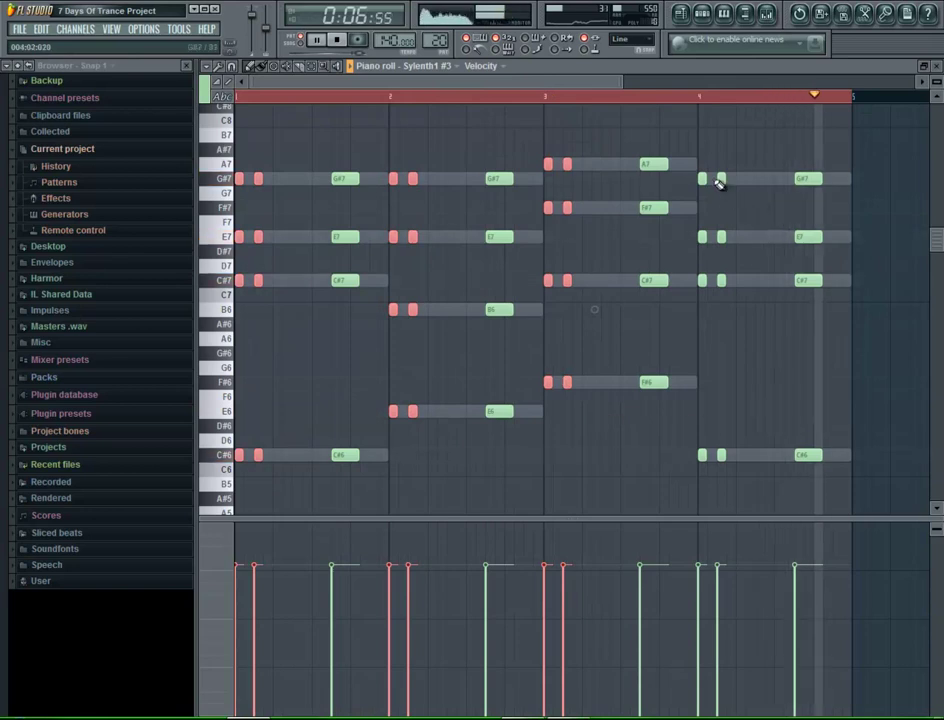
left_click_drag(695, 157, 725, 490)
scroll(720, 448, "down", 3)
left_click_drag(702, 414, 710, 413)
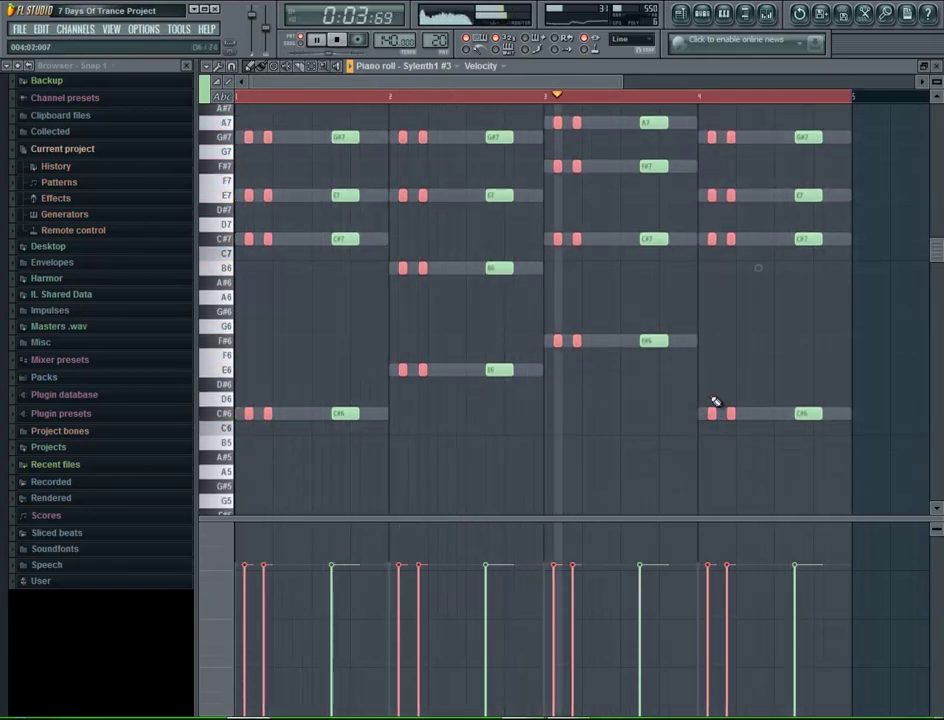
left_click(796, 339, "ctrl")
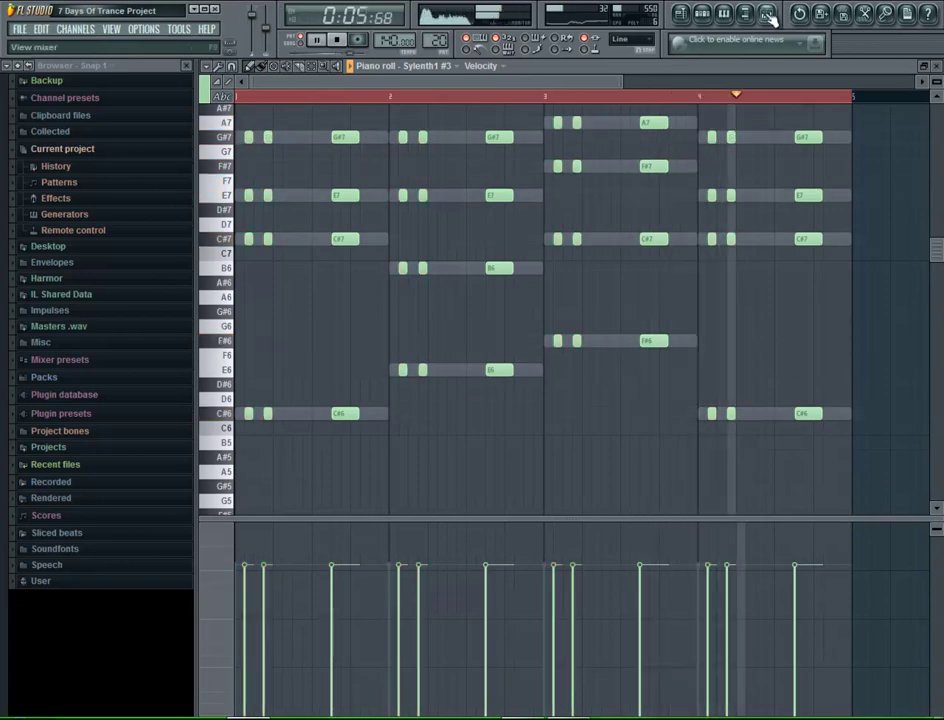
- Enable a send from the Sidechain mixer track to the Sylenth1 #3 track
key("F9")
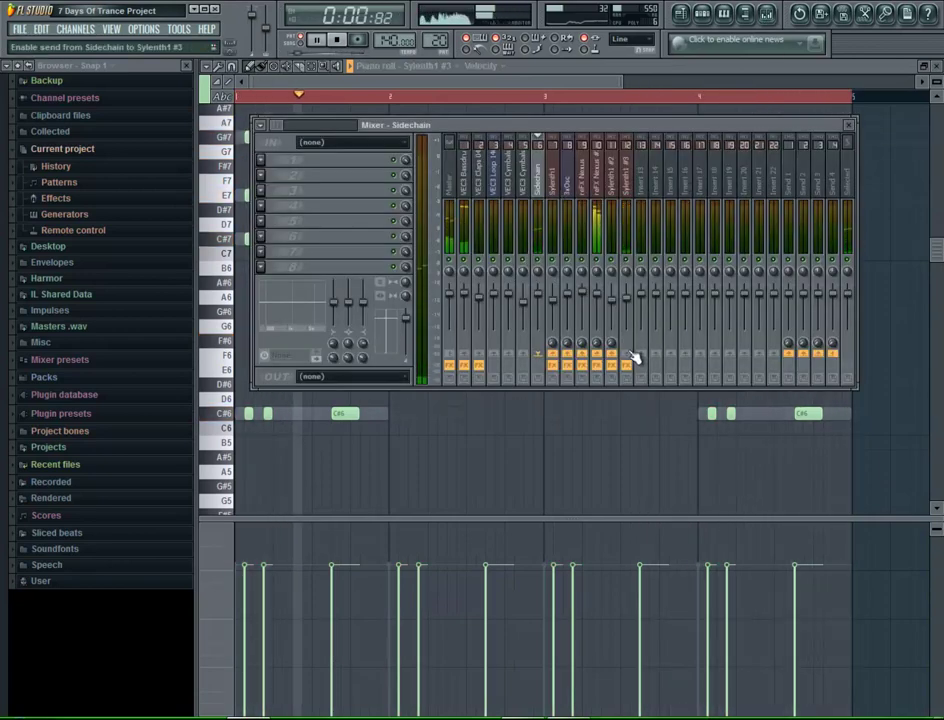
right_click(629, 353)
left_click(664, 376)
- Load Fruity Limiter in the eighth effect slot of the Sylenth1 #3 mixer track
left_click(627, 222)
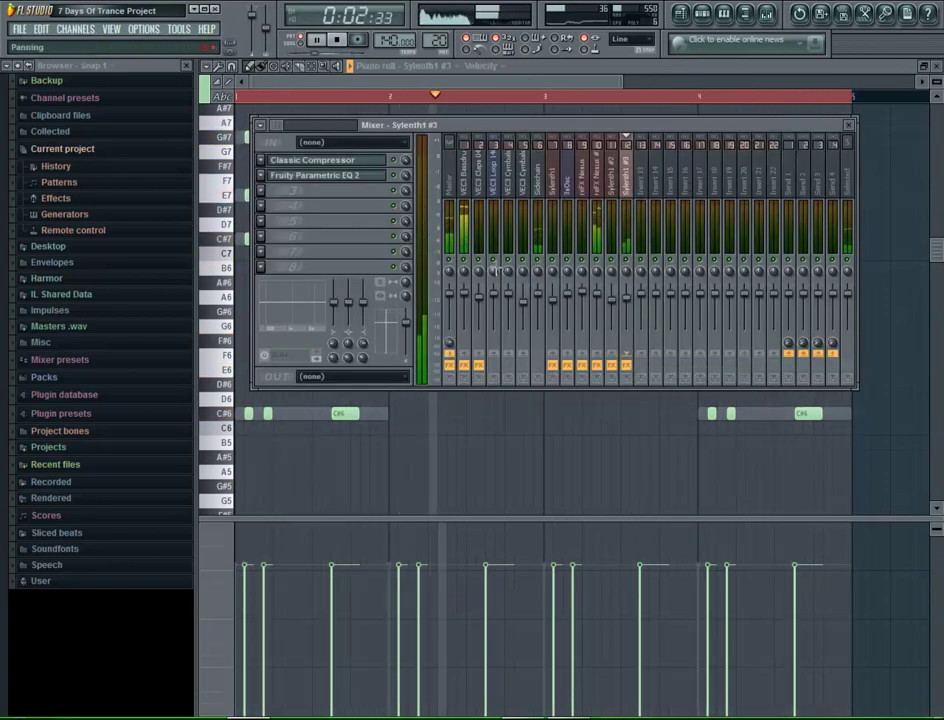
left_click(261, 267)
mouse_move(278, 283)
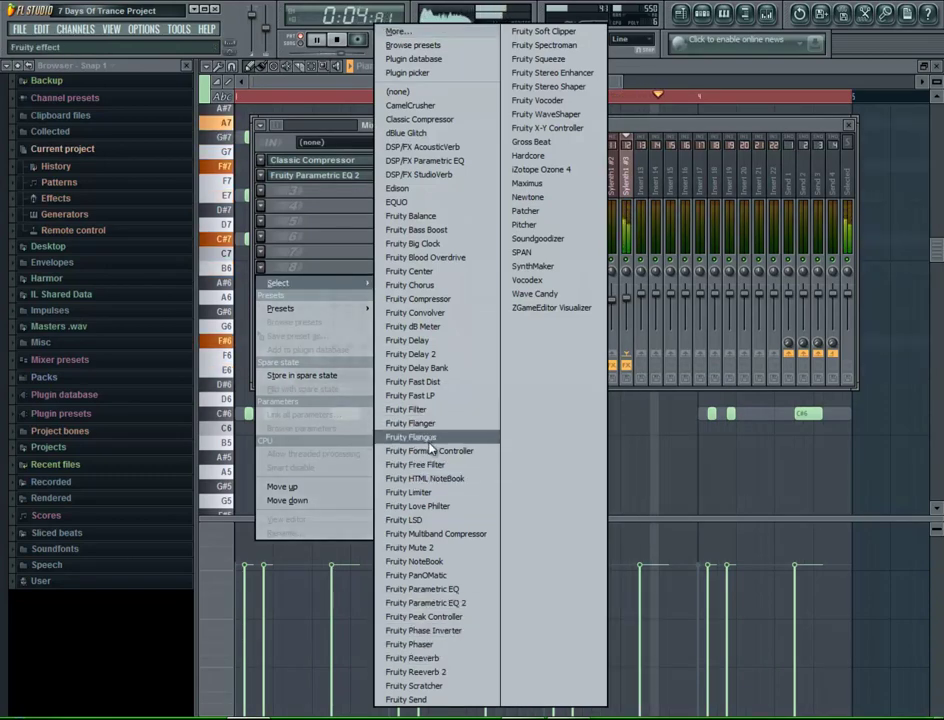
left_click(418, 492)
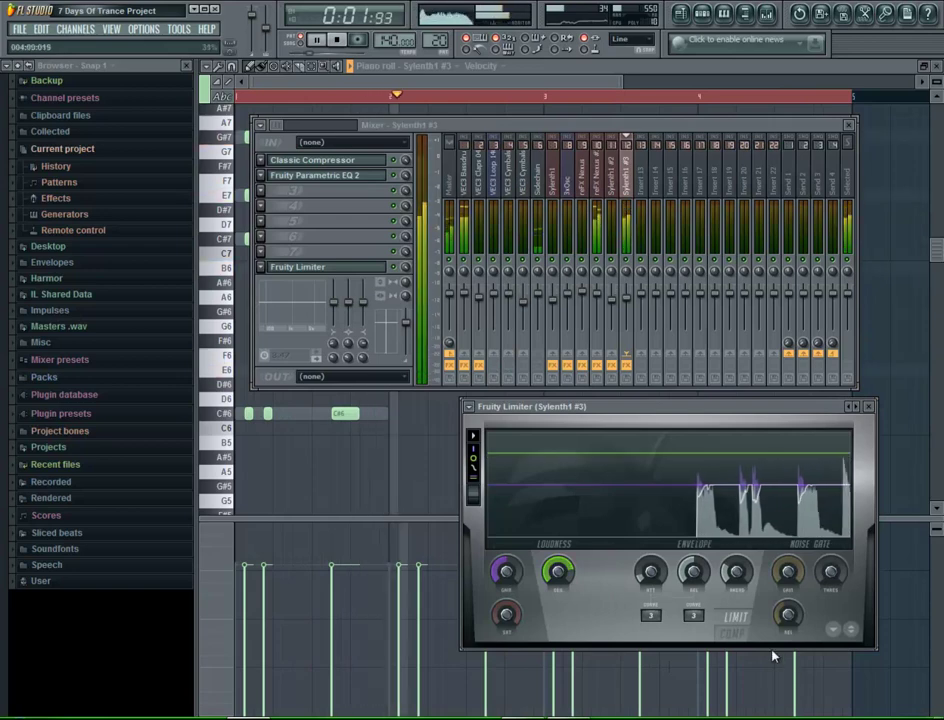
- Switch Fruity Limiter to COMP mode with sidechain input 1, lower its threshold, raise its ratio and close it
left_click(733, 632)
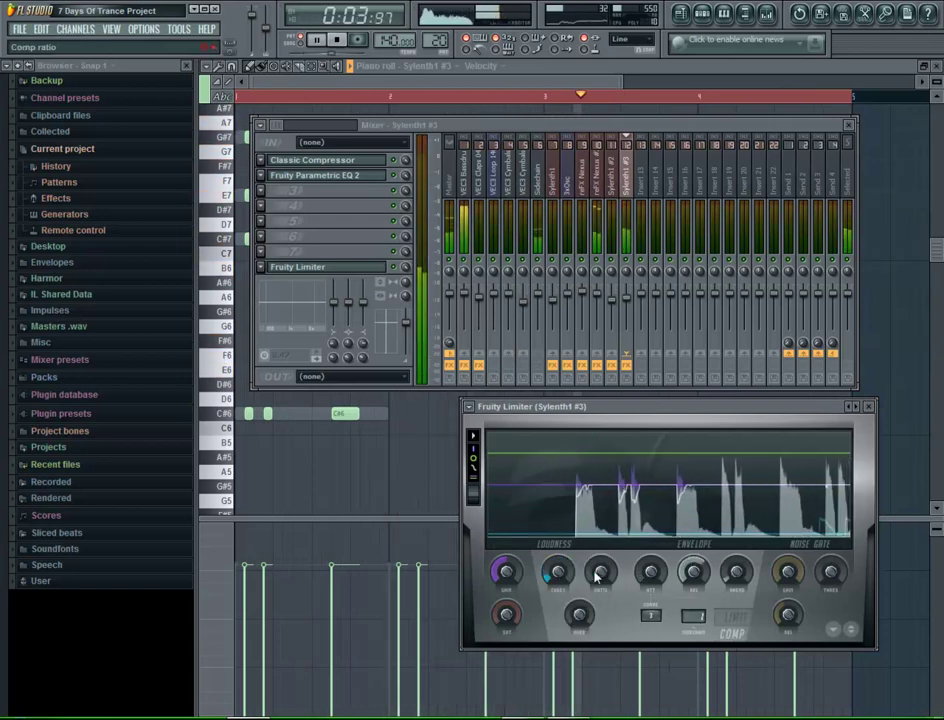
left_click_drag(598, 574, 602, 494)
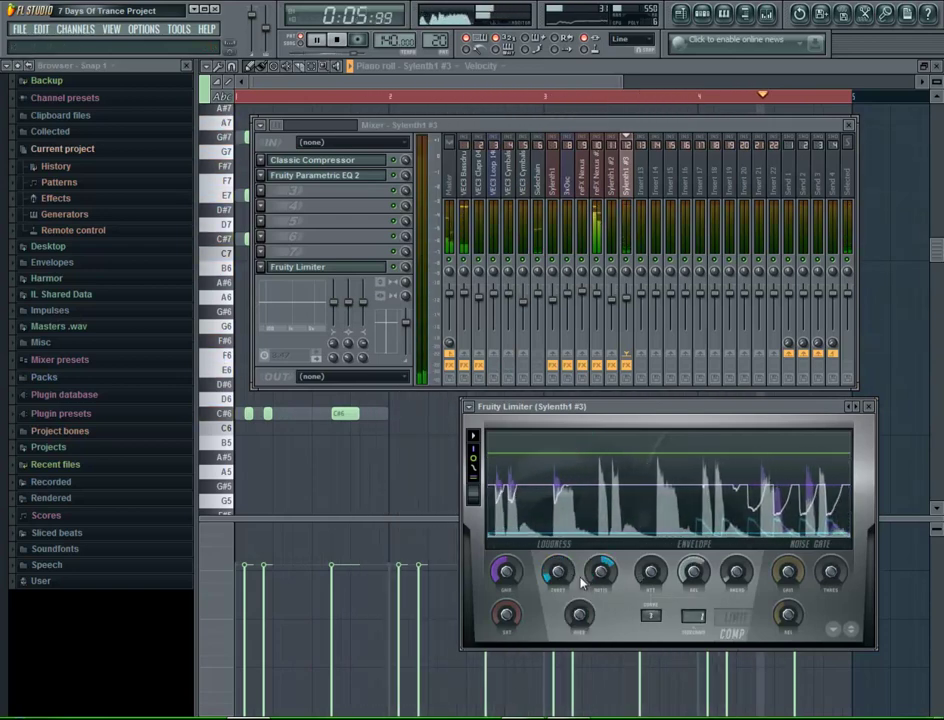
left_click(868, 406)
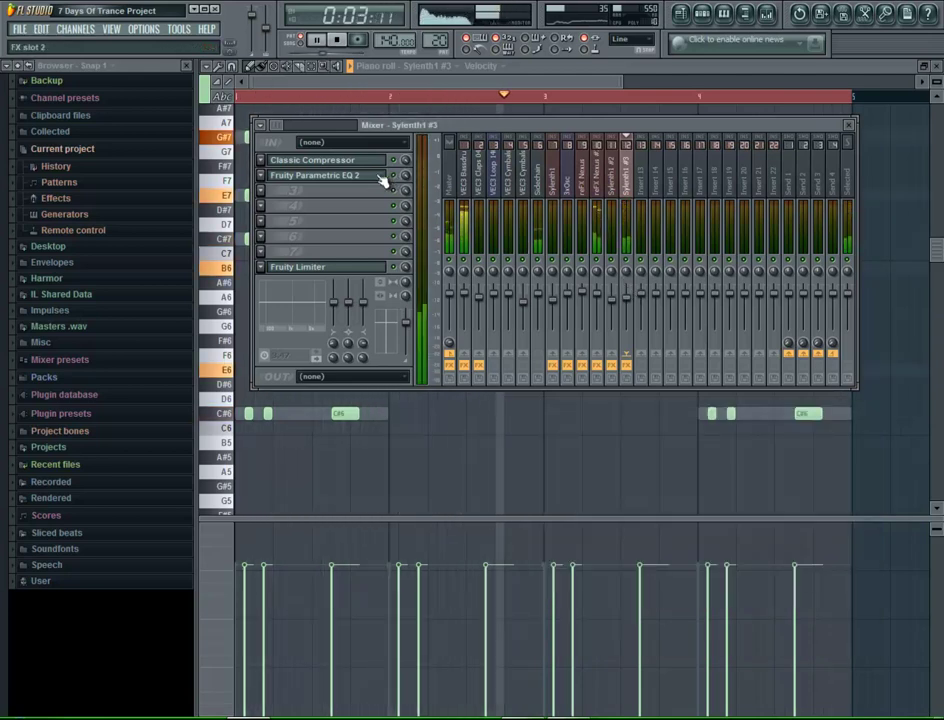
- Cut all the chord stab notes of Sylenth1 #3, paste them into a new Pattern 24 and deselect them
left_click(567, 67)
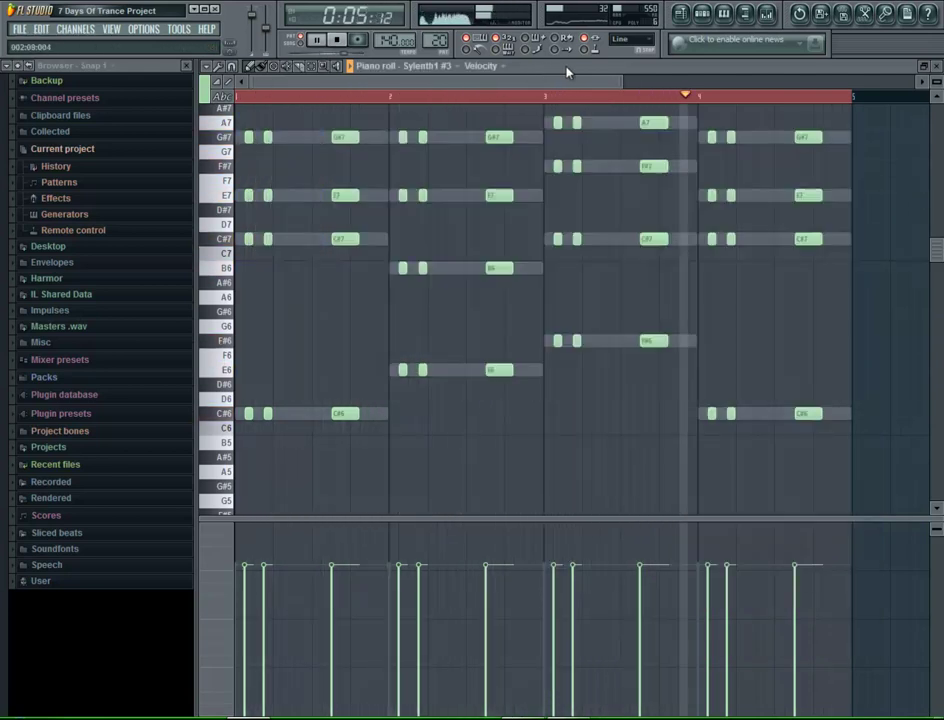
key("ctrl+a")
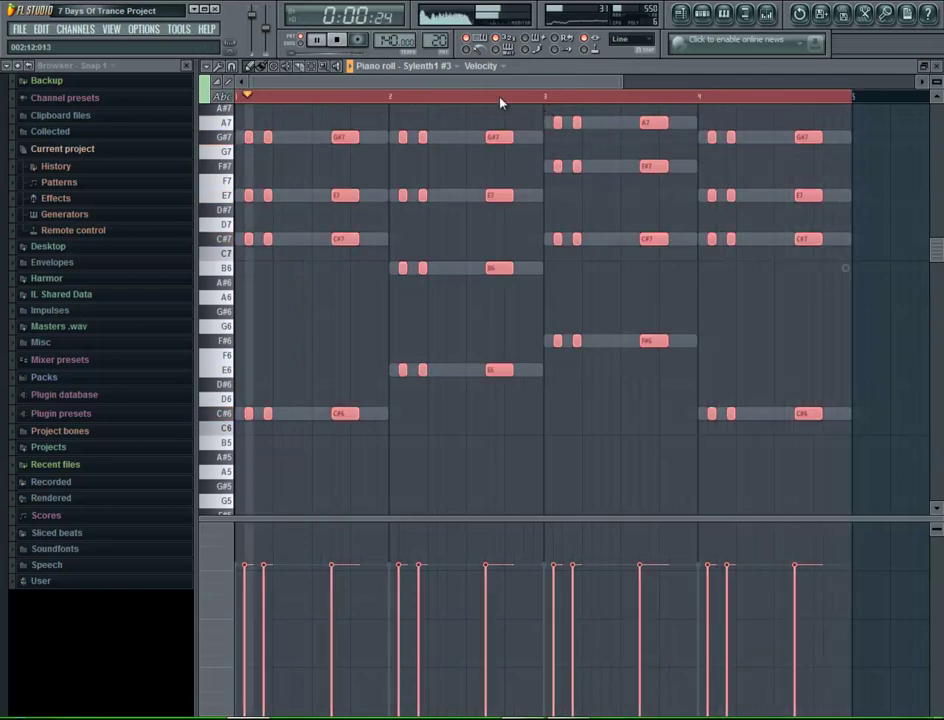
key("ctrl+x")
right_click(445, 36)
left_click(605, 42)
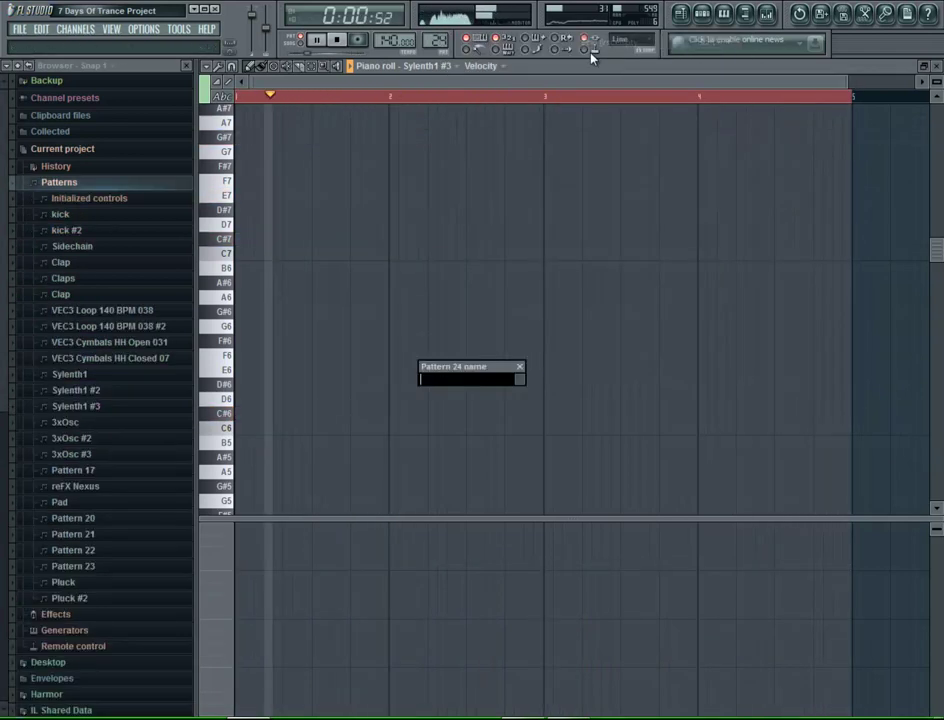
key("Return")
key("ctrl+v")
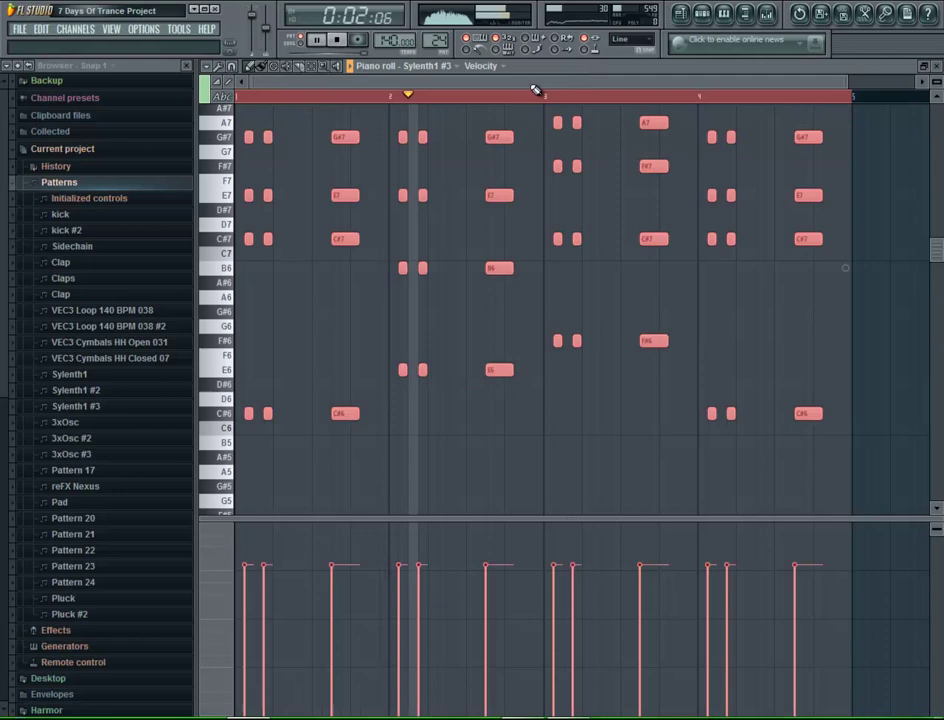
left_click(598, 263, "ctrl")
- Open the Sylenth1 #3 synth and set its filter control cutoff to 35.19 Hz
left_click(705, 16)
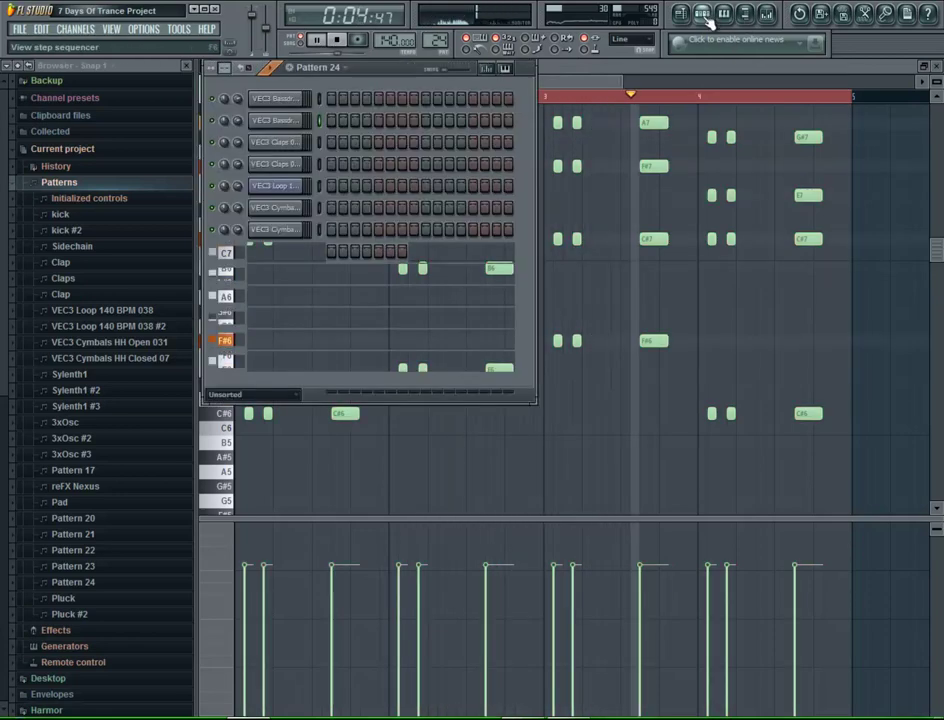
left_click(274, 361)
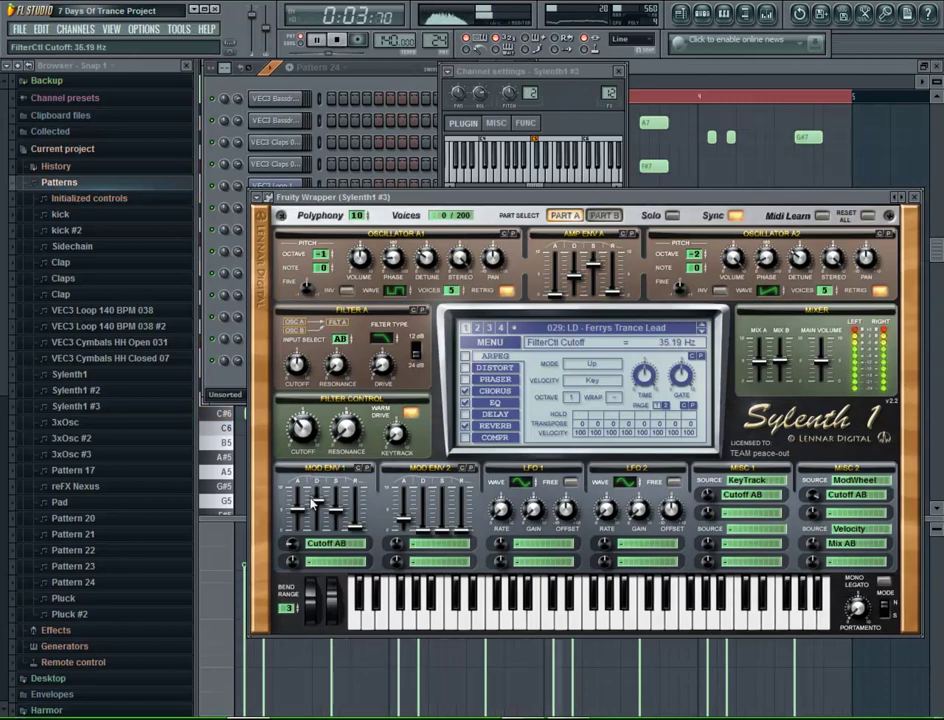
- Load Fruity Delay 2 in the third effect slot of the Sylenth1 #3 mixer track with a preset delay time and ping pong feedback
left_click(770, 14)
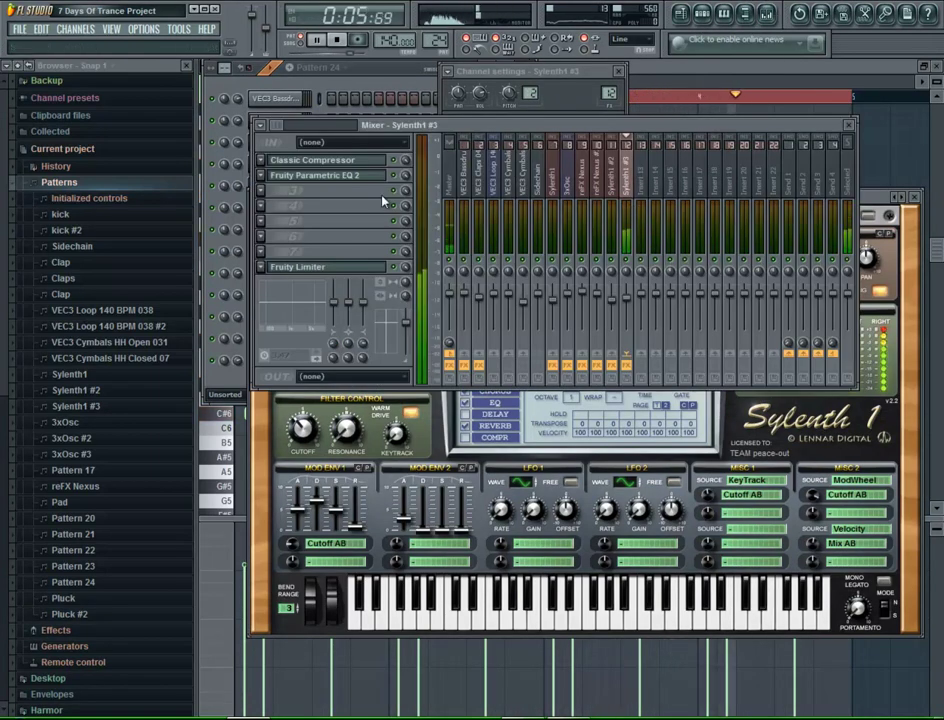
left_click(276, 197)
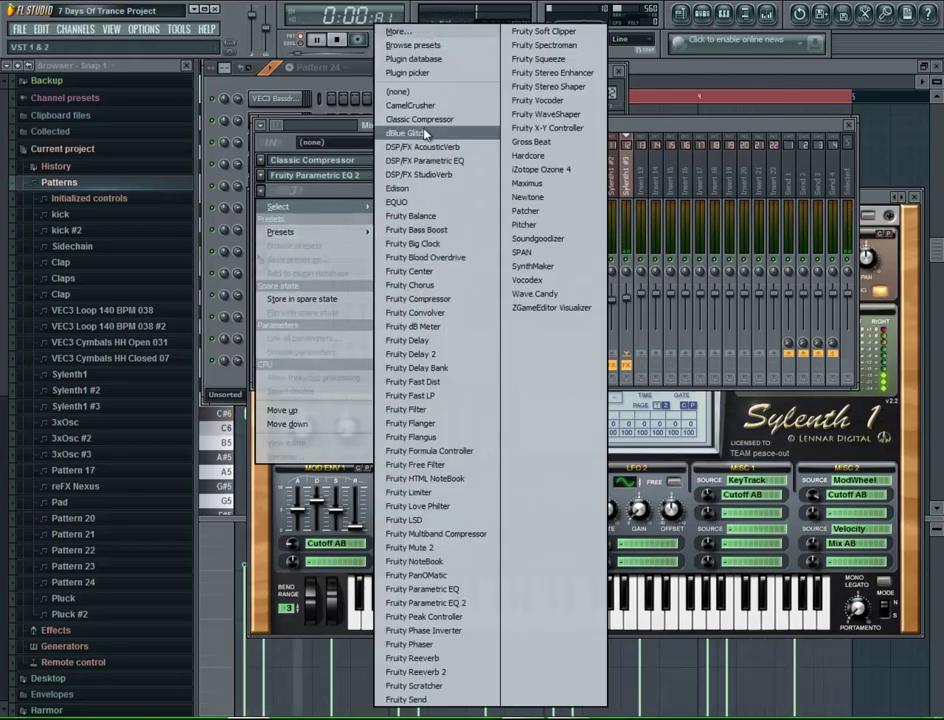
left_click(440, 354)
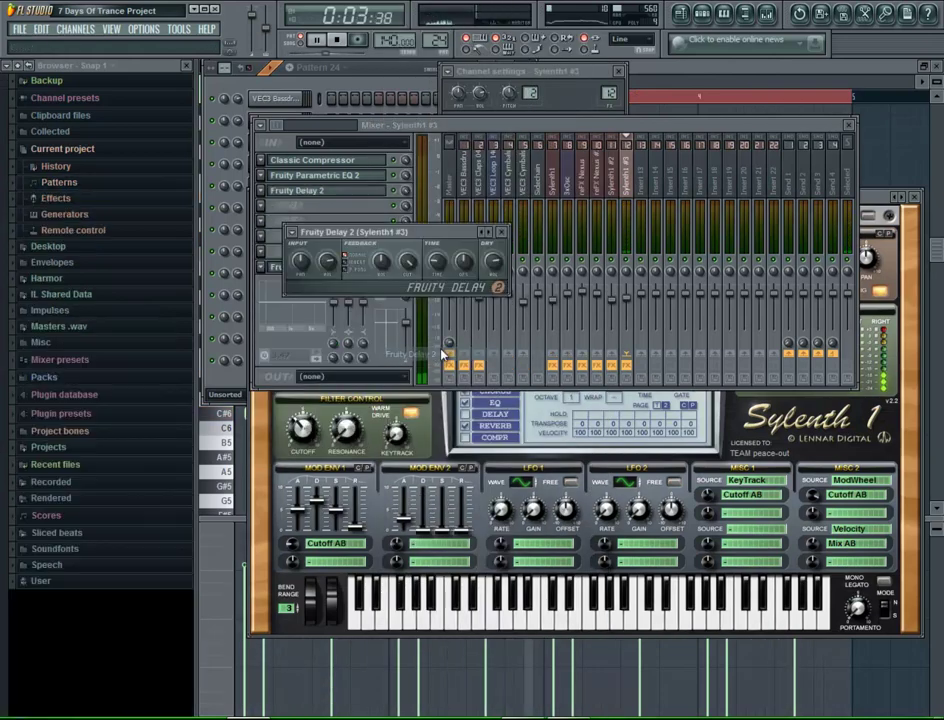
right_click(436, 264)
mouse_move(485, 281)
left_click(572, 302)
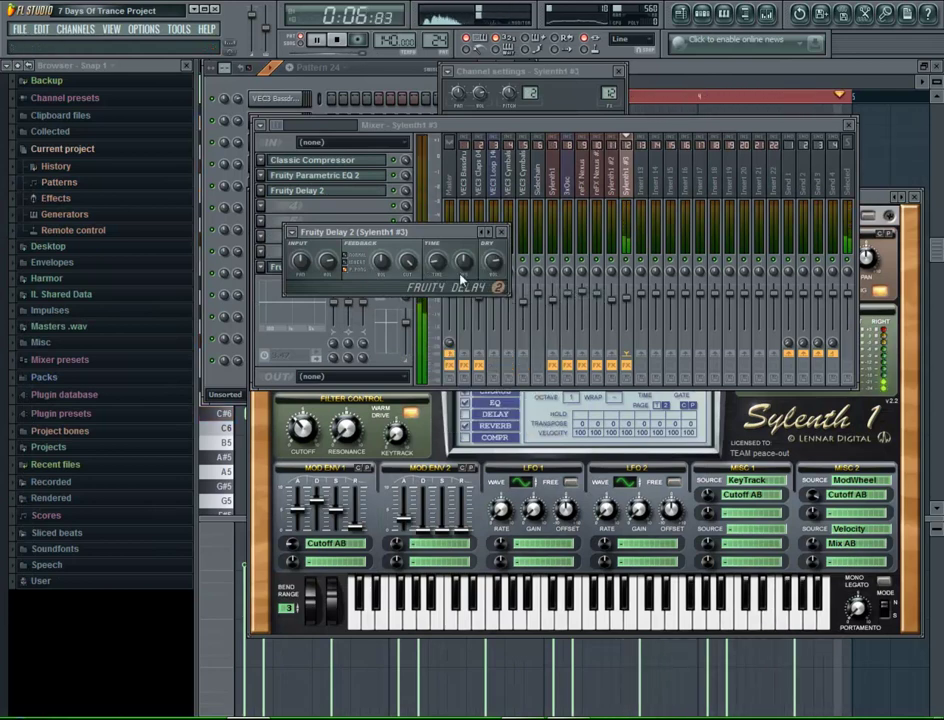
- Shift the first chord stab of all four bars back to the start of its bar, play the pattern and deselect the notes
left_click(655, 72)
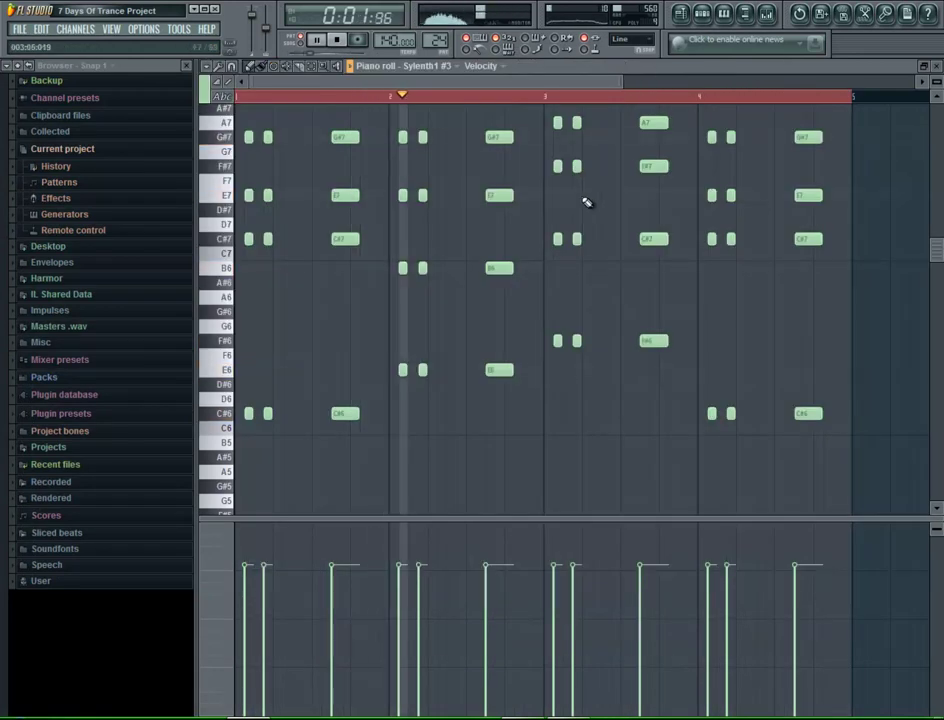
scroll(621, 199, "up", 4)
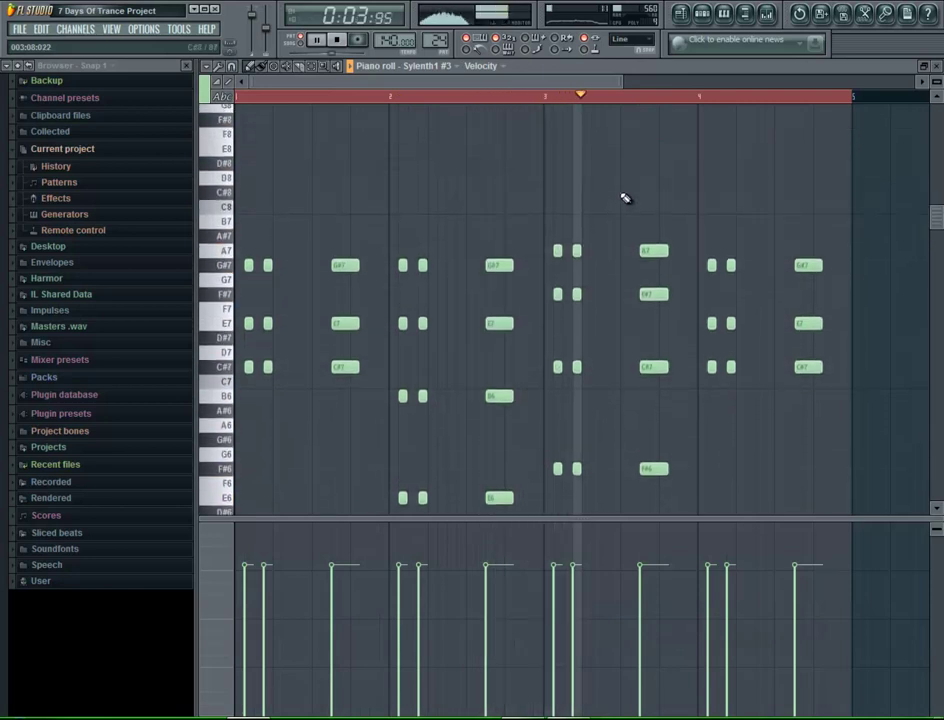
scroll(300, 218, "down", 1)
key("space")
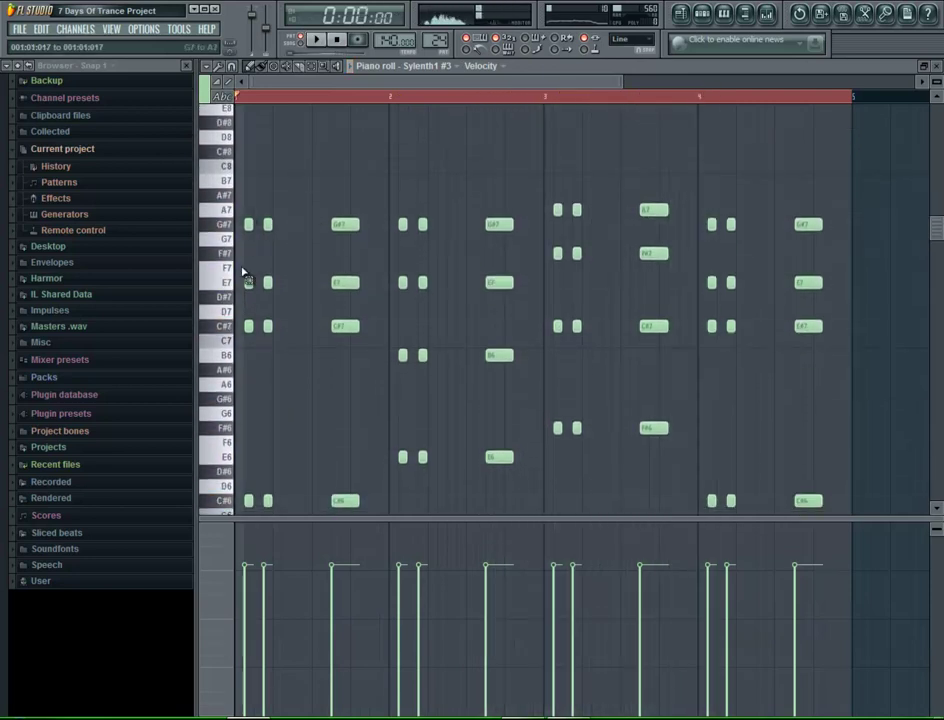
left_click_drag(243, 272, 250, 482)
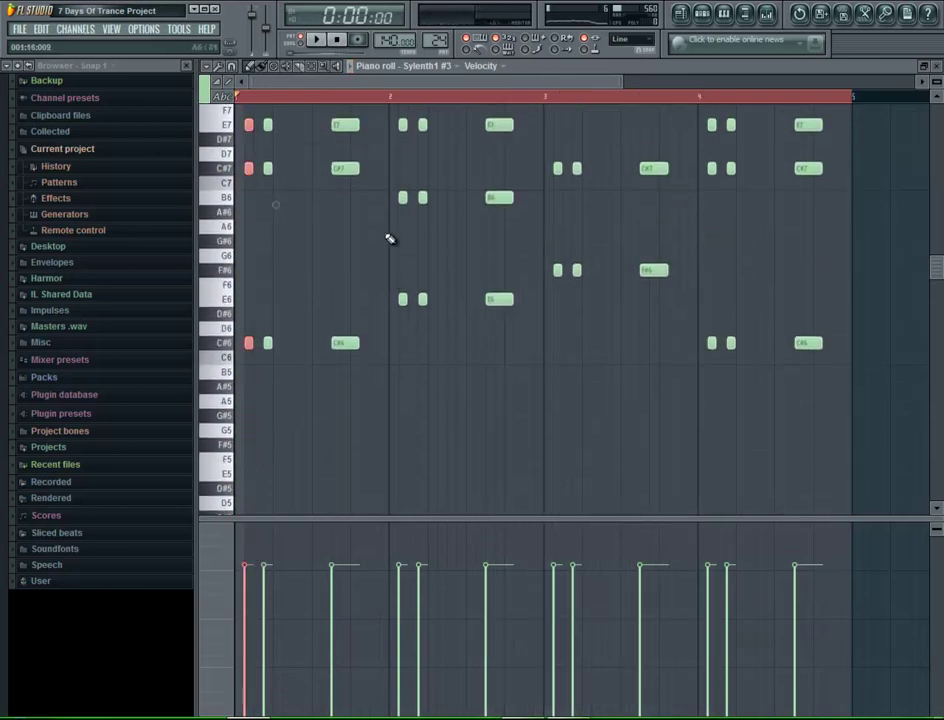
scroll(390, 239, "up", 3)
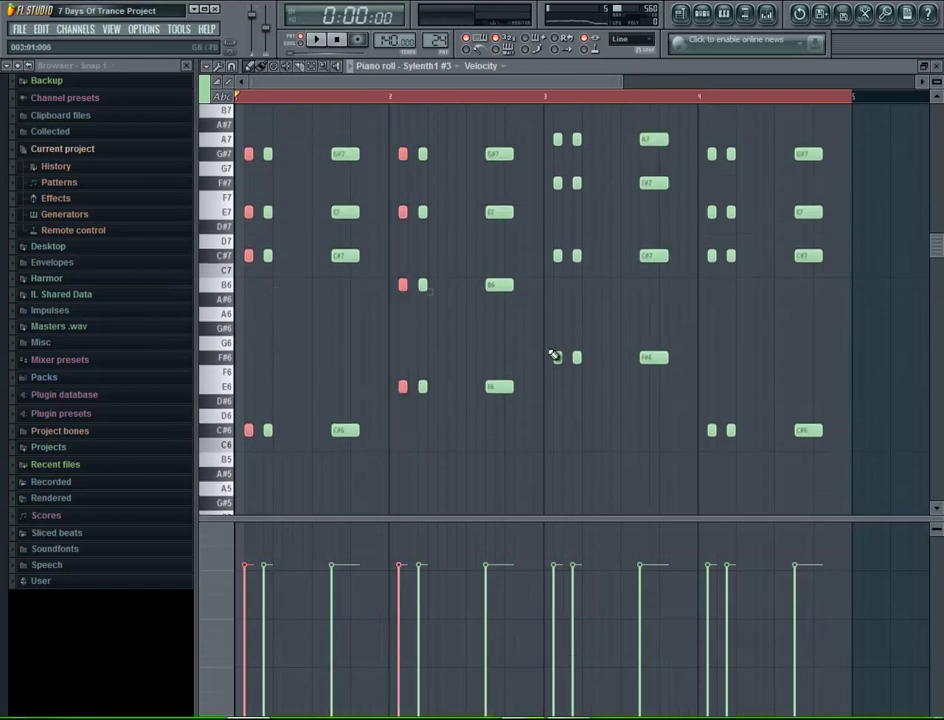
left_click_drag(707, 177, 713, 516)
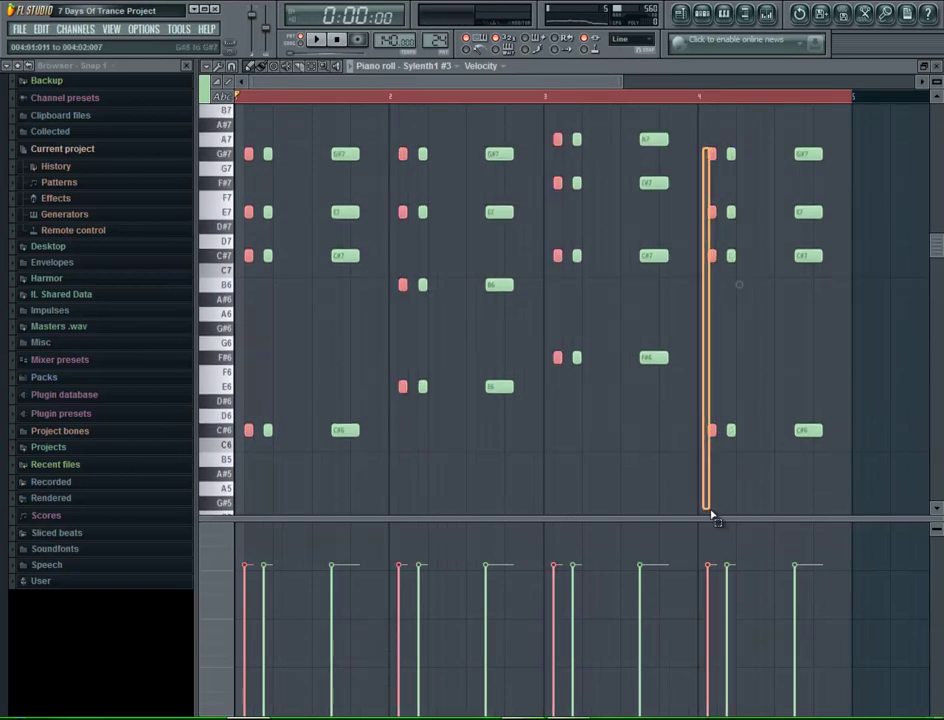
left_click_drag(709, 430, 706, 430)
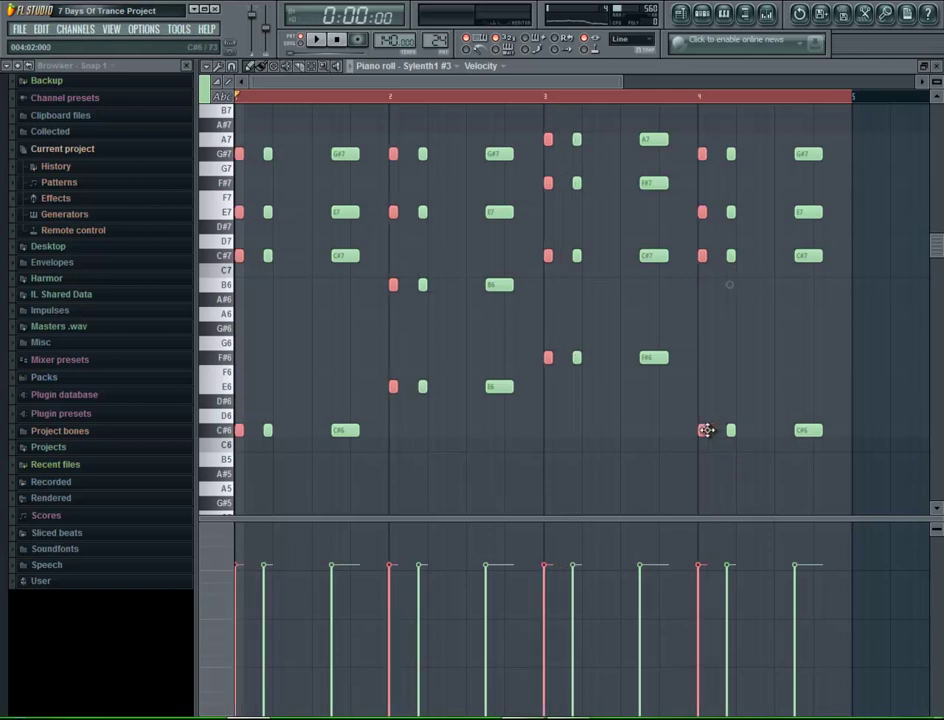
key("space")
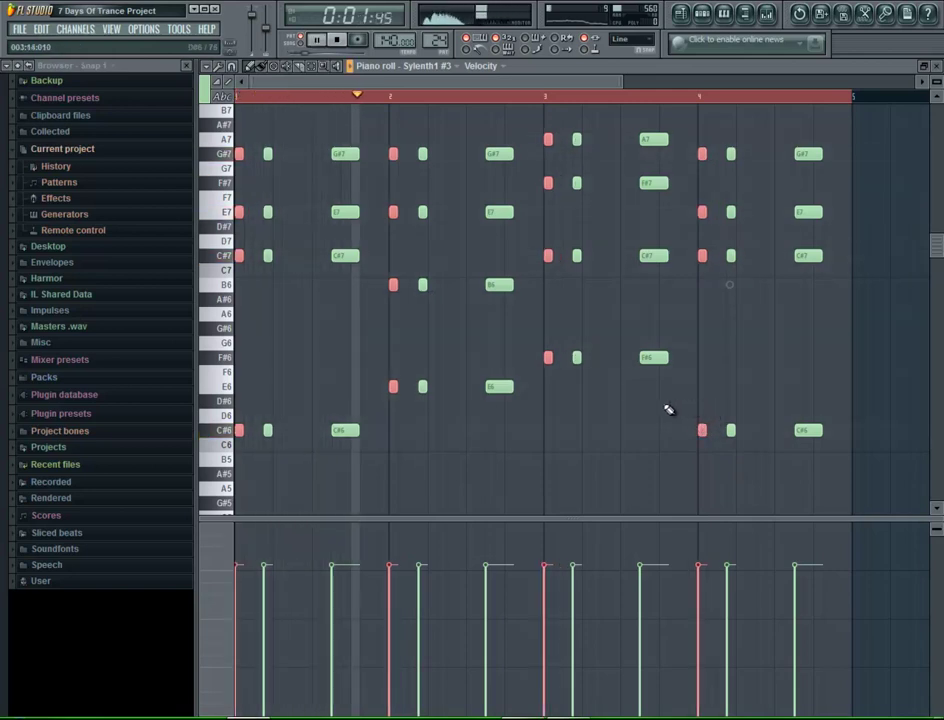
left_click(607, 440, "ctrl")
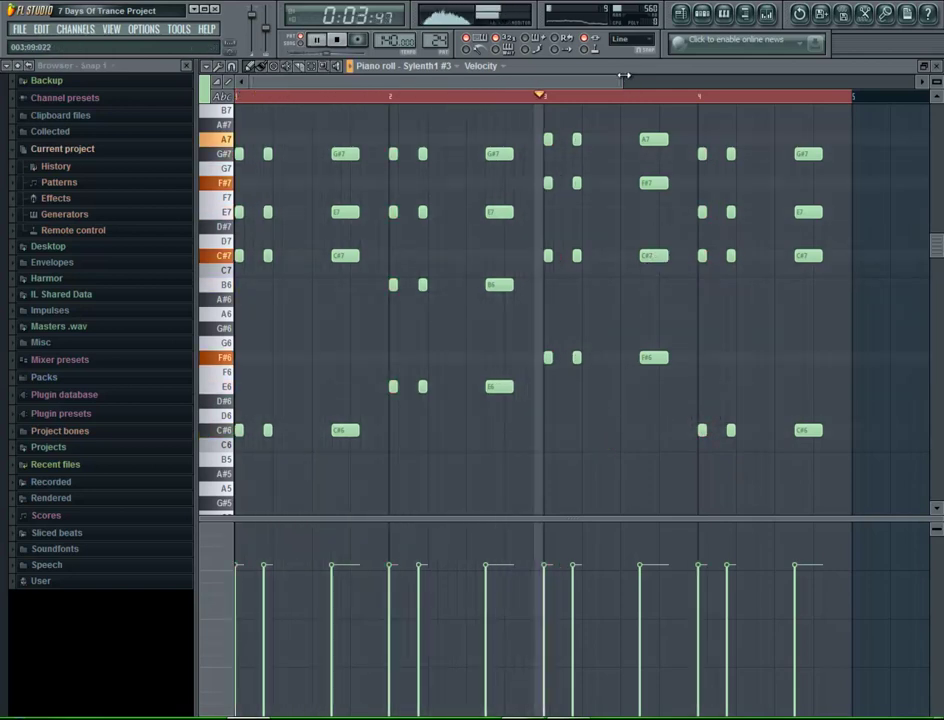
- Adjust the input volume of Fruity Delay 2 on the Sylenth1 #3 mixer track and close the effect
left_click_drag(623, 80, 729, 66)
left_click(765, 14)
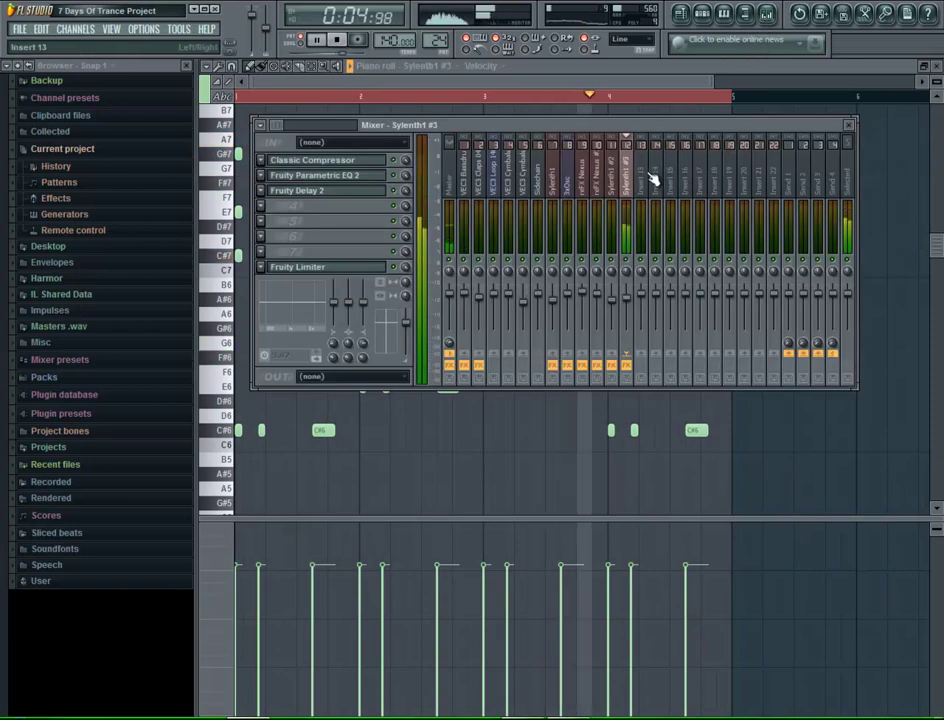
left_click(350, 195)
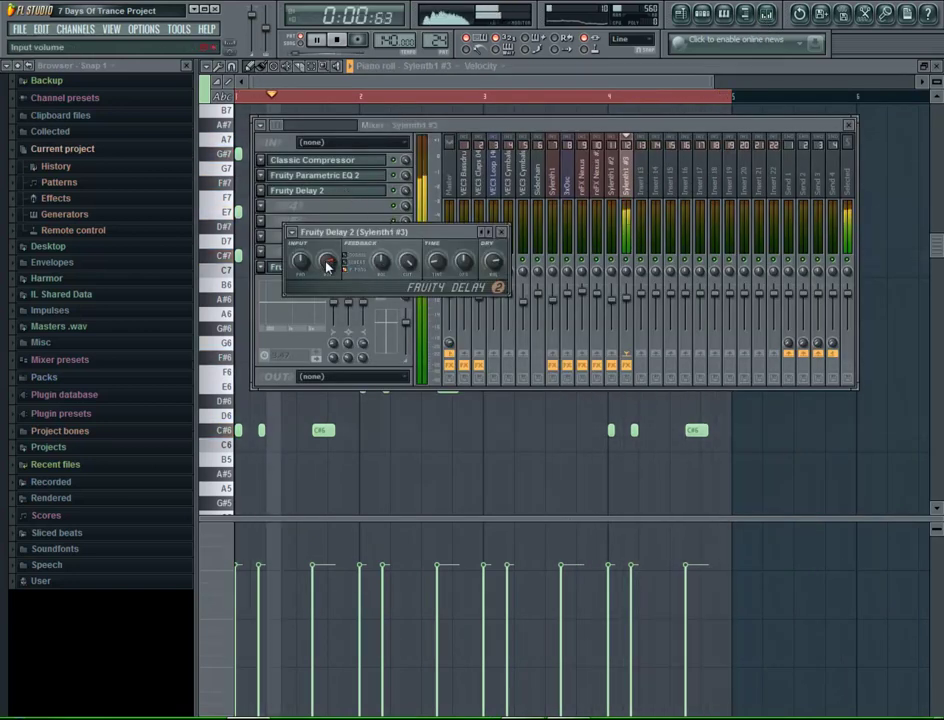
left_click(500, 232)
- Place four Pattern 24 clips in a row on playlist Track 15, starting at bar 33
left_click(680, 18)
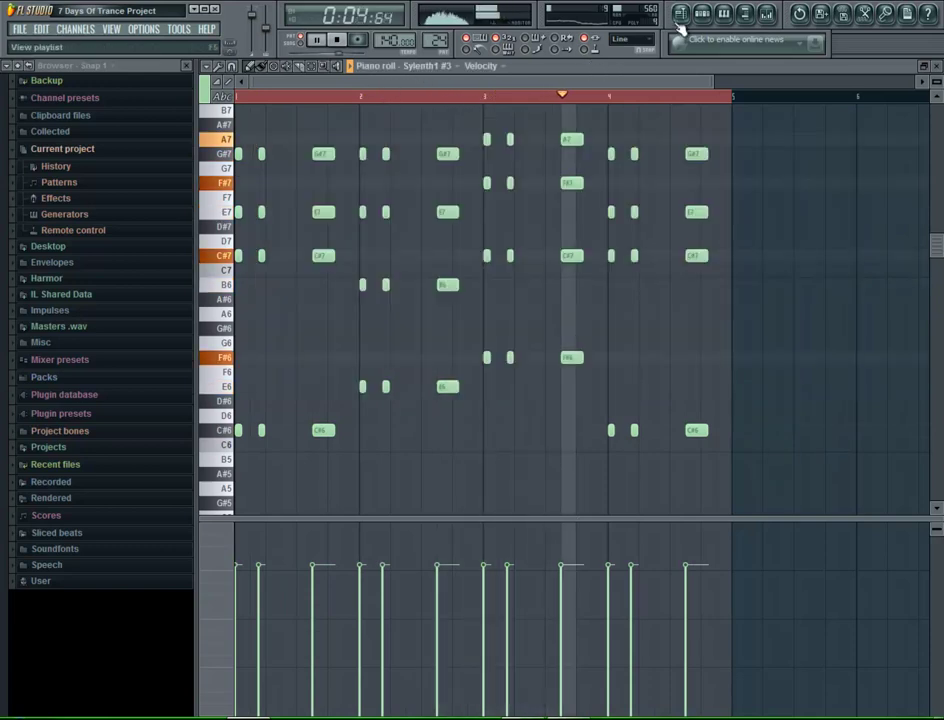
left_click(680, 18)
scroll(658, 348, "down", 5)
scroll(660, 352, "up", 4)
scroll(660, 354, "down", 3)
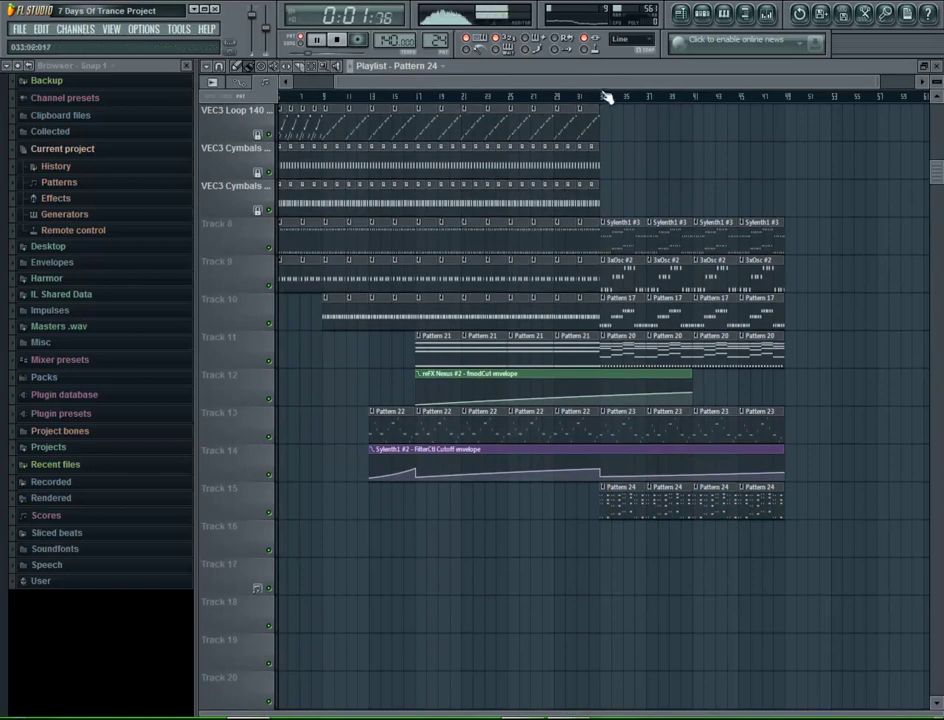
- Play the song from bar 33 and set bars 33 to 48 as the playback loop
scroll(710, 142, "up", 3)
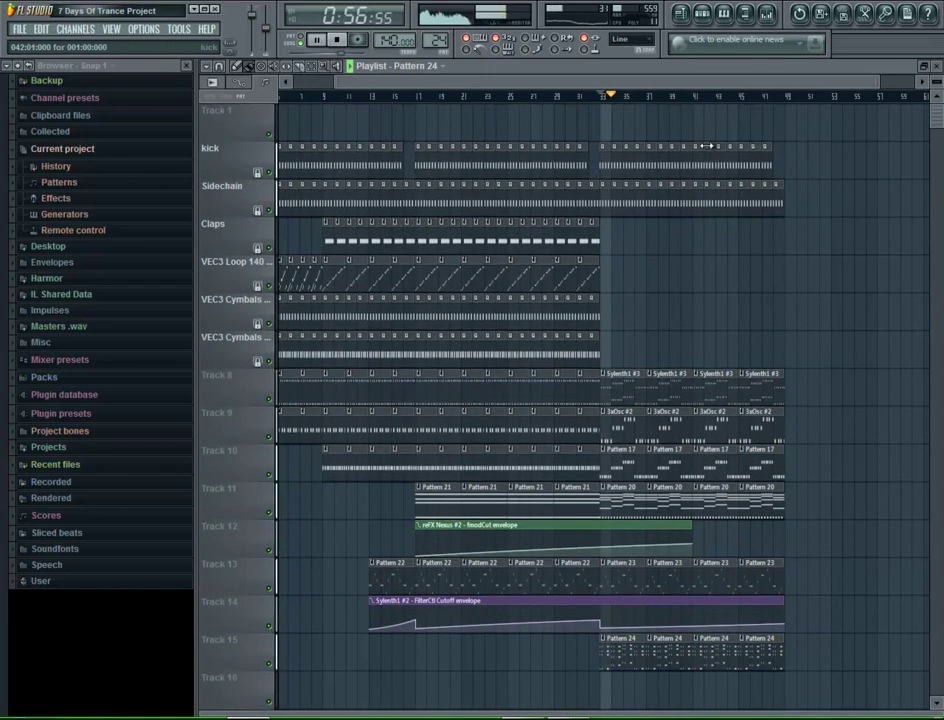
scroll(670, 120, "down", 5)
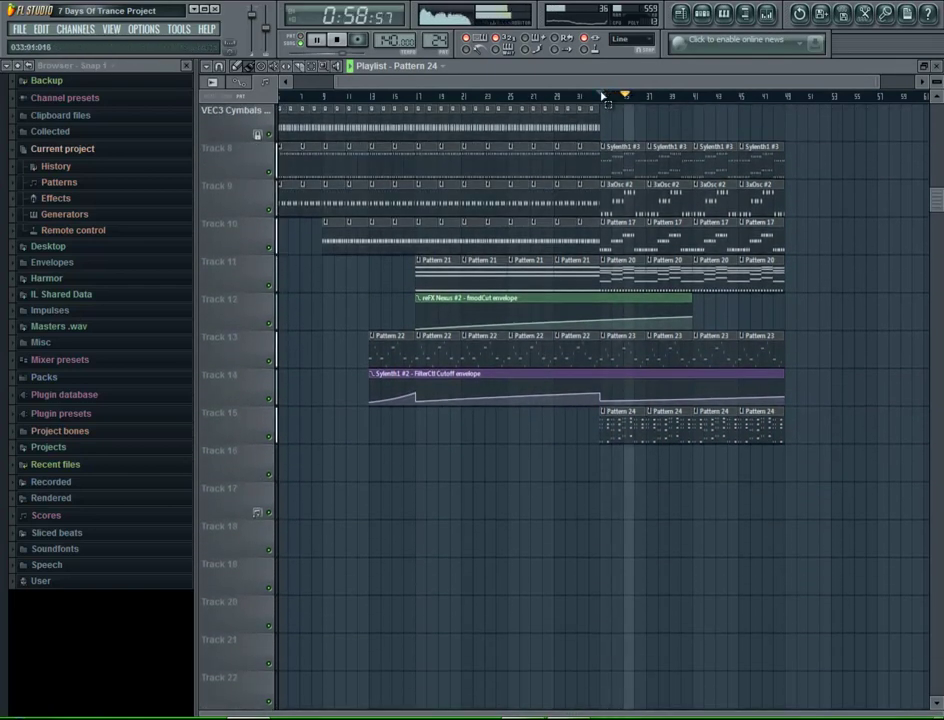
left_click_drag(604, 97, 773, 104)
left_click(848, 158)
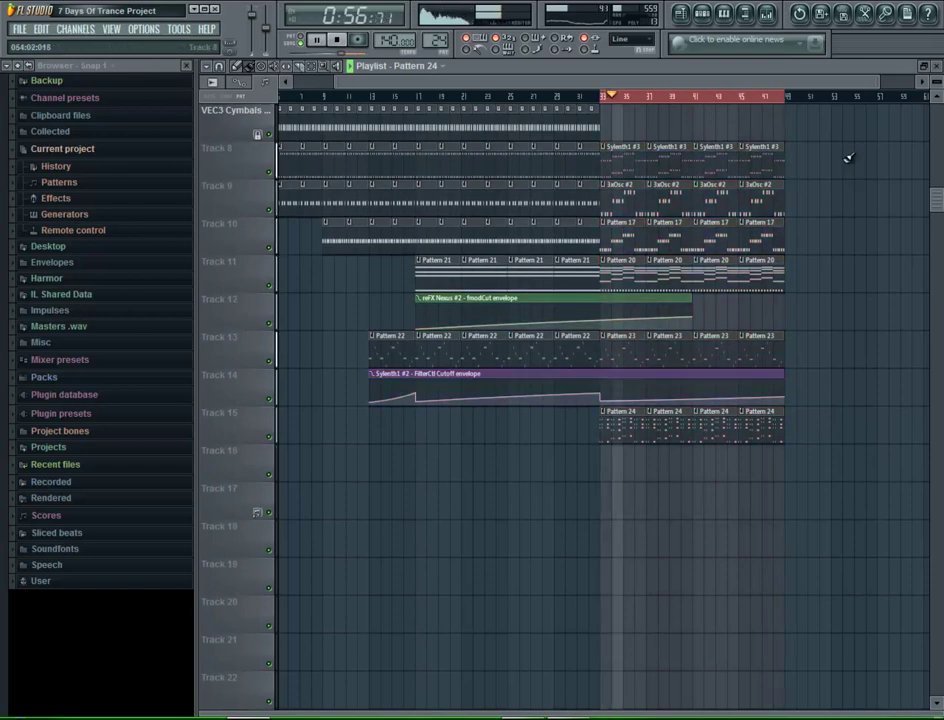
- Lower the Sylenth1 #3 filter control cutoff to 15.70 Hz and create an automation clip for the FilterCtl Cutoff parameter
left_click(702, 16)
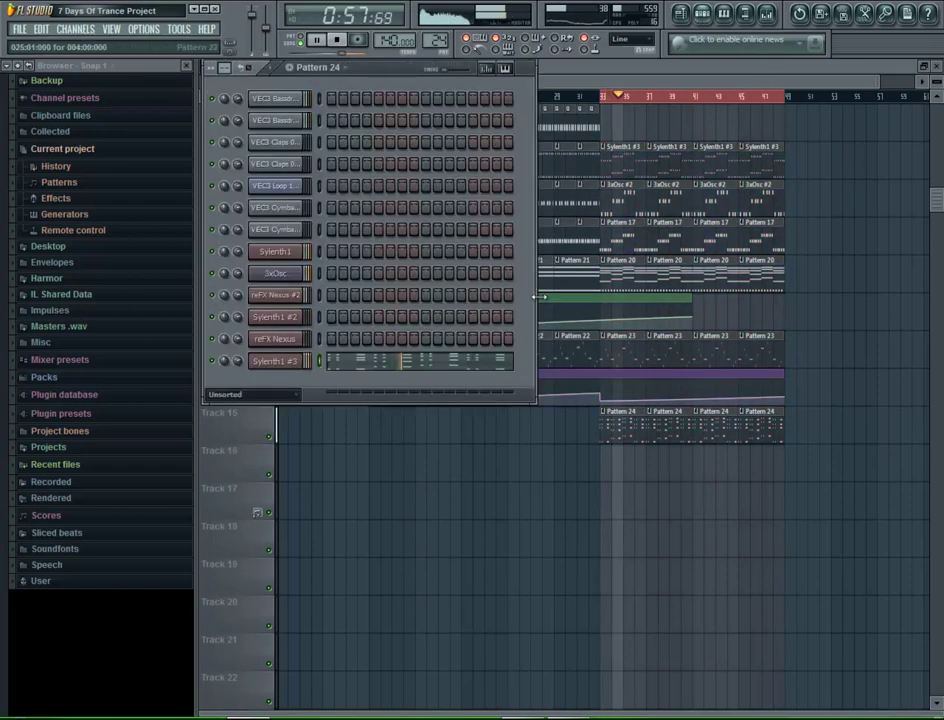
left_click(278, 362)
left_click(262, 198)
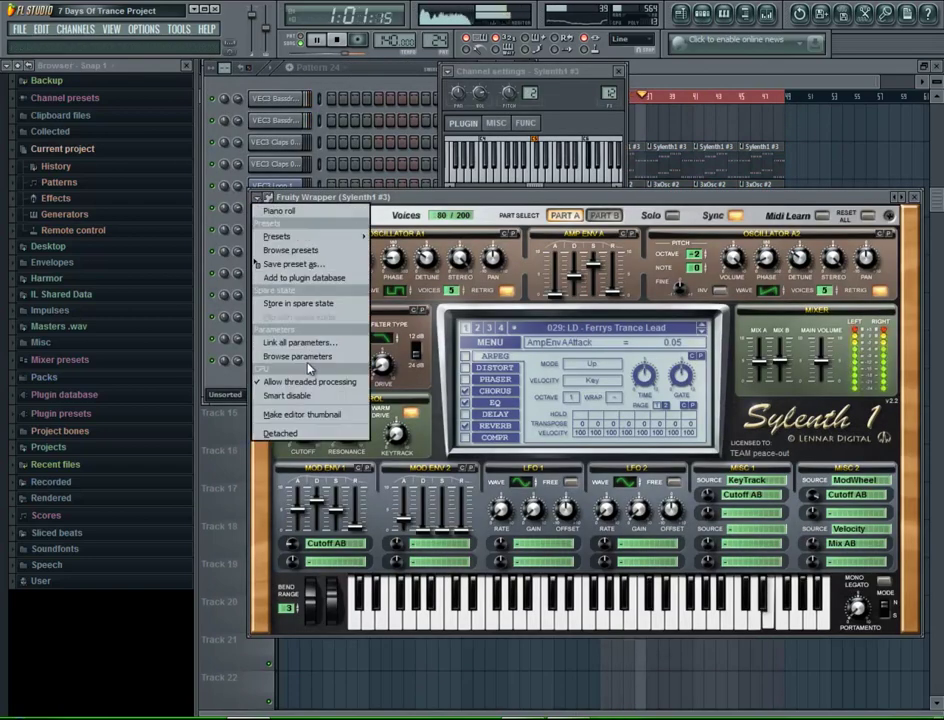
left_click(308, 362)
left_click(300, 428)
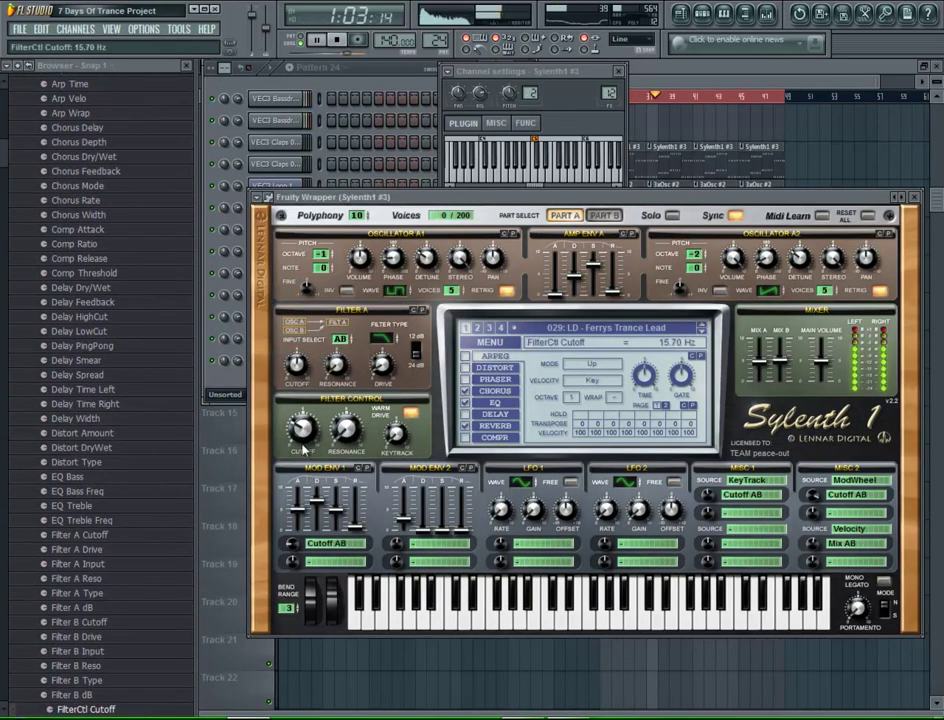
right_click(130, 709)
left_click(190, 630)
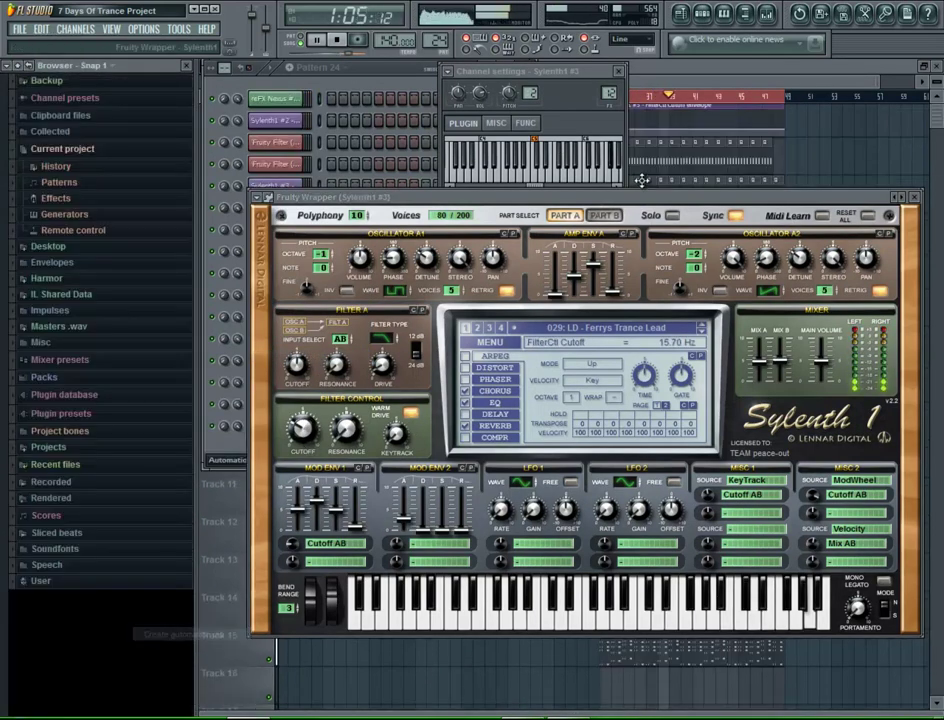
- Move the Sylenth1 #3 cutoff automation clip to Track 16 under the Pattern 24 clips and raise its end point into a steeper rising sweep
left_click_drag(680, 108, 649, 560)
left_click_drag(727, 545, 834, 712)
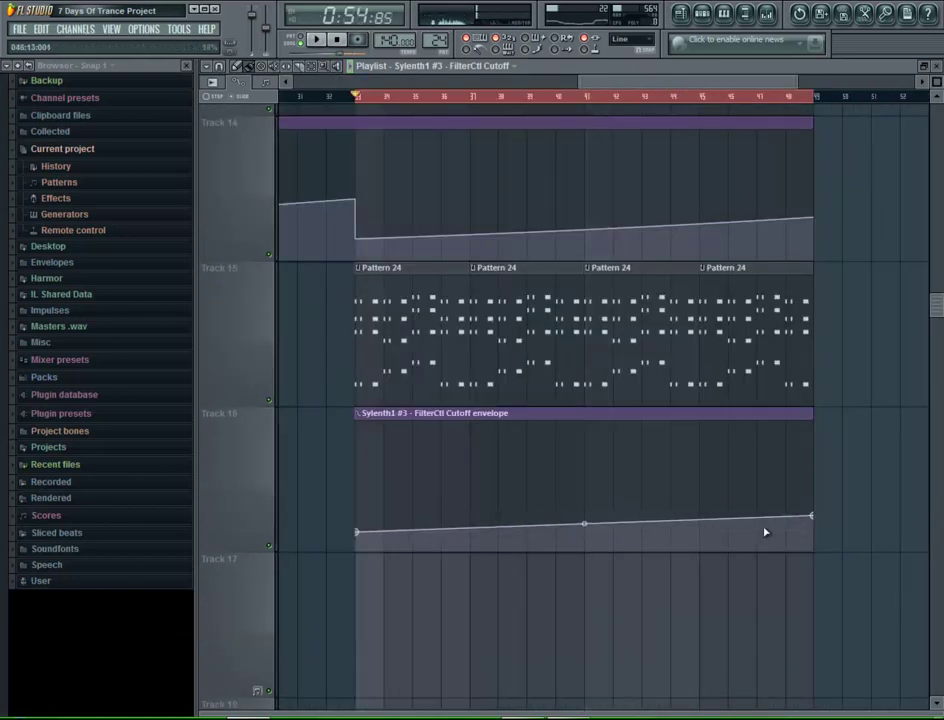
left_click_drag(819, 515, 815, 493)
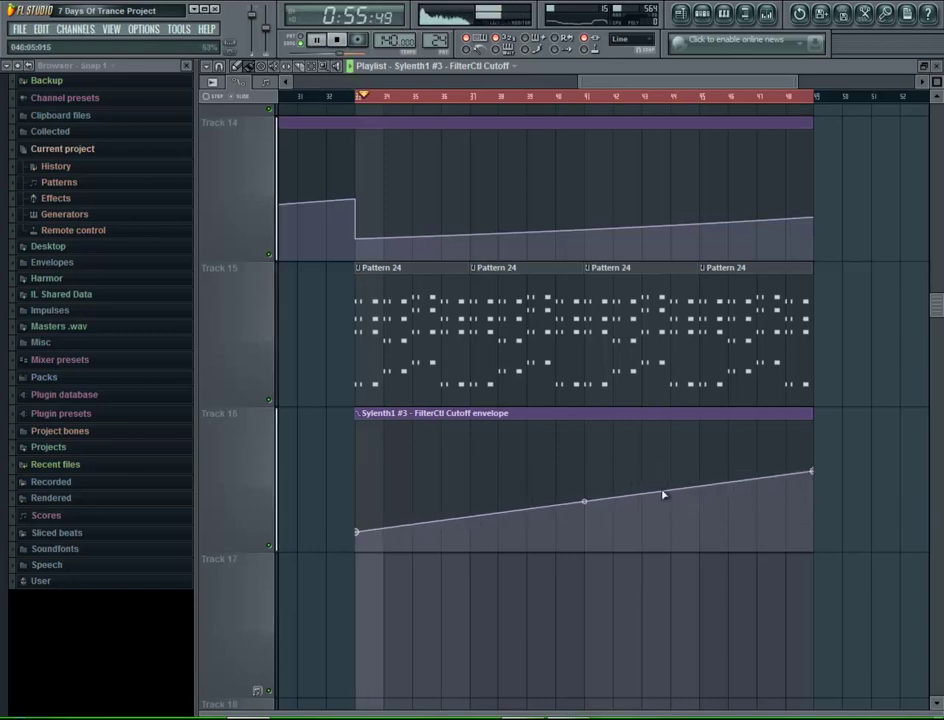
right_click(592, 99)
right_click(879, 310, "ctrl")
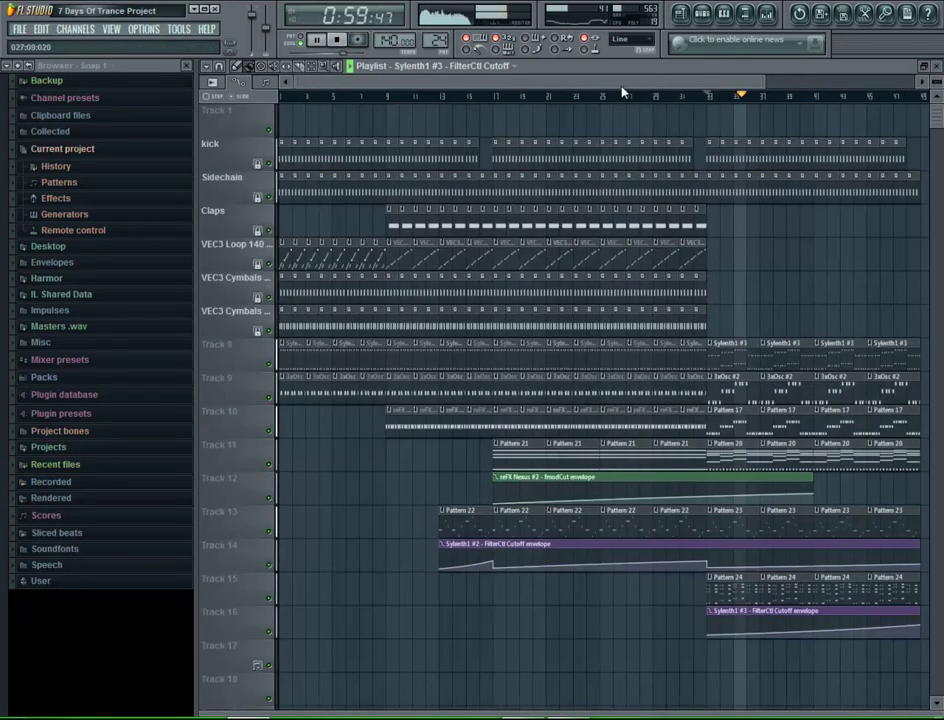
left_click_drag(766, 79, 822, 84)
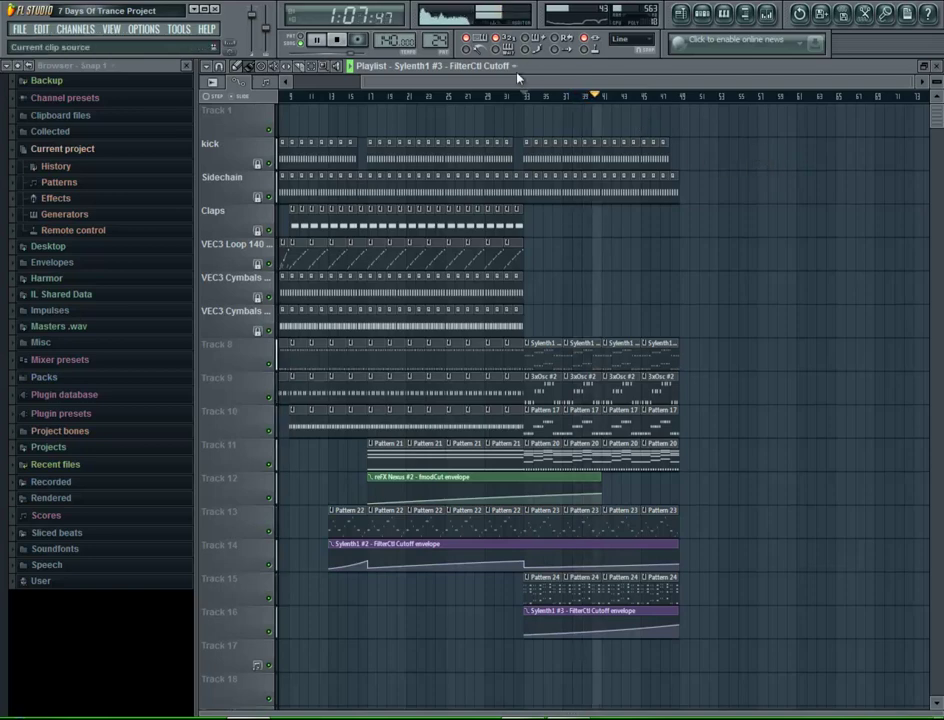
left_click_drag(524, 81, 586, 78)
scroll(626, 145, "down", 3)
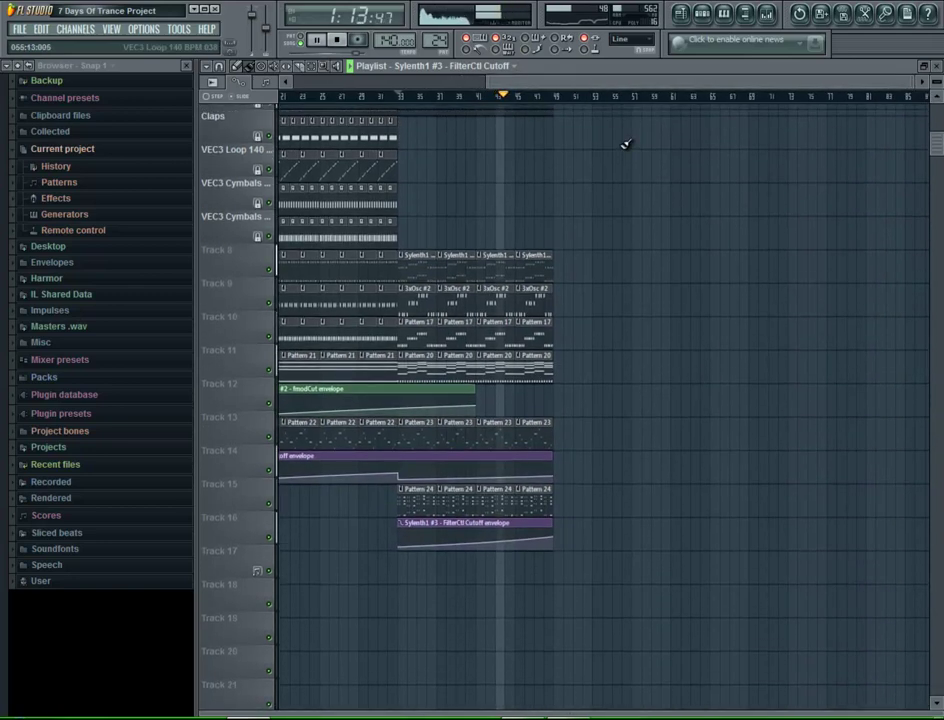
- Copy the playlist clips of bars 33 to 48 to bar 49 and add clap, loop and cymbal clips over the same 16 bars
scroll(625, 145, "up", 3)
left_click_drag(487, 82, 458, 84)
scroll(702, 312, "down", 2)
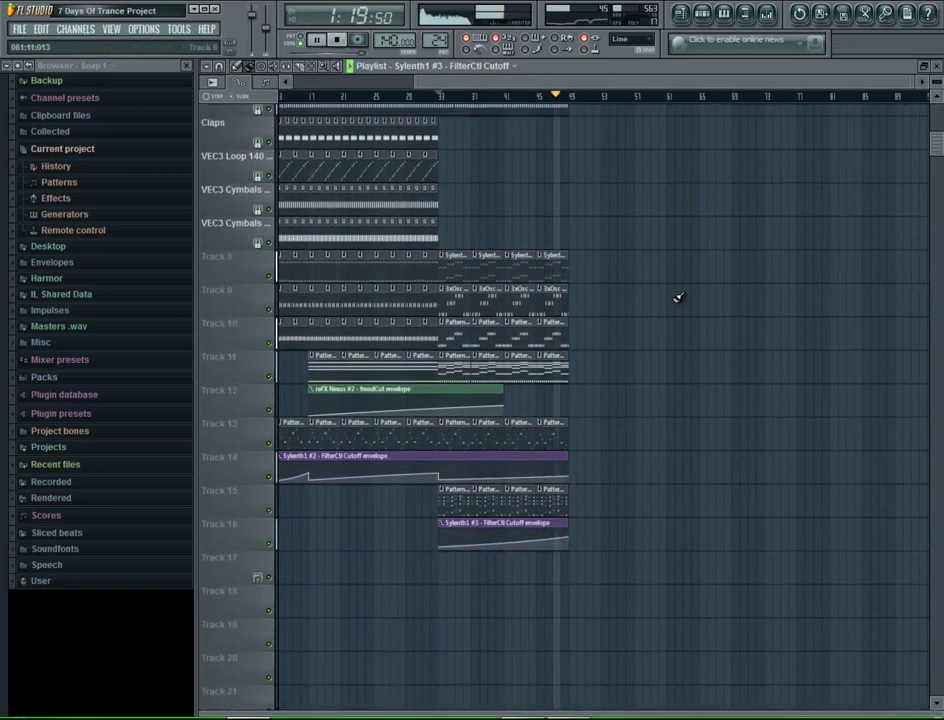
scroll(598, 437, "up", 1)
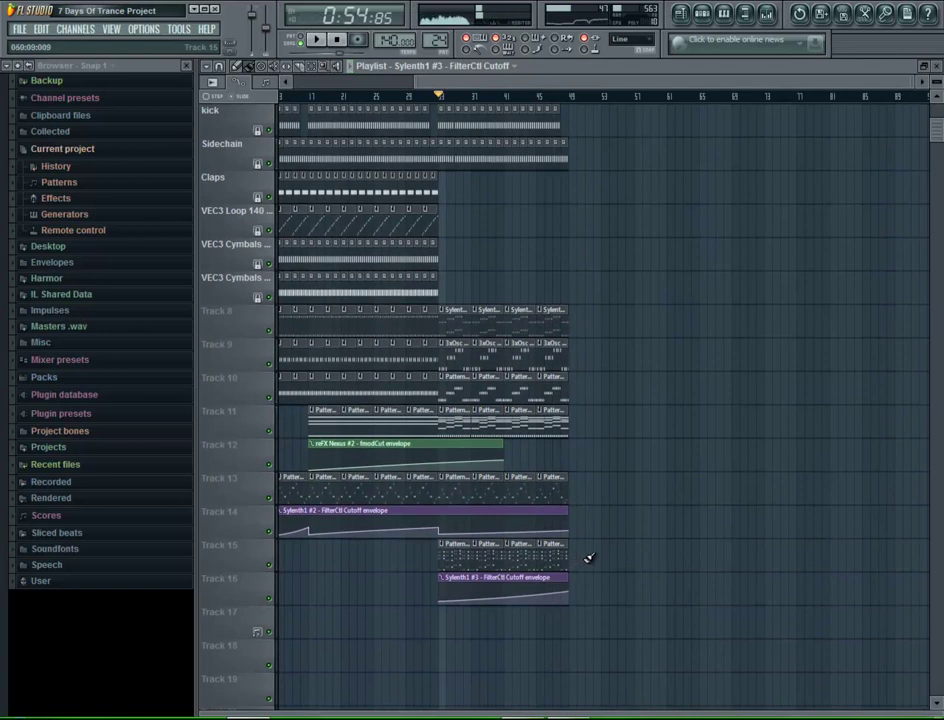
left_click_drag(586, 422, 580, 120)
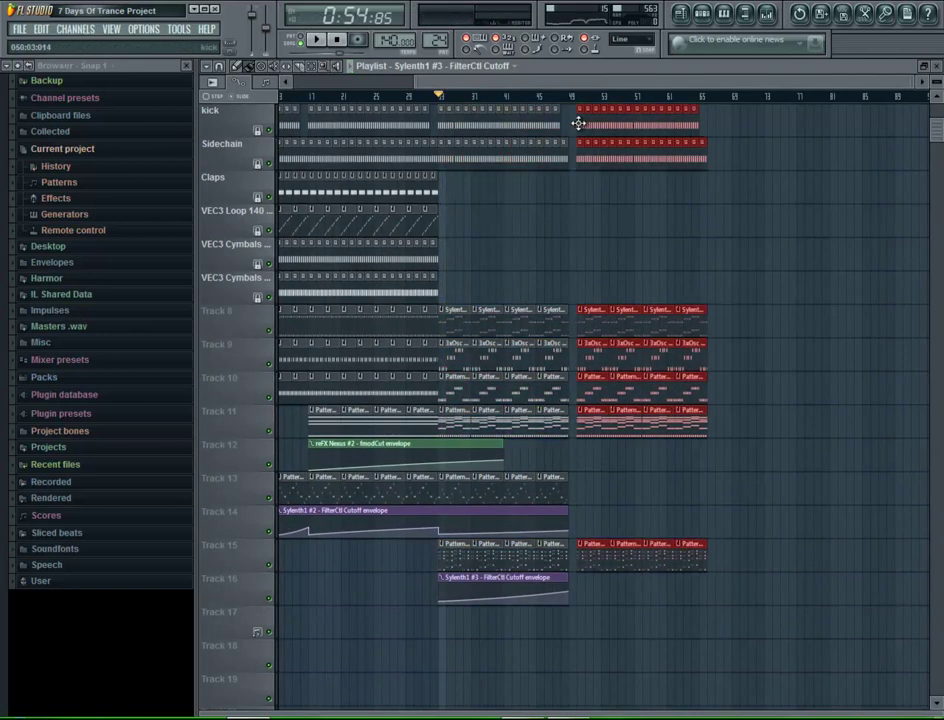
left_click(593, 190)
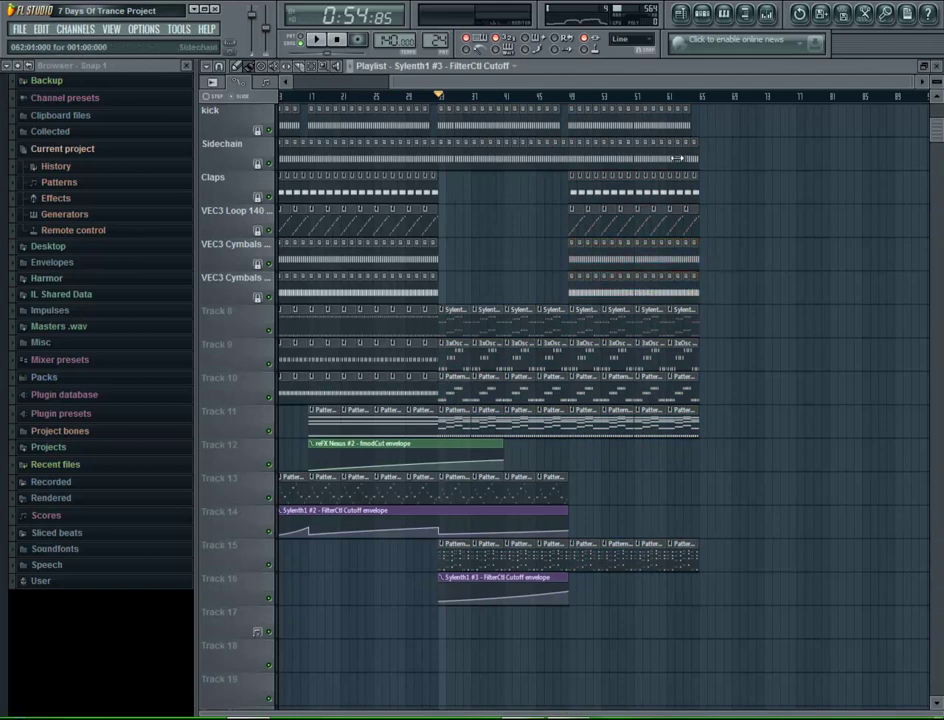
- Place a kick #2 clip at bar 57 on the kick track, replacing the kick clips there, and play from that bar
left_click(442, 46)
left_click(510, 66)
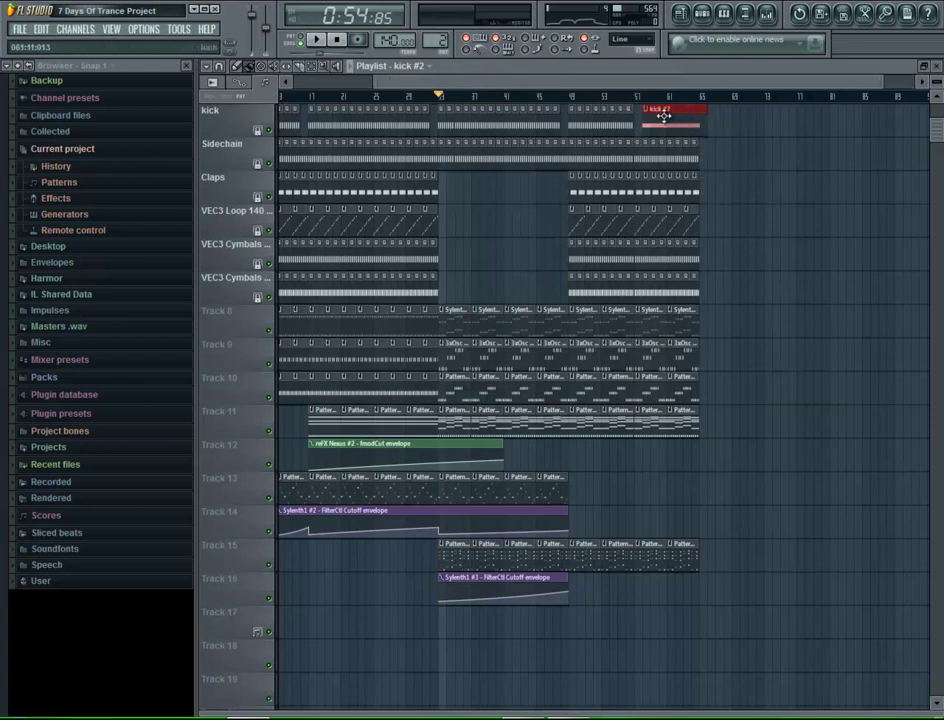
left_click(638, 96)
key("space")
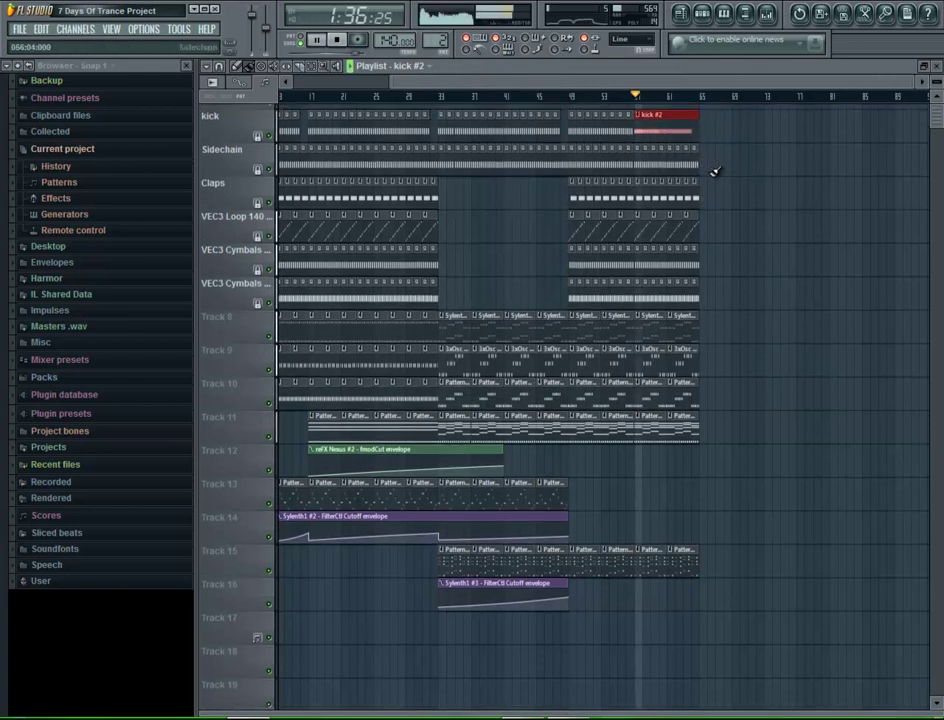
scroll(780, 200, "up", 1)
left_click_drag(649, 78, 642, 82)
left_click_drag(376, 80, 513, 86)
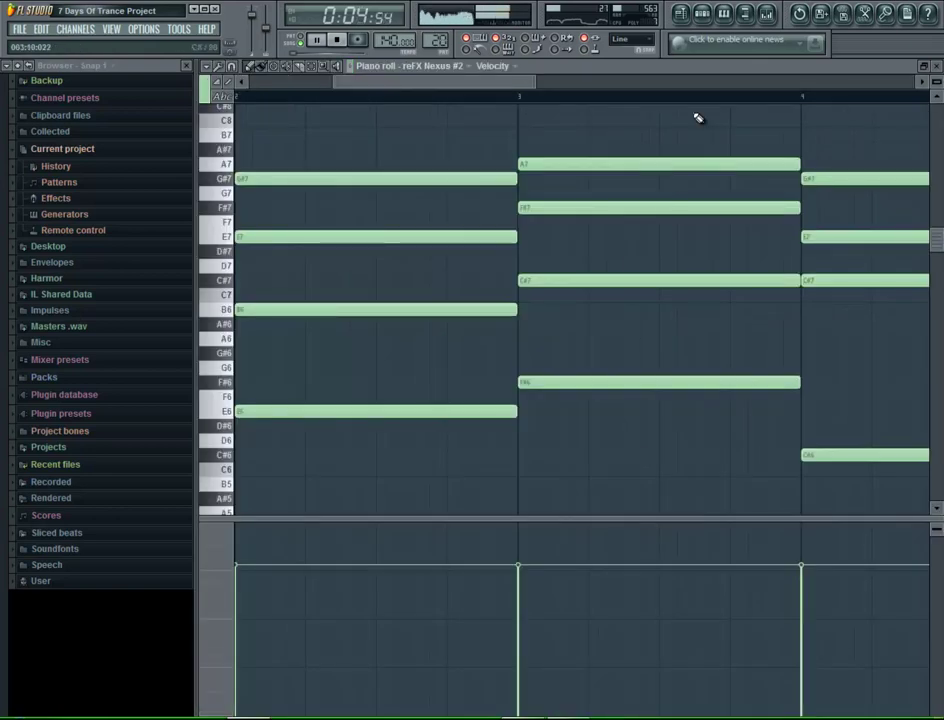
- Switch from the reFX Nexus #2 piano roll to the step sequencer and select the kick pattern
left_click(703, 15)
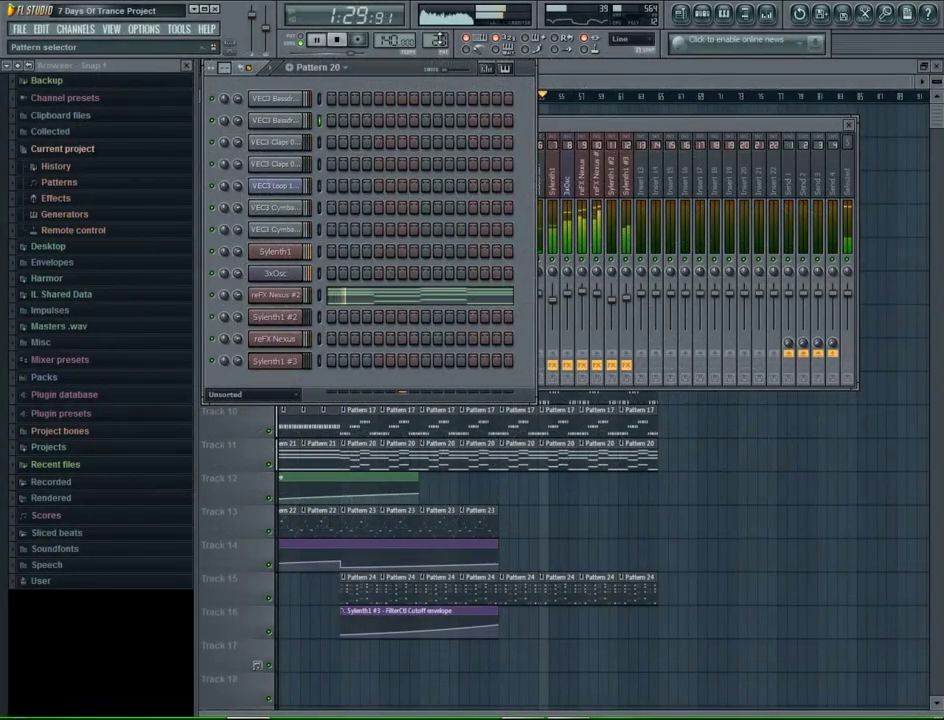
left_click(440, 40)
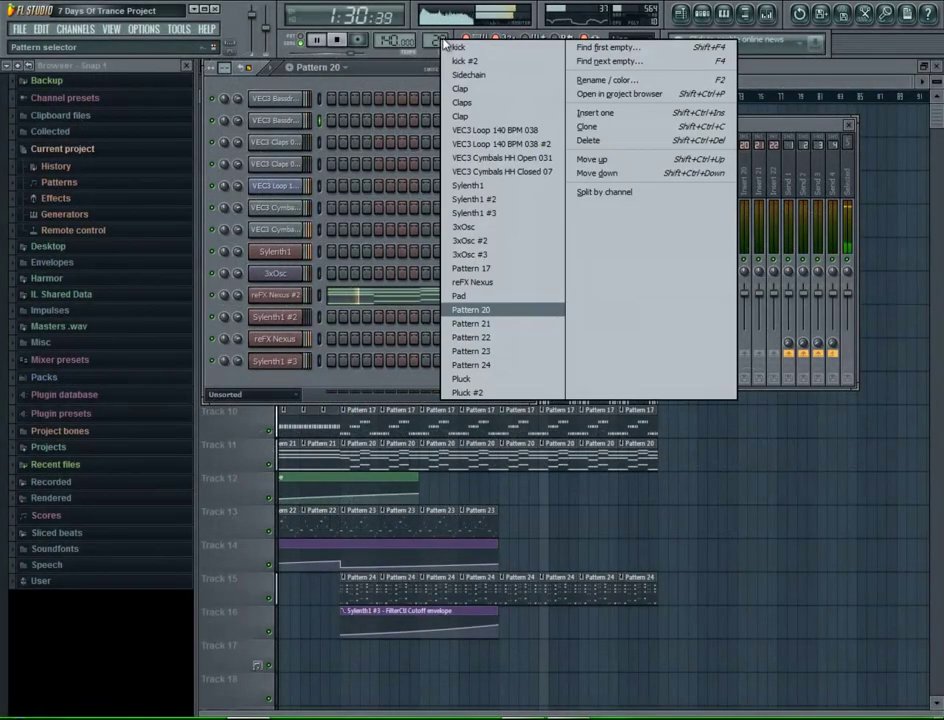
left_click(470, 44)
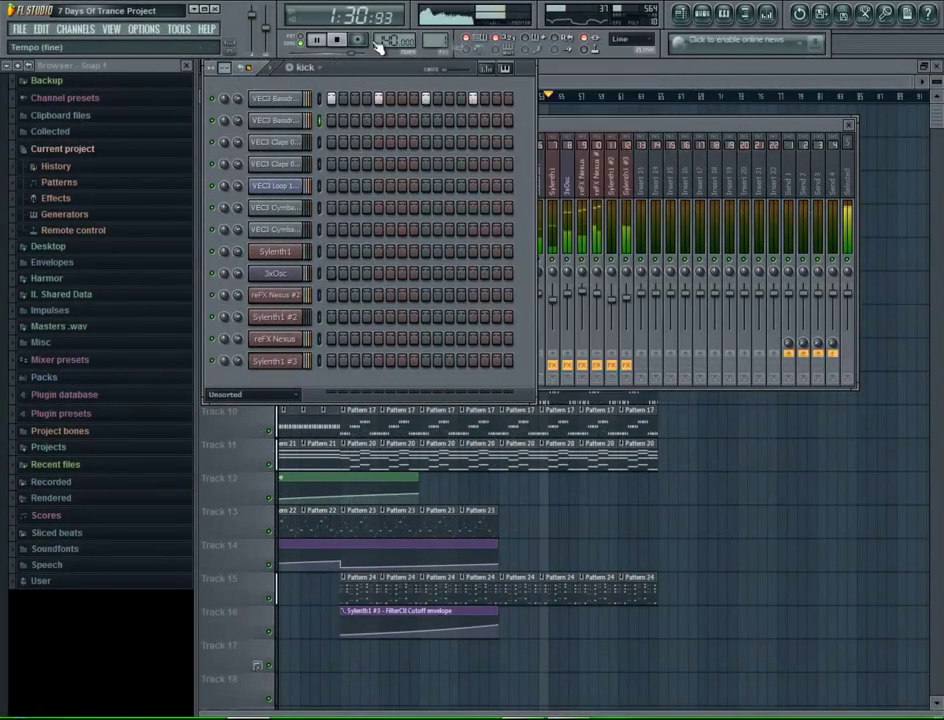
- Open the VEC3 Trance Kicks folder in the VEC3 Bassdrums of the Vengeance Essential Clubsounds 3 pack
left_click(75, 86)
left_click(56, 80)
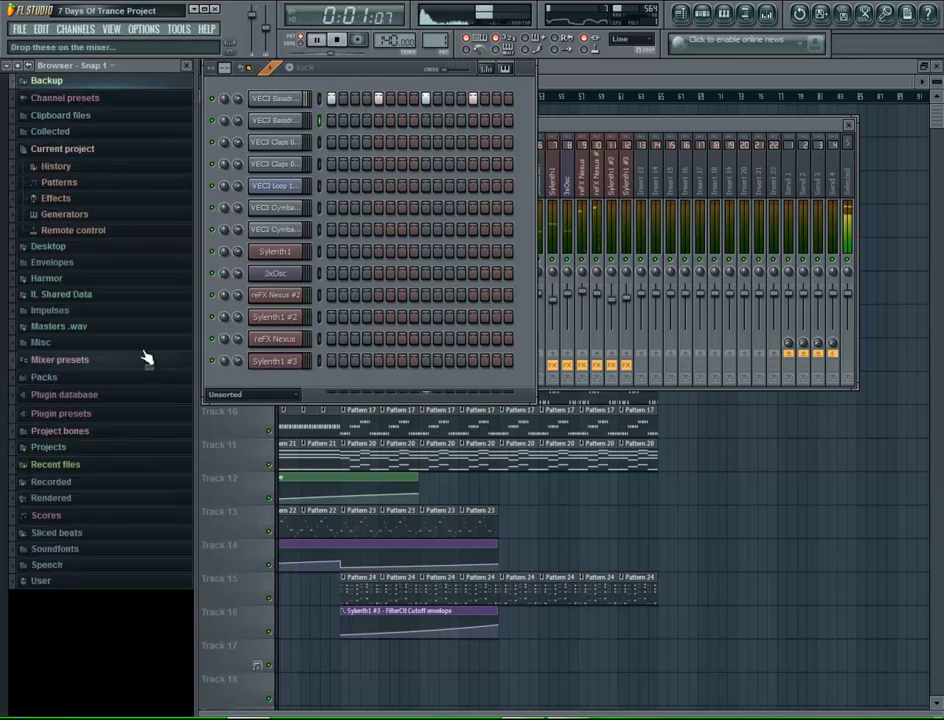
left_click(60, 148)
left_click(78, 298)
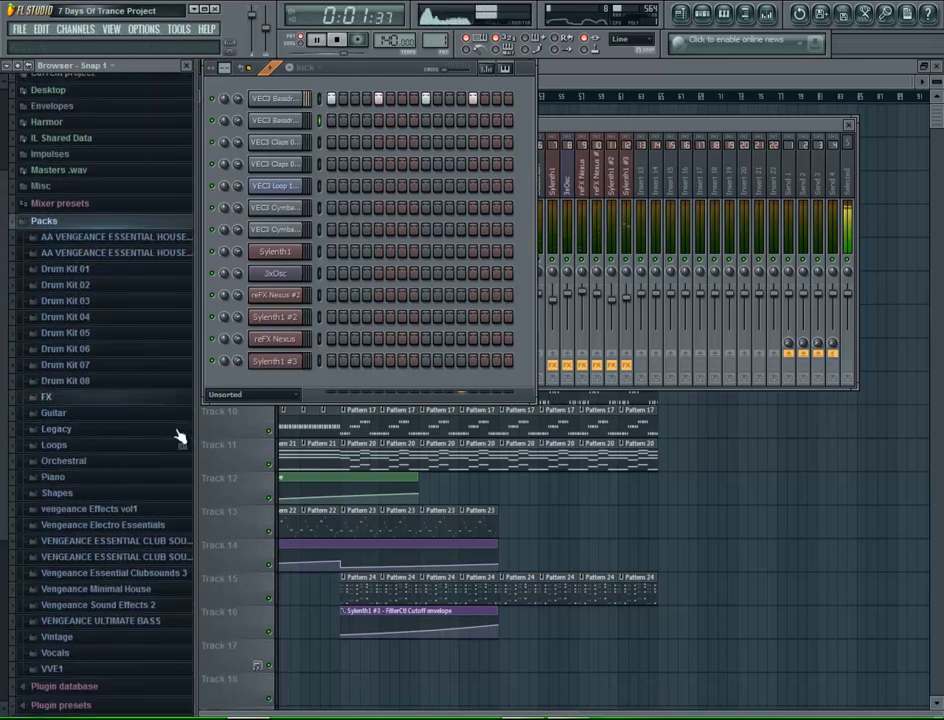
left_click(172, 568)
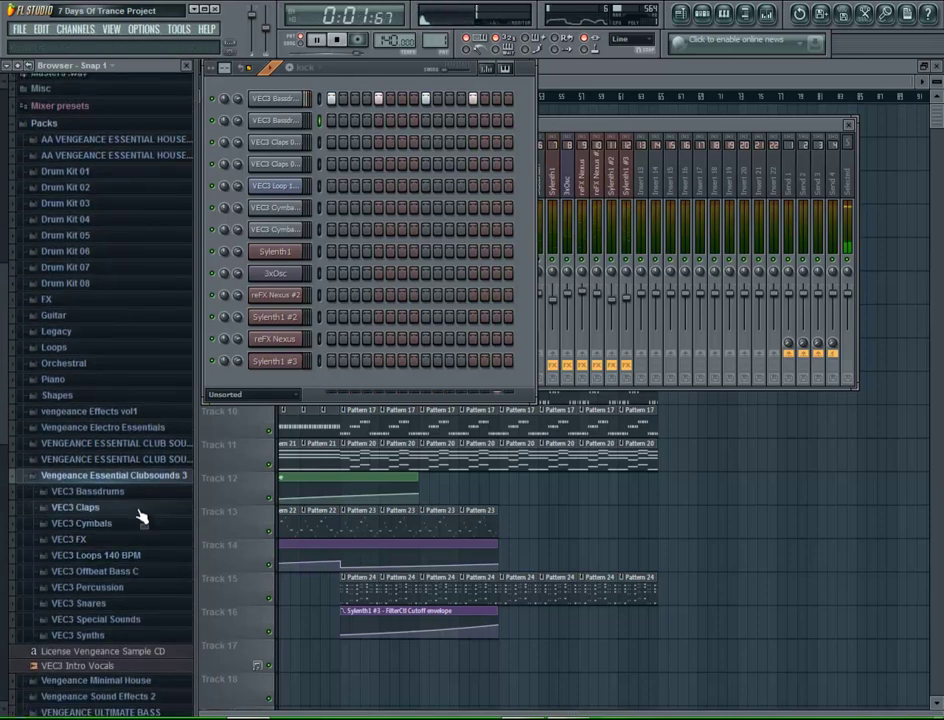
left_click(141, 496)
left_click(138, 587)
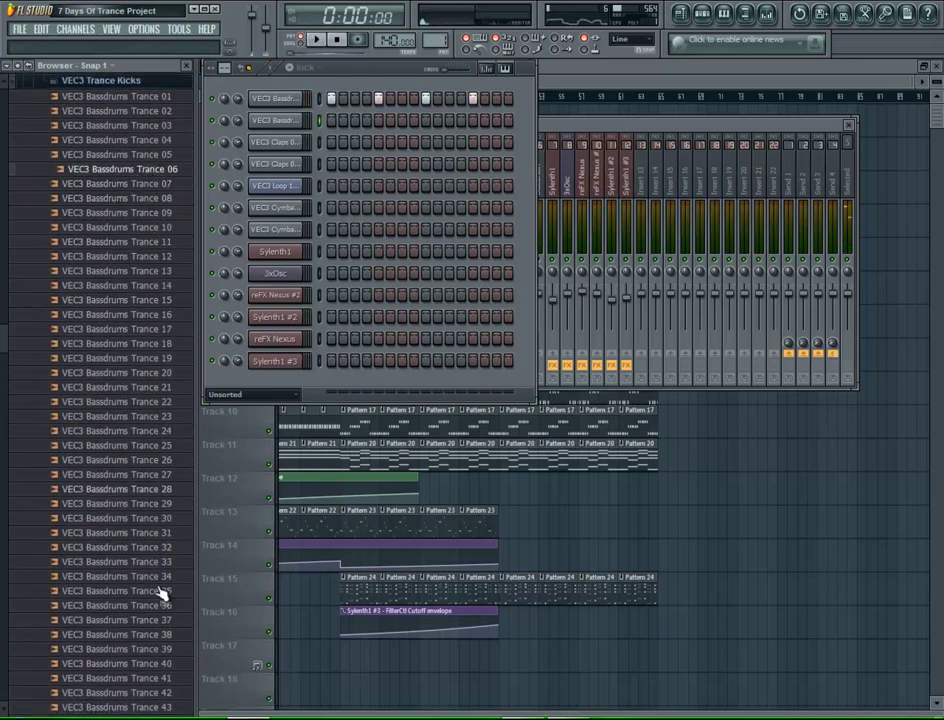
- Add VEC3 Bassdrums Trance 73 as a new channel in the kick pattern and fill its steps every four steps
scroll(160, 592, "down", 10)
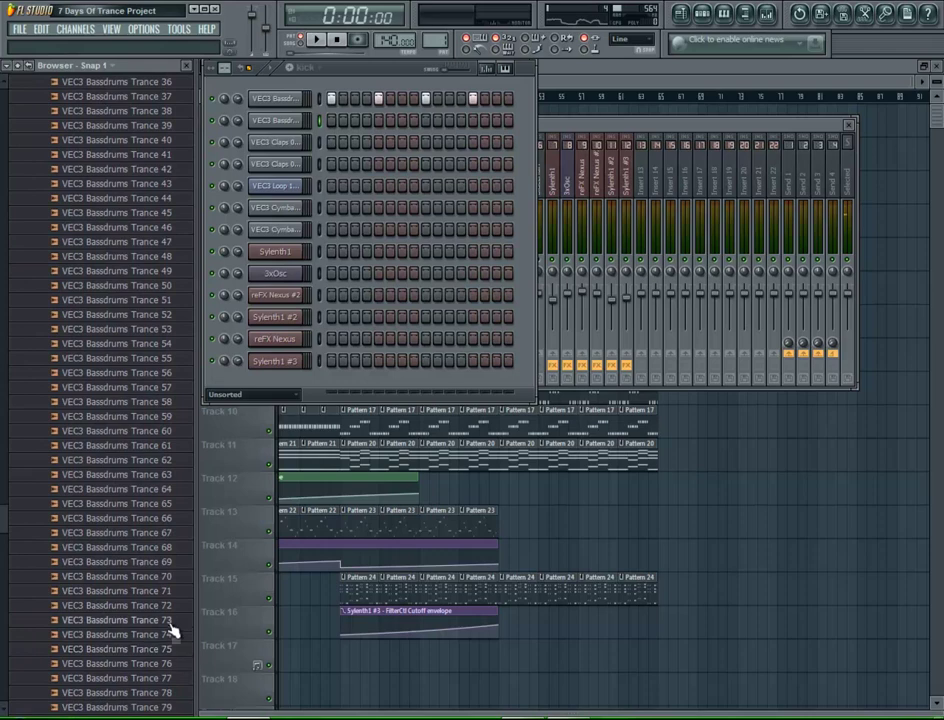
left_click_drag(233, 510, 280, 97)
right_click(303, 96)
left_click(330, 166)
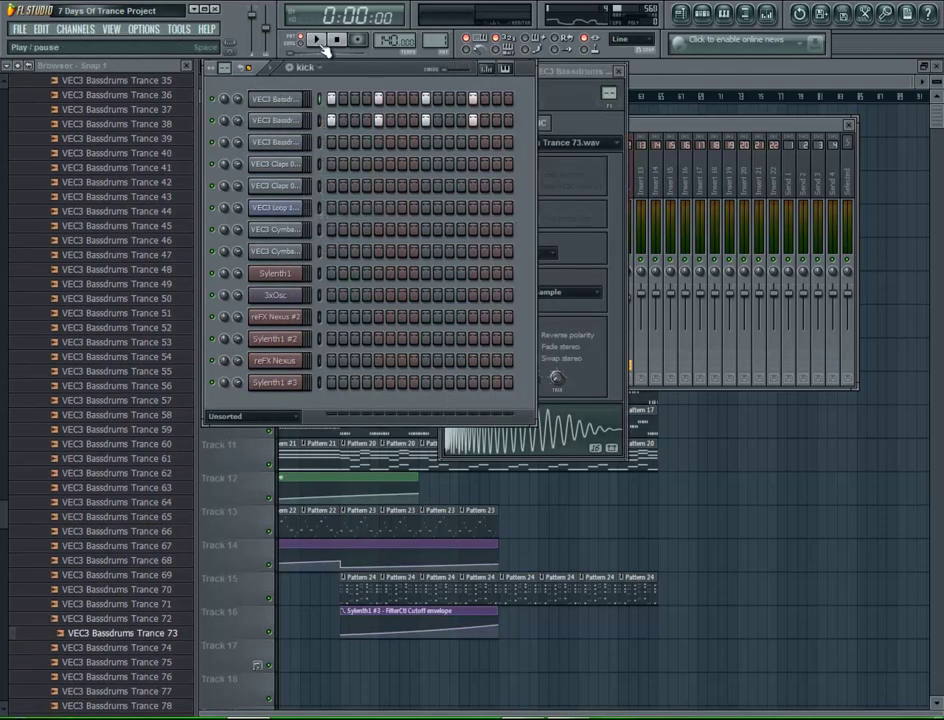
- Assign the VEC3 Bassdrums Trance 73 channel to mixer track 13 and give the track the channel's name
left_click(287, 101)
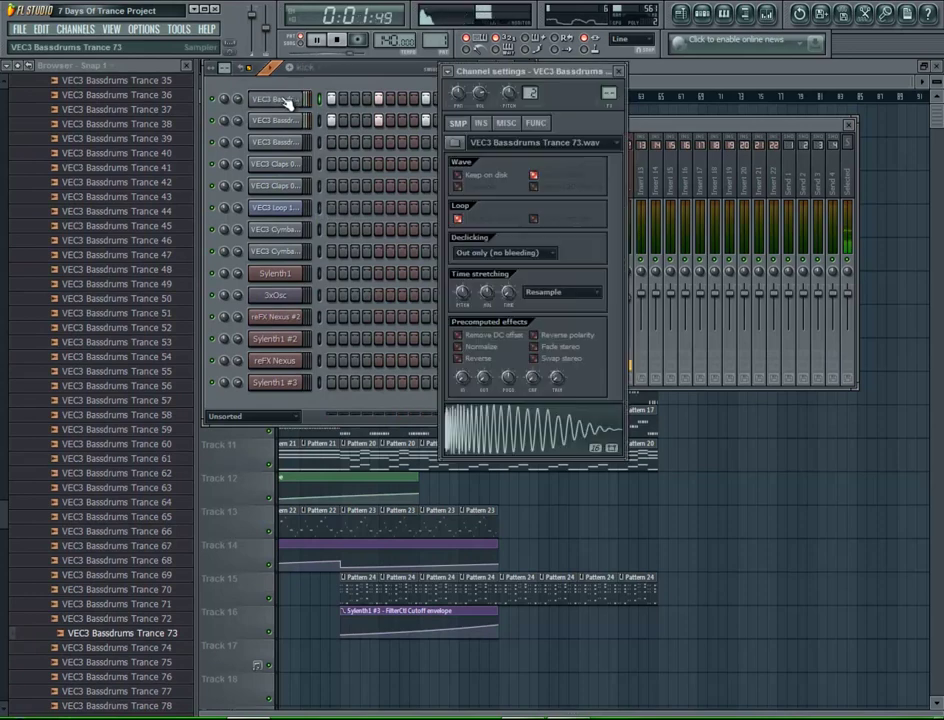
left_click(676, 133)
right_click(643, 128)
left_click(758, 186)
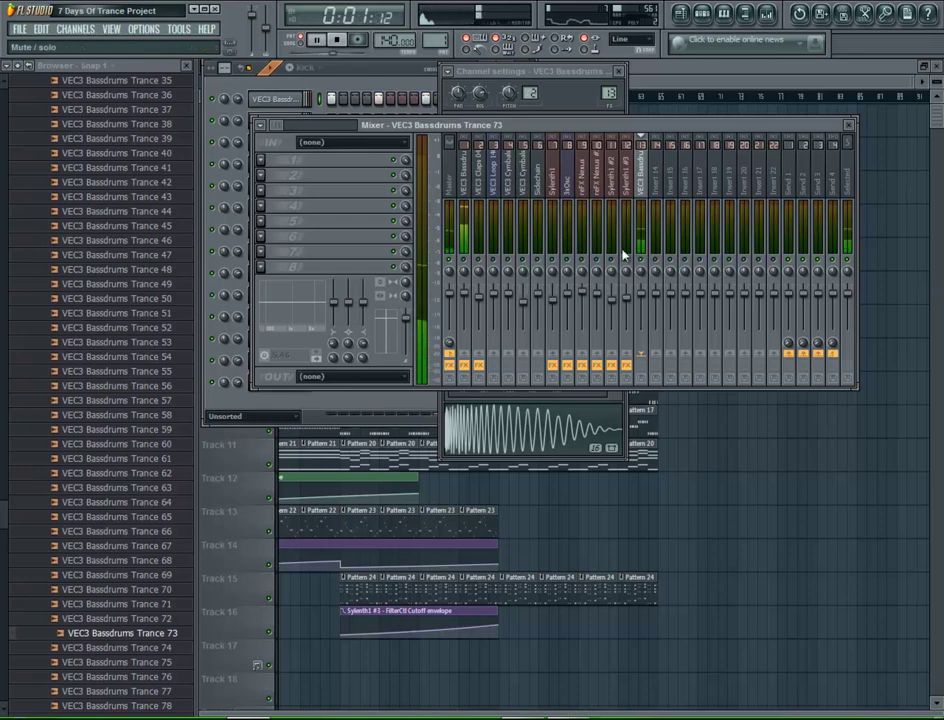
- Load Soundgoodizer in the first effect slot of the VEC3 Bassdrums Trance 73 mixer track and set it to mode B
left_click(279, 165)
mouse_move(262, 168)
left_click(508, 240)
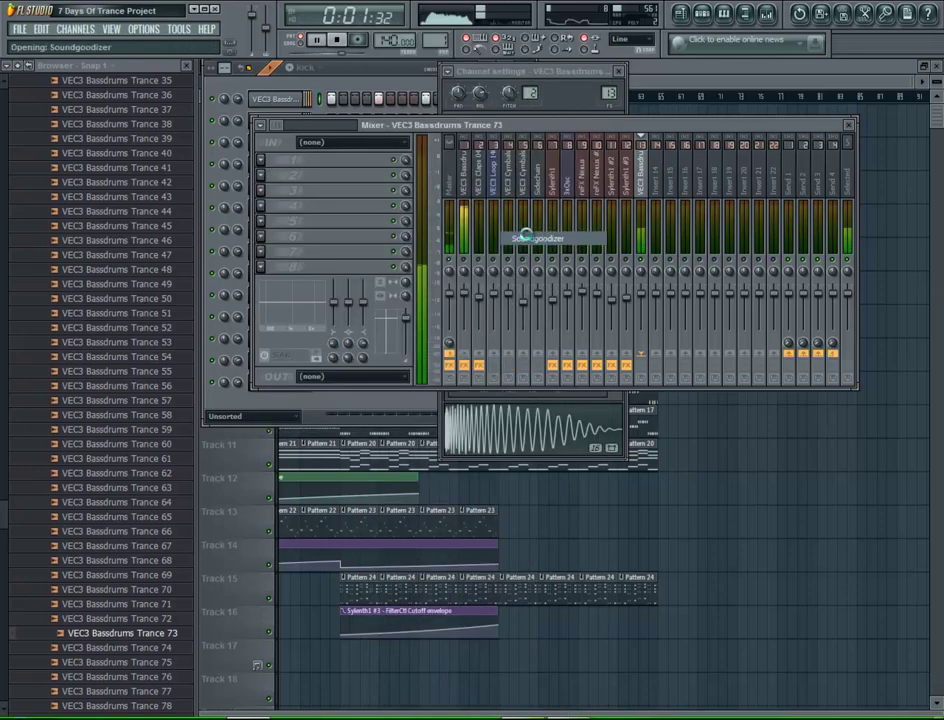
left_click(612, 407)
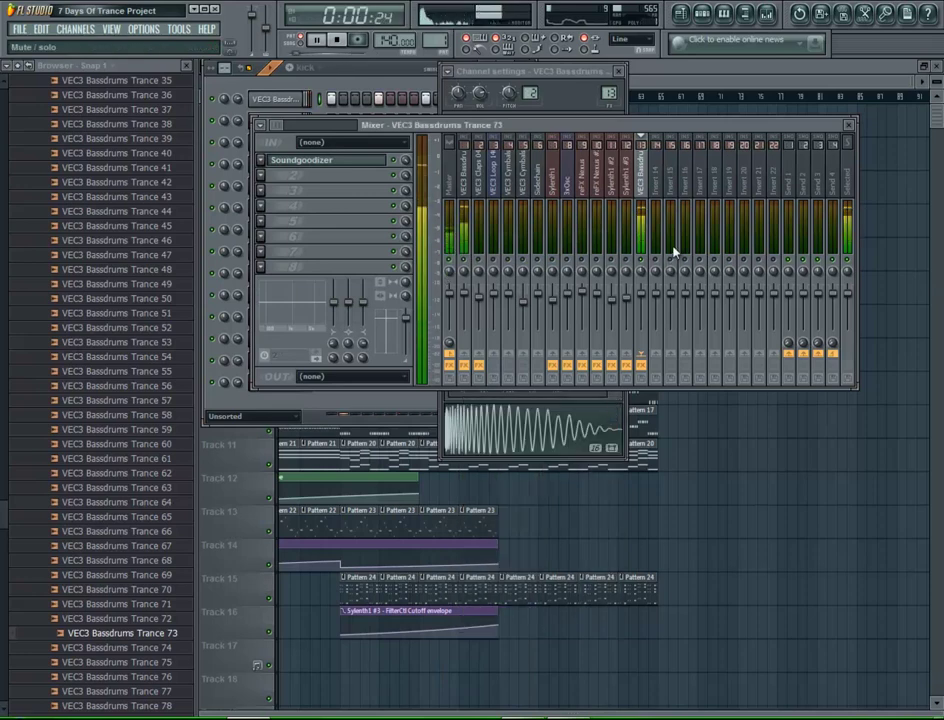
left_click(284, 165)
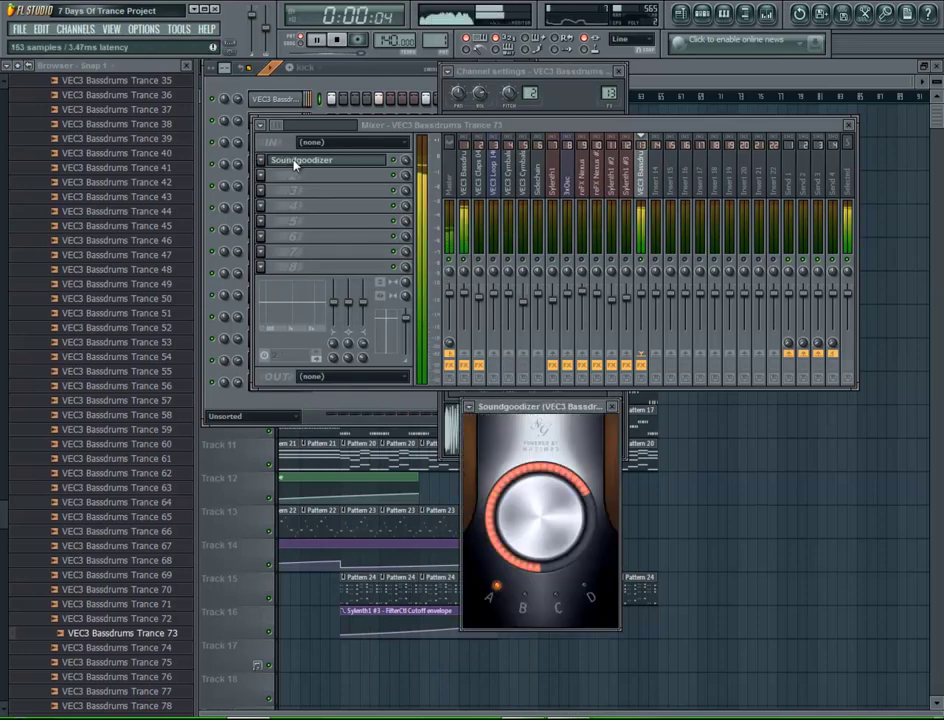
left_click(586, 588)
left_click(560, 600)
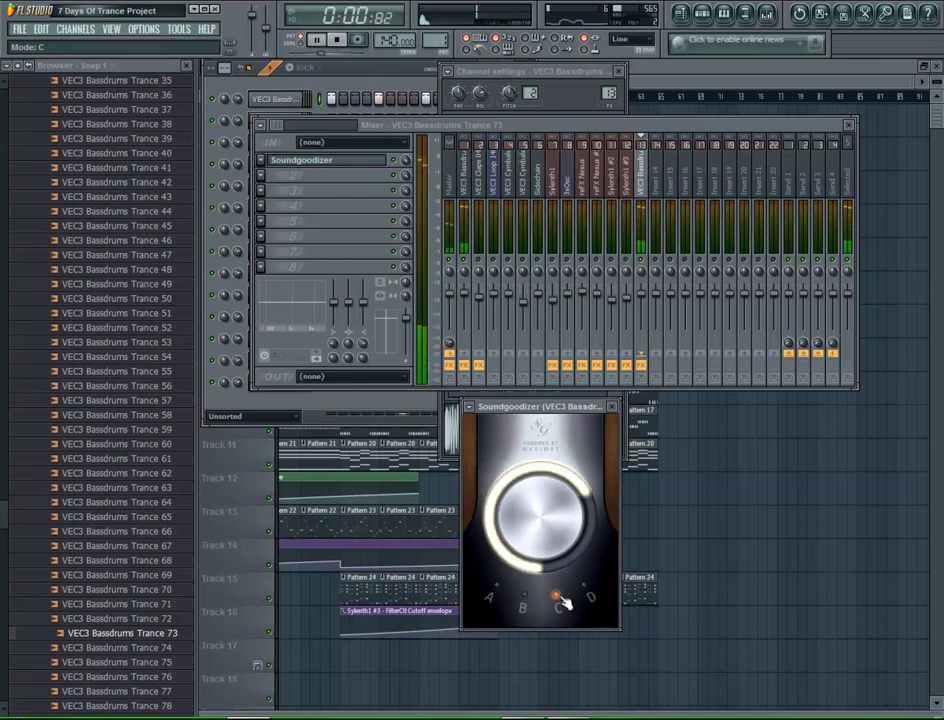
left_click(526, 598)
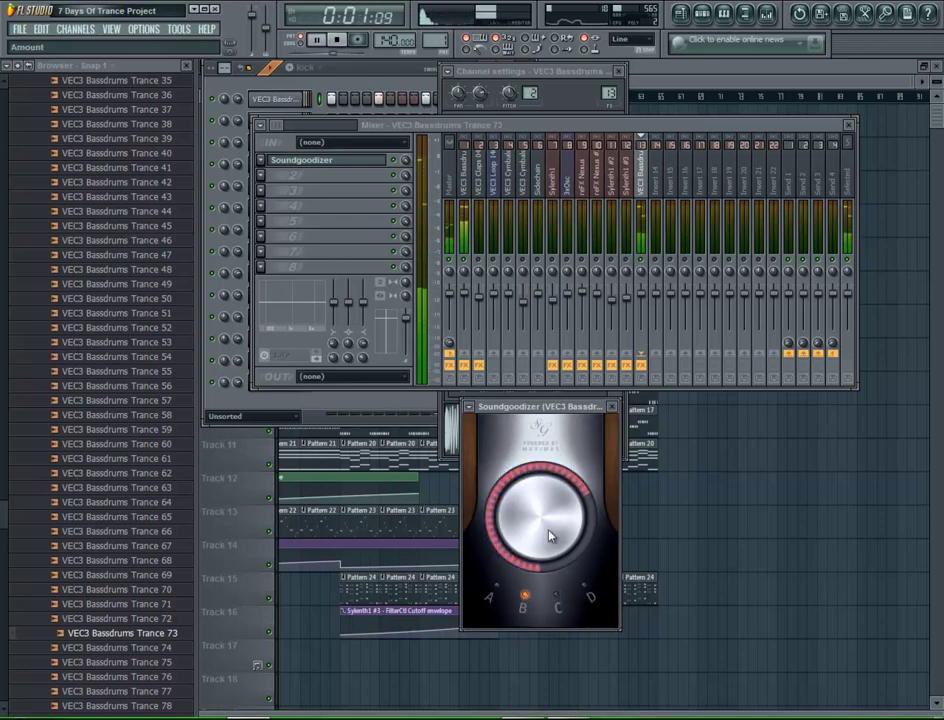
left_click(614, 408)
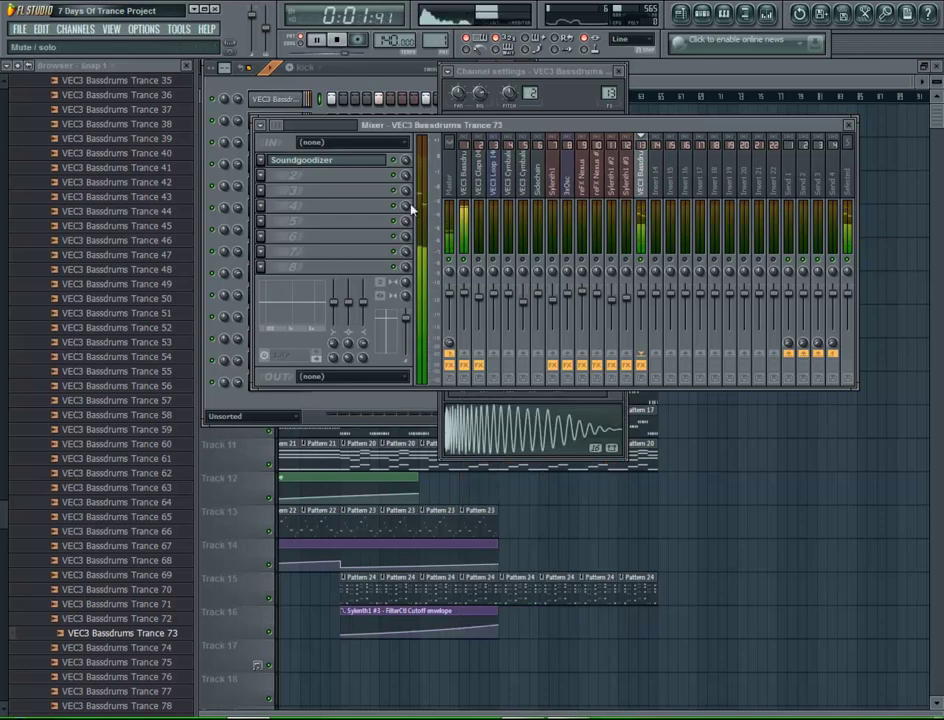
- Add Fruity Parametric EQ 2 in the second slot, boosting band 5 in the upper mids and band 1 slightly at about 689 Hz
left_click(262, 177)
mouse_move(285, 129)
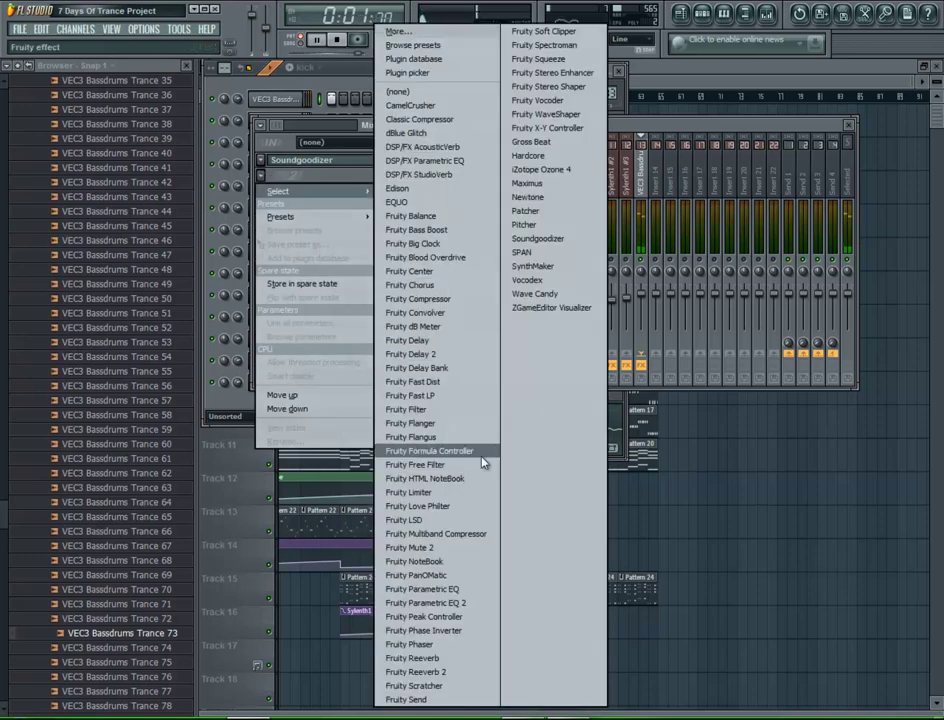
left_click(430, 600)
left_click_drag(326, 315, 400, 371)
left_click_drag(447, 313, 494, 286)
left_click_drag(413, 360, 441, 242)
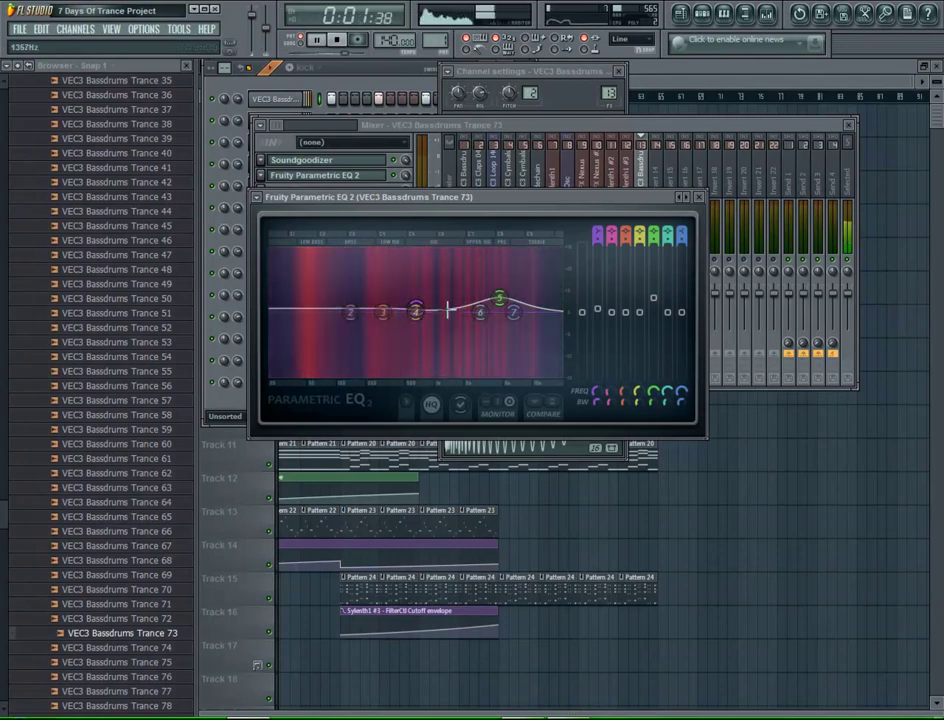
left_click_drag(503, 304, 494, 305)
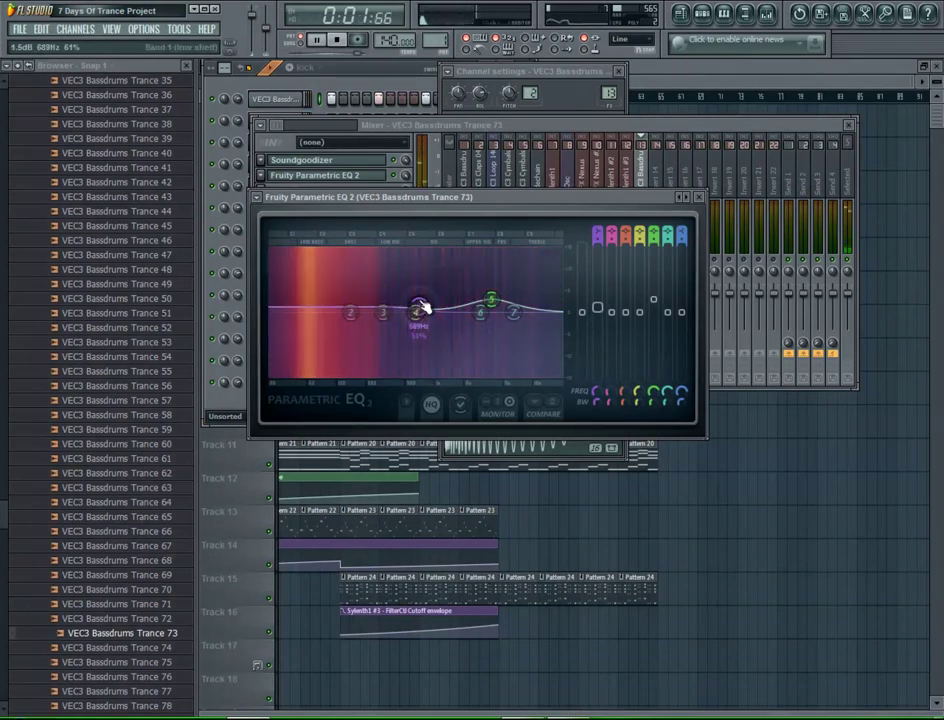
- Cut band 4 in the mids of the Trance 73 equalizer and lower band 2 at the lowest frequencies
mouse_move(423, 314)
left_mouse_down()
mouse_move(430, 340)
mouse_move(425, 334)
left_mouse_up()
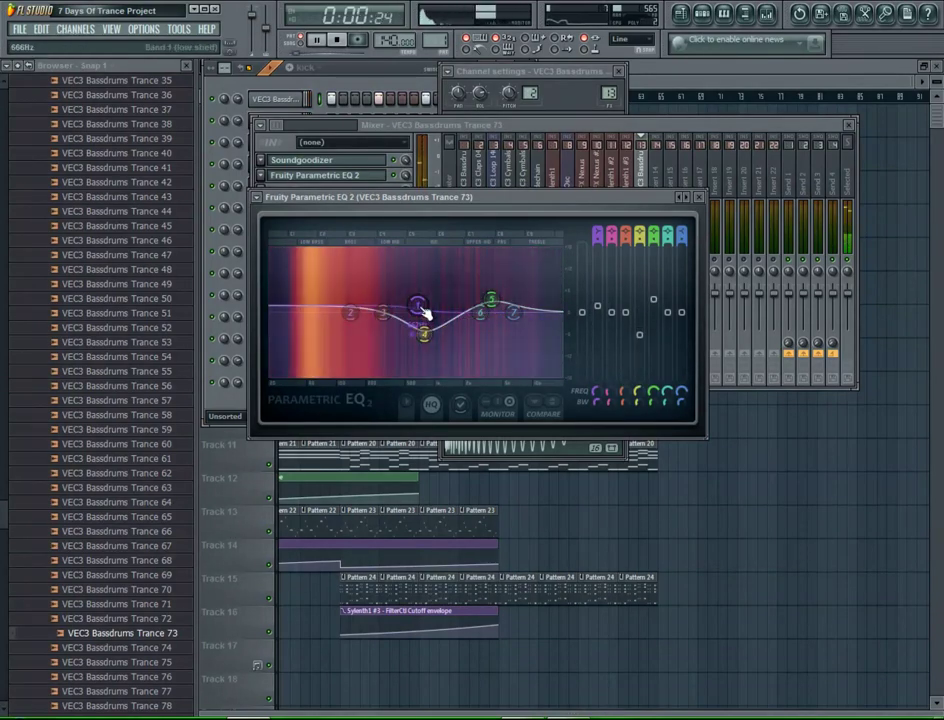
mouse_move(483, 313)
left_mouse_down()
mouse_move(476, 310)
mouse_move(494, 312)
left_mouse_up()
left_click_drag(431, 337, 434, 333)
left_click_drag(359, 317, 270, 352)
left_click(698, 199)
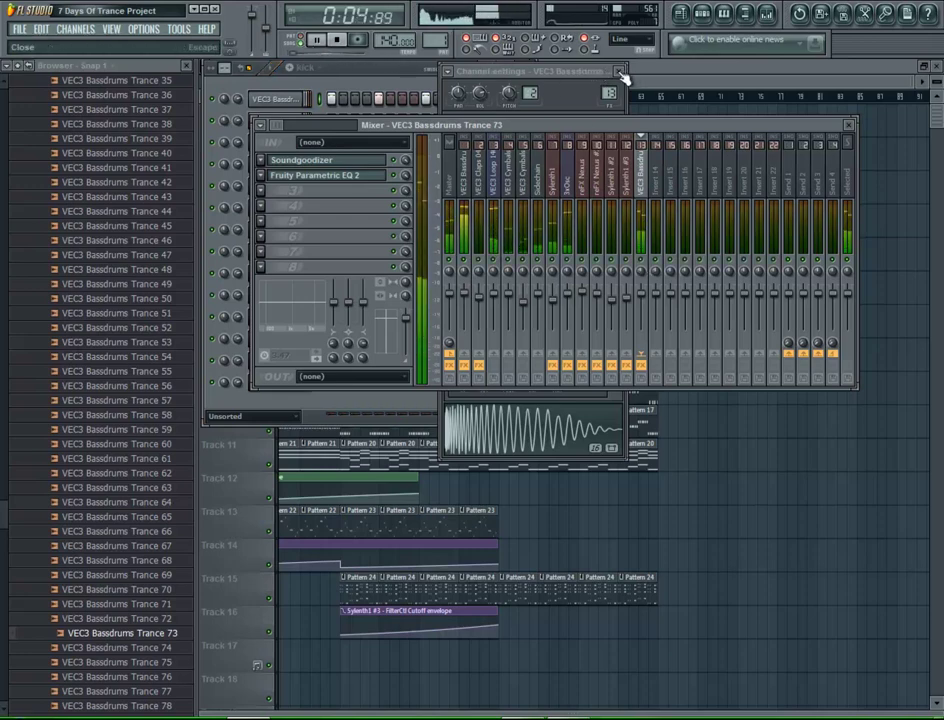
- Cut the low end of the VEC3 Bassdrums Trance 75 equalizer with band 1 and raise band 4 slightly above zero
left_click(470, 186)
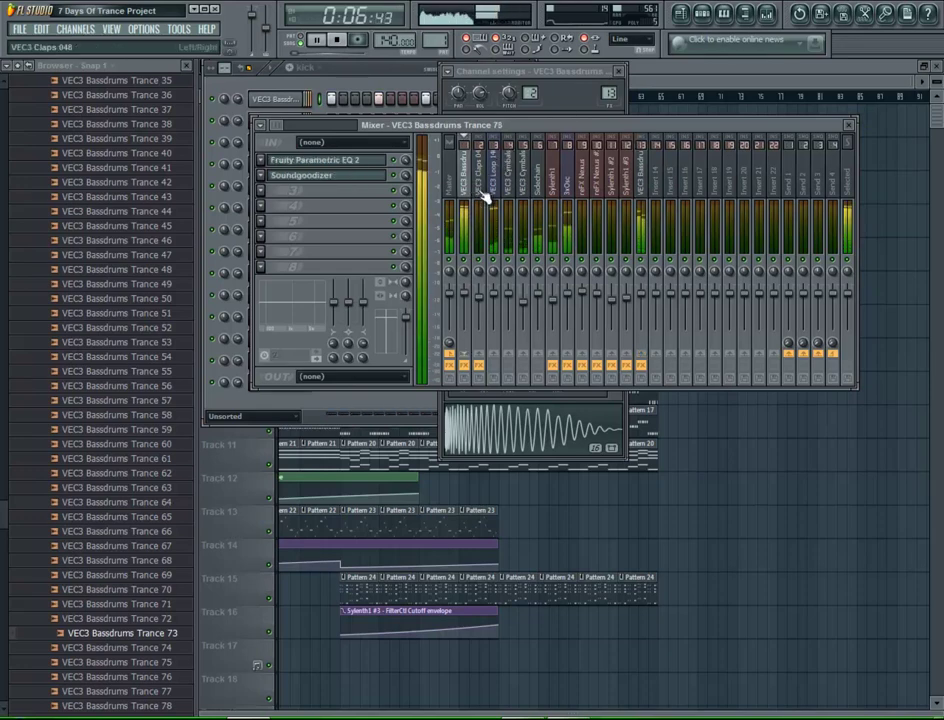
left_click(334, 157)
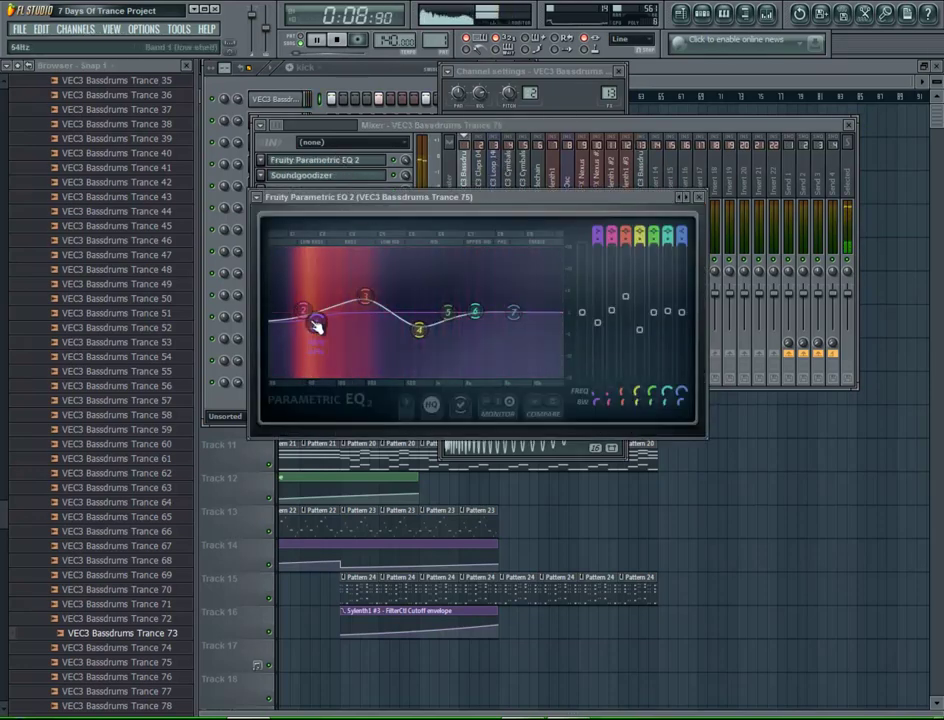
left_click_drag(316, 324, 398, 378)
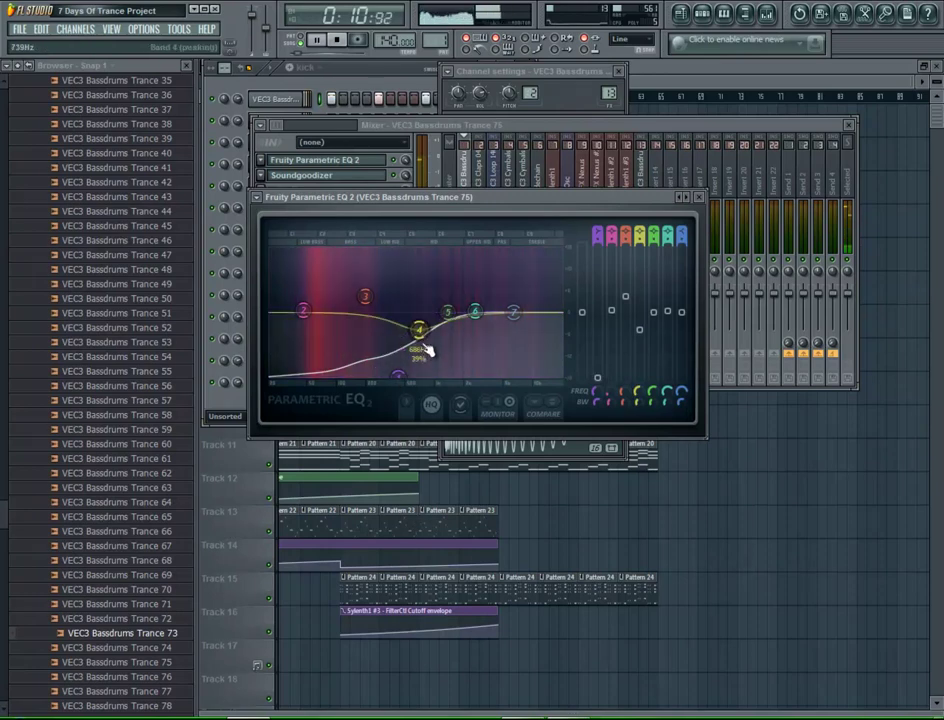
left_click_drag(430, 338, 427, 310)
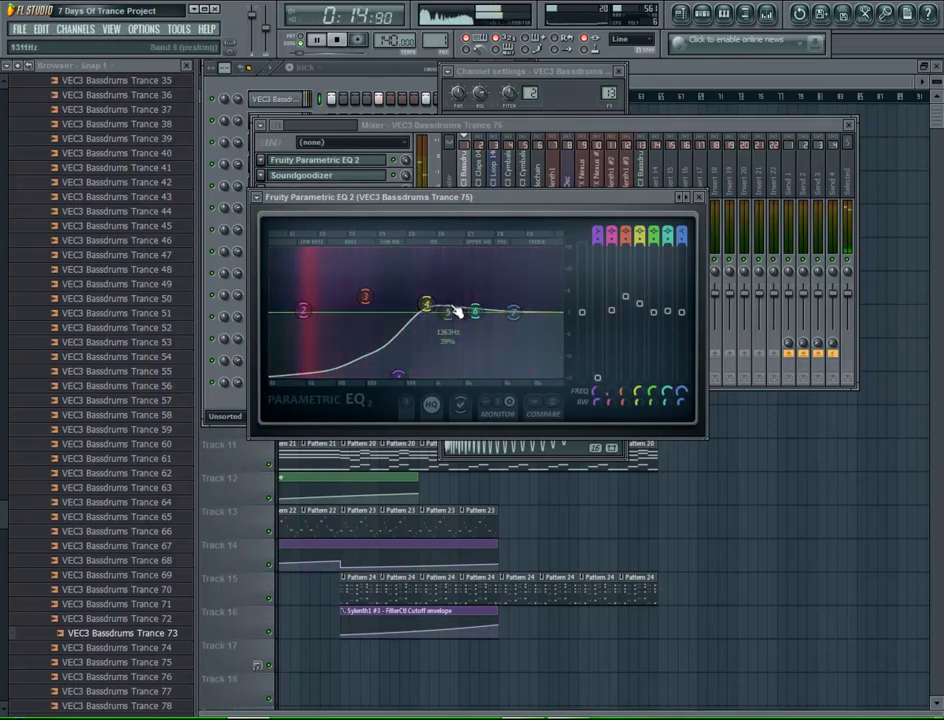
left_click(699, 198)
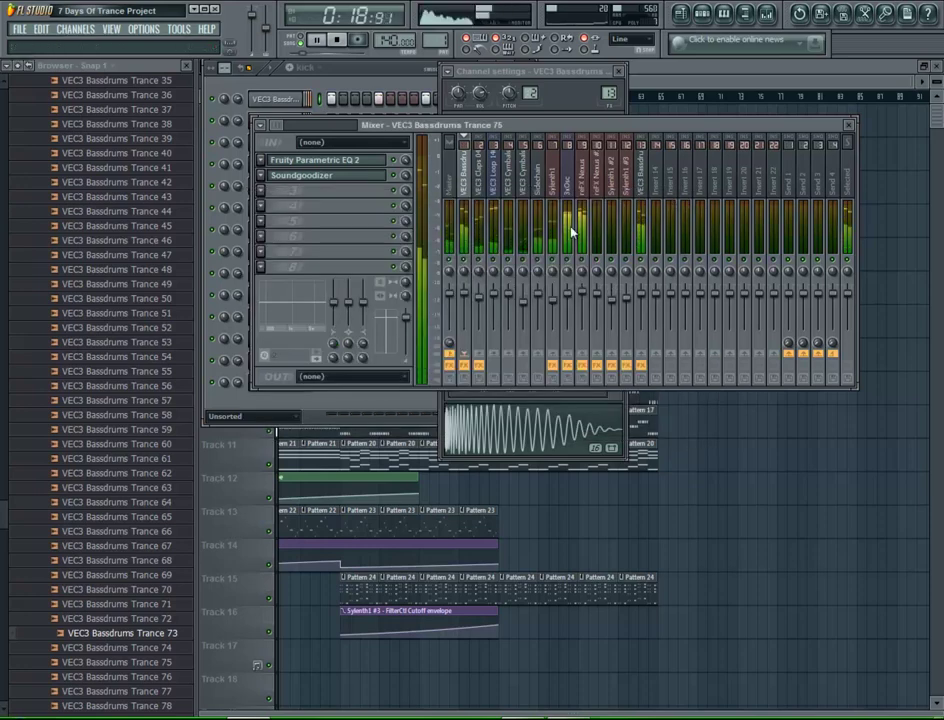
- Route the VEC3 Bassdrums Trance 73 mixer track to Insert 14
left_click(645, 185)
left_click(660, 353)
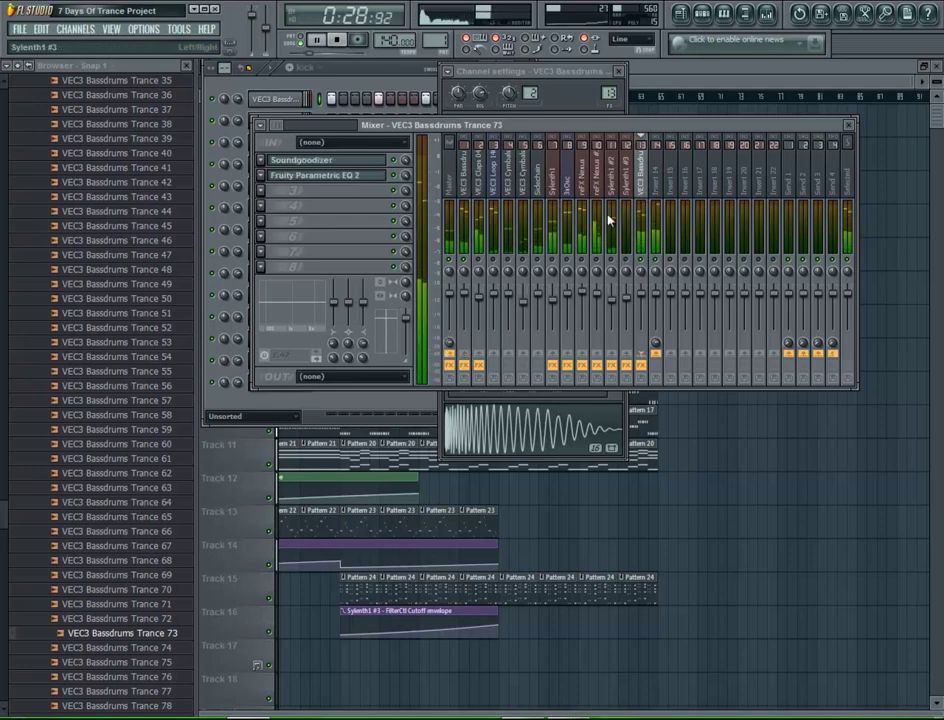
- Add Fruity Bass Boost in the first effect slot of Insert 14 and set its frequency to 100 Hz
left_click(658, 186)
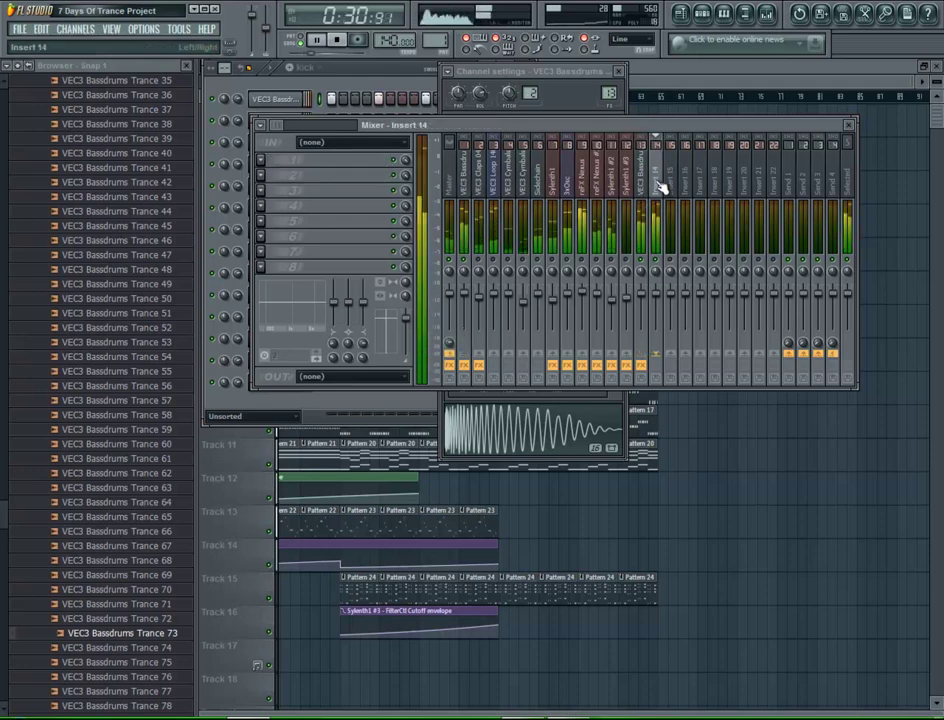
left_click(262, 161)
mouse_move(290, 176)
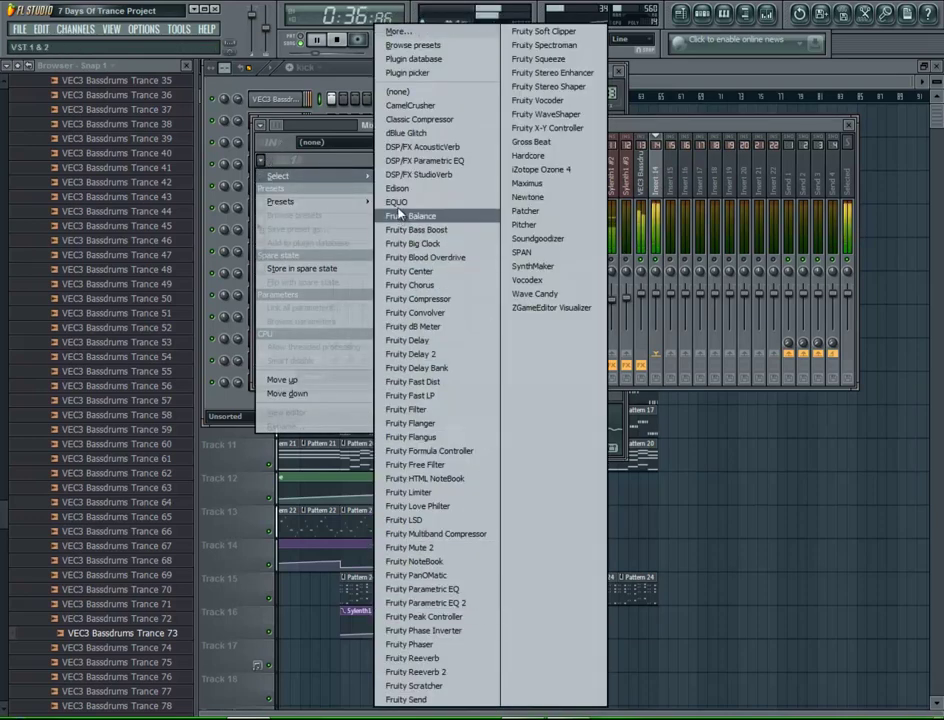
left_click(412, 229)
left_click_drag(245, 190, 254, 91)
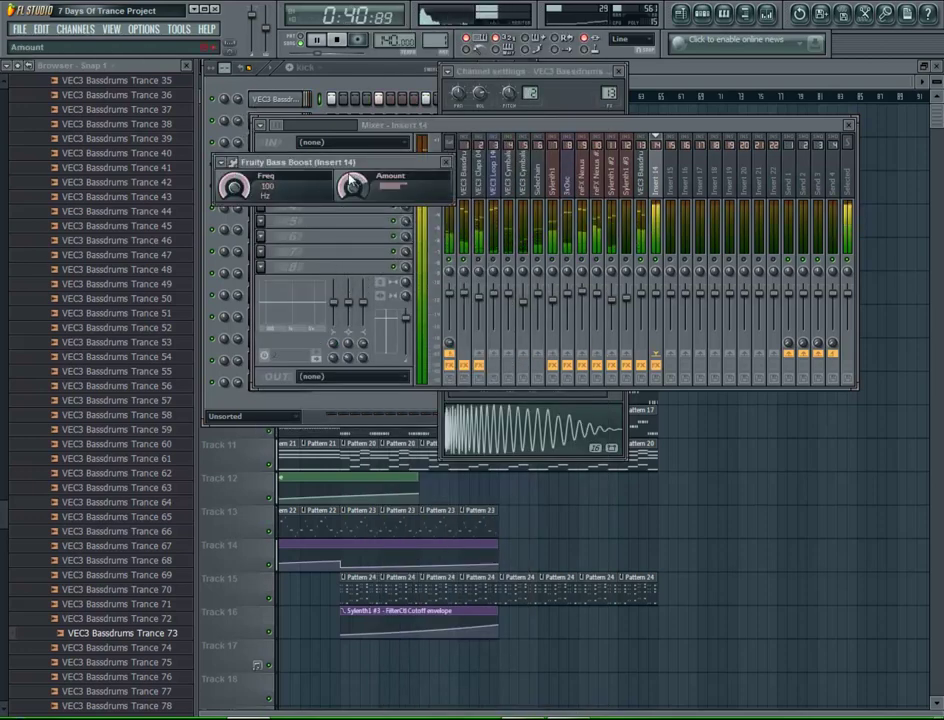
left_click(446, 164)
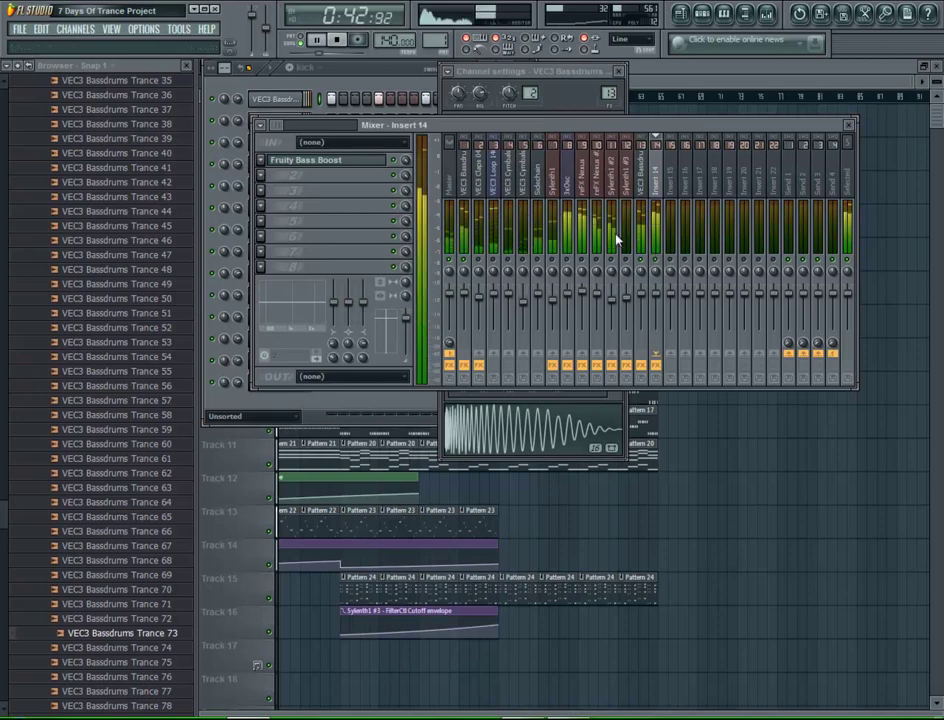
- Add CamelCrusher in the second effect slot of Insert 14 and set its tube distortion to 0%
left_click(263, 178)
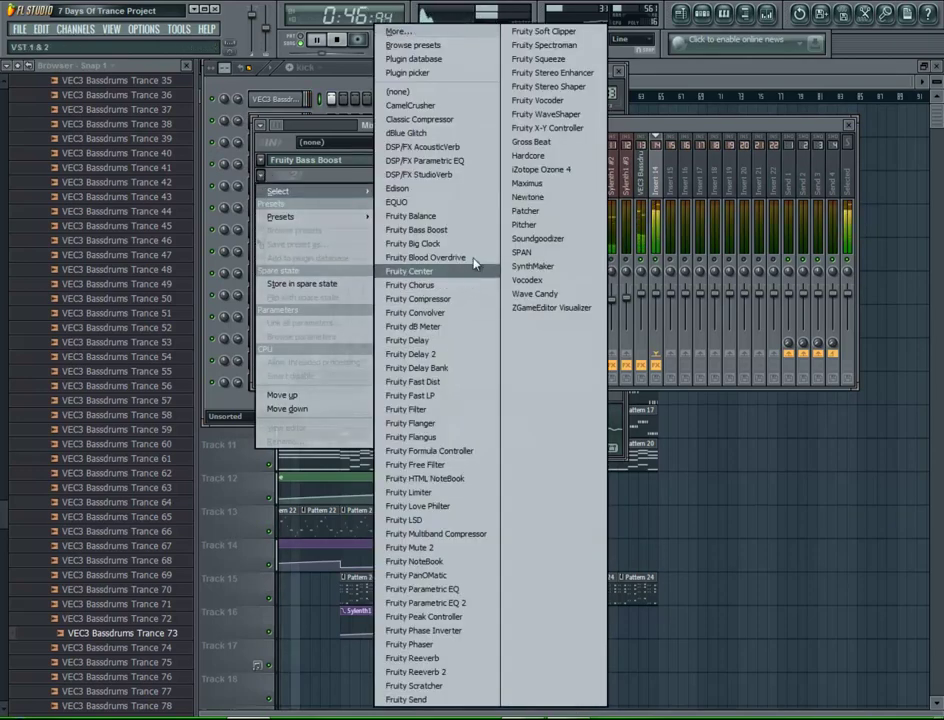
left_click(430, 105)
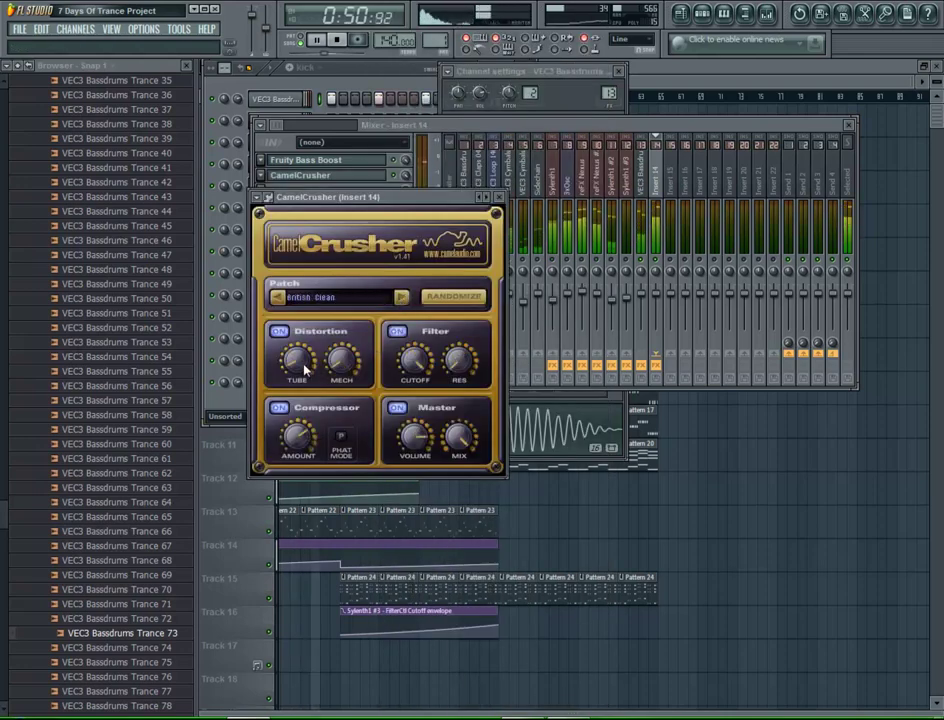
mouse_move(309, 372)
left_mouse_down()
mouse_move(320, 380)
mouse_move(301, 375)
left_mouse_up()
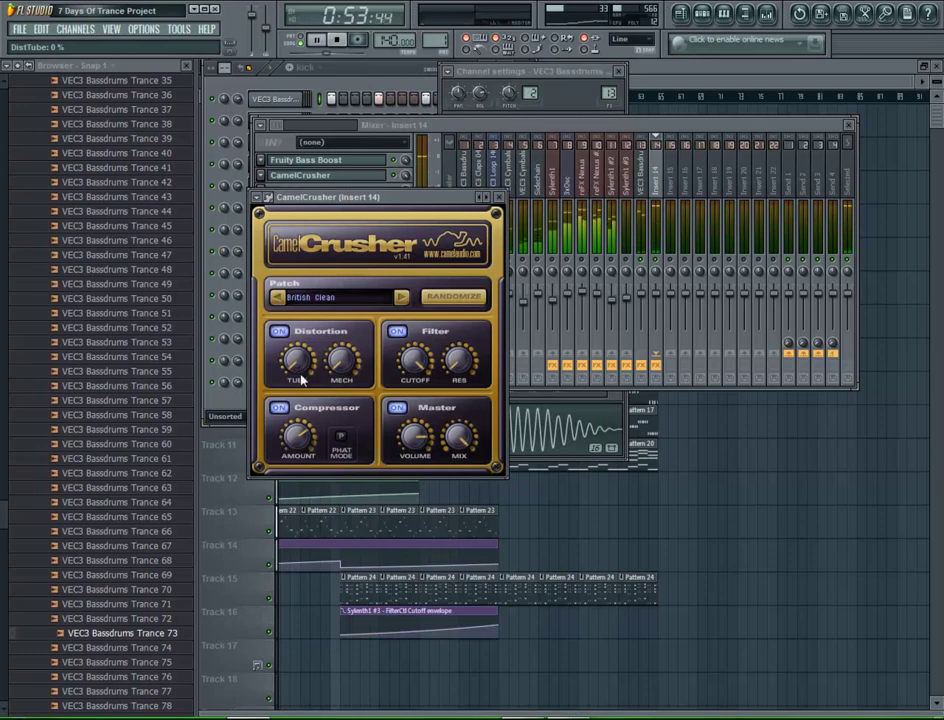
left_click(659, 262)
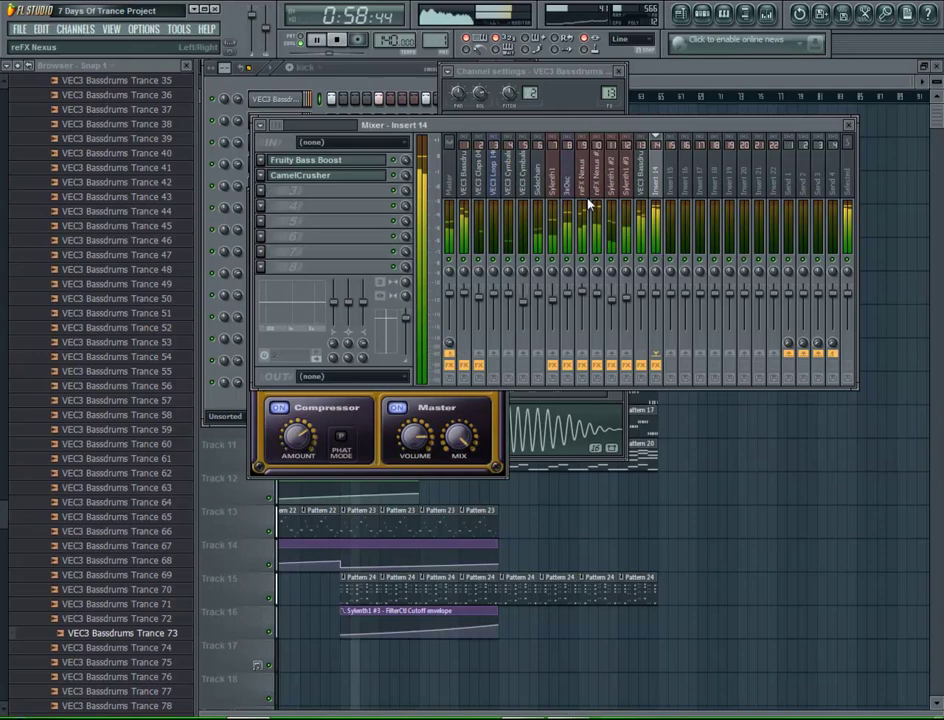
left_click(482, 413)
left_click(621, 249)
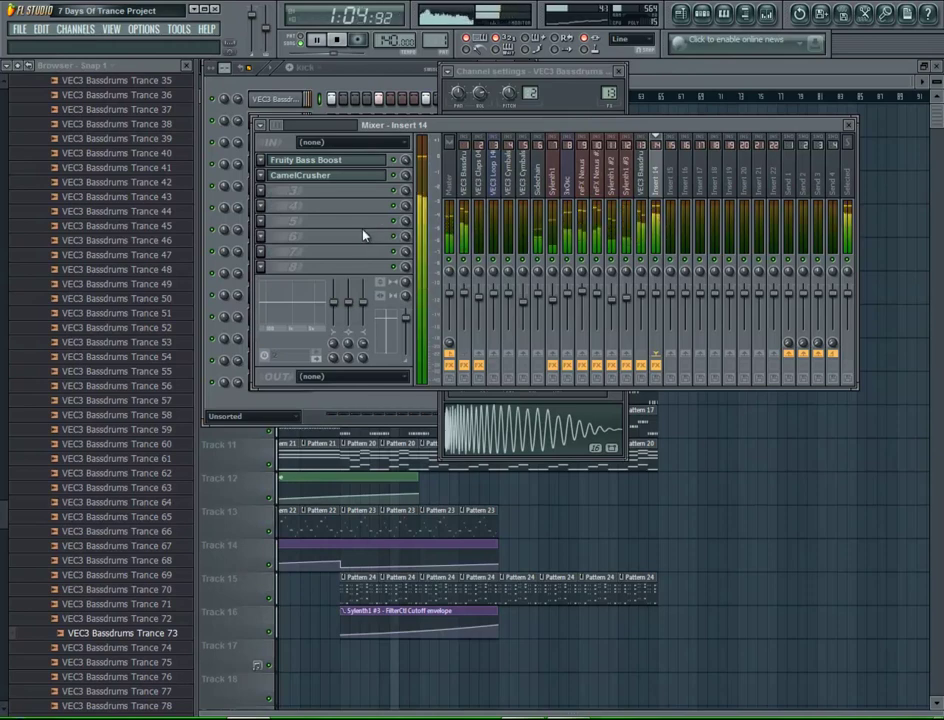
- Set CamelCrusher's compressor amount to -6 dB on Insert 14
left_click(316, 176)
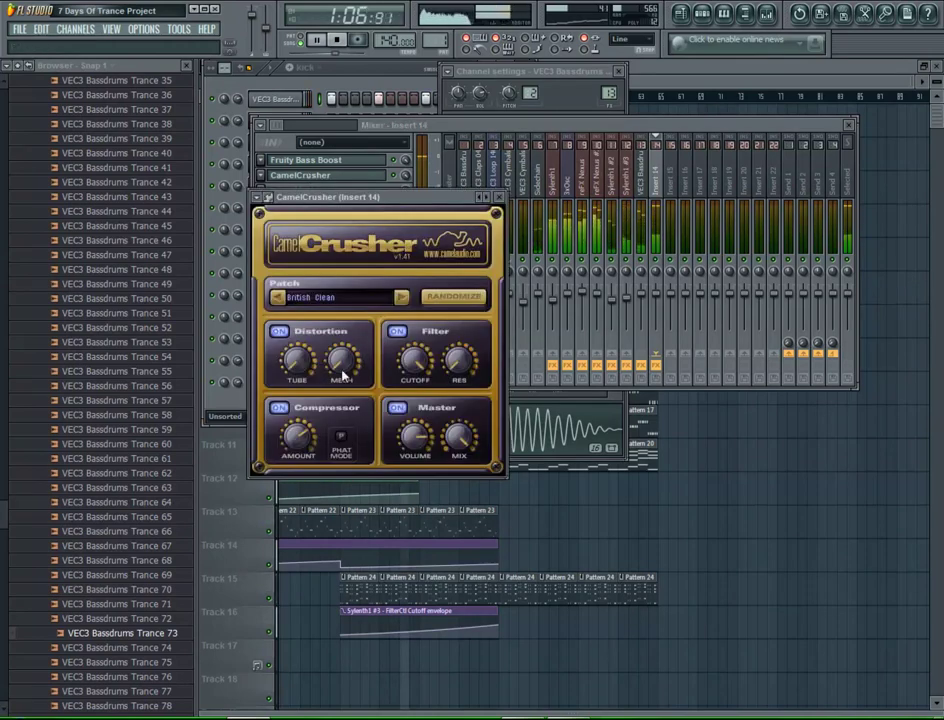
left_click_drag(318, 566, 318, 424)
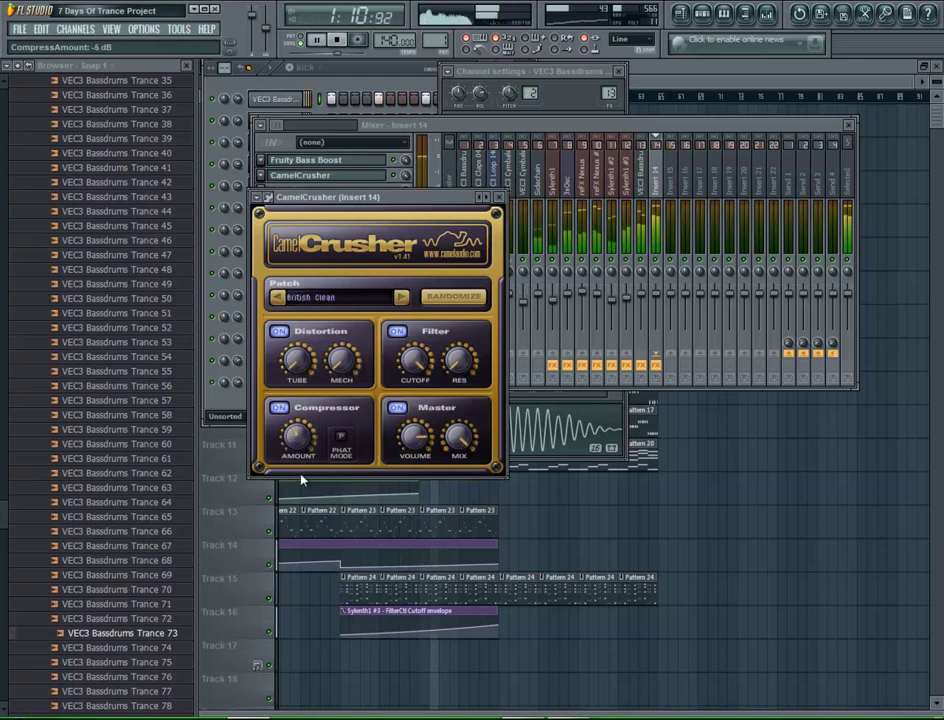
left_click(499, 197)
left_click(671, 354)
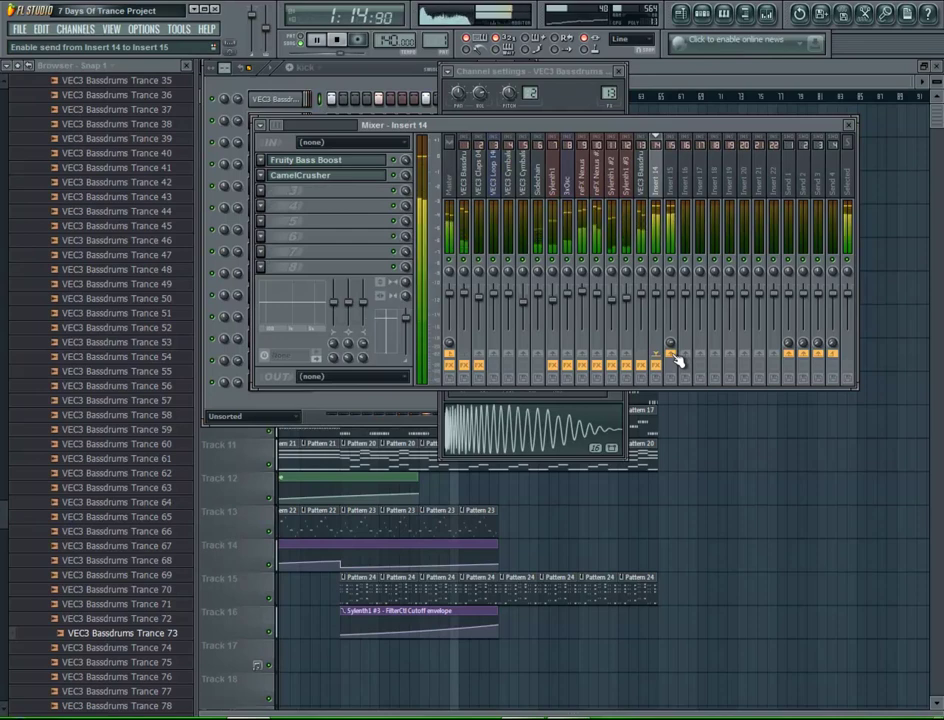
left_click(672, 355)
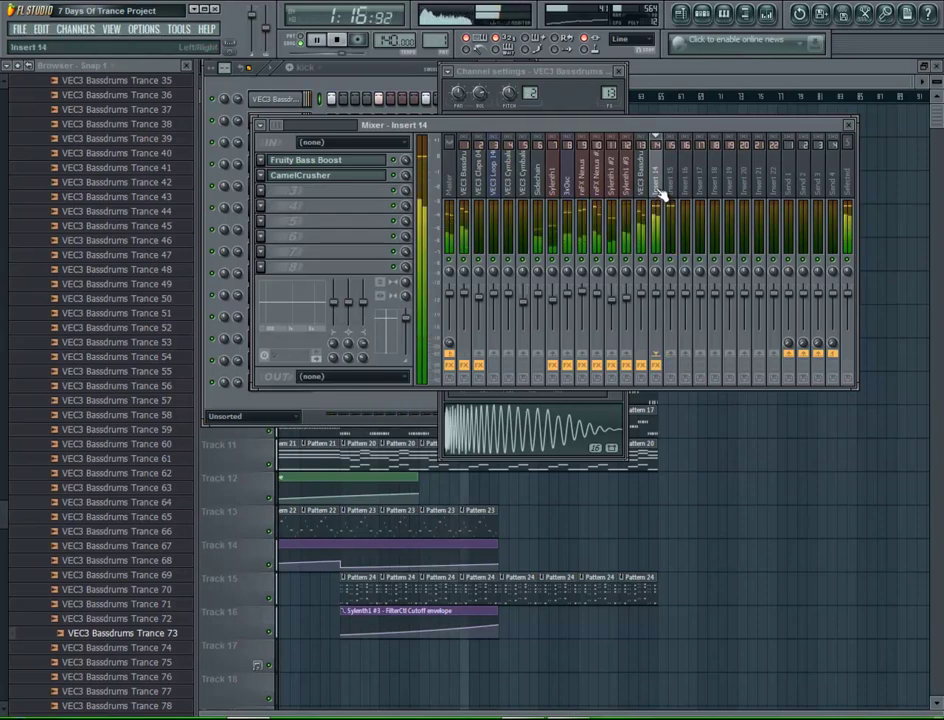
- Add Fruity Parametric EQ 2 in the third slot of Insert 14, adjust a band slightly and replay the song
left_click(261, 191)
mouse_move(290, 206)
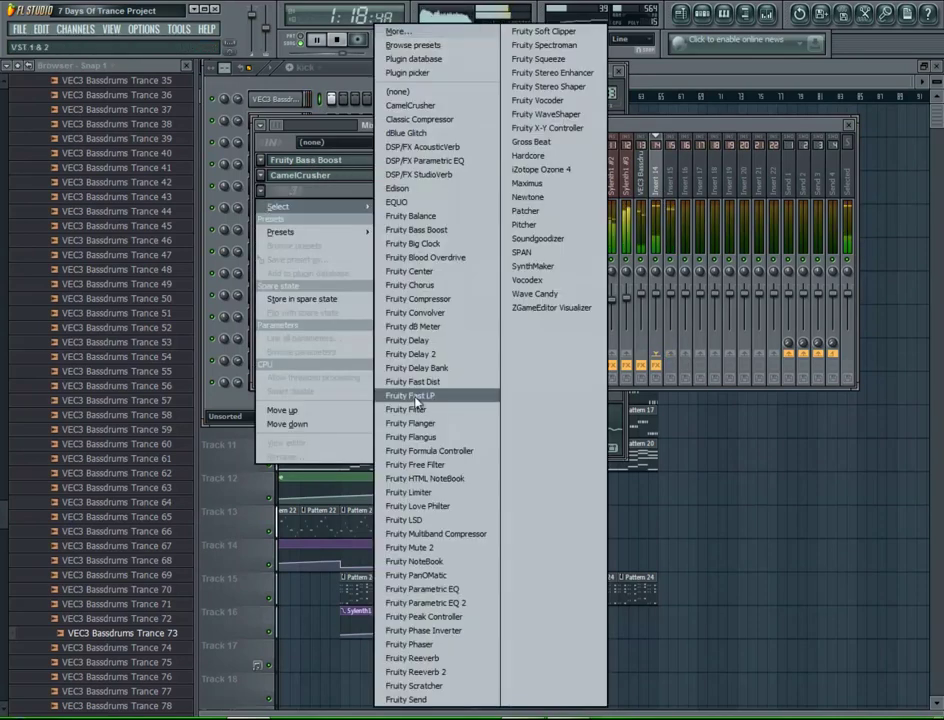
left_click(470, 602)
mouse_move(390, 348)
left_mouse_down()
mouse_move(413, 313)
mouse_move(407, 306)
mouse_move(407, 325)
mouse_move(384, 337)
mouse_move(395, 344)
left_mouse_up()
left_click(737, 232)
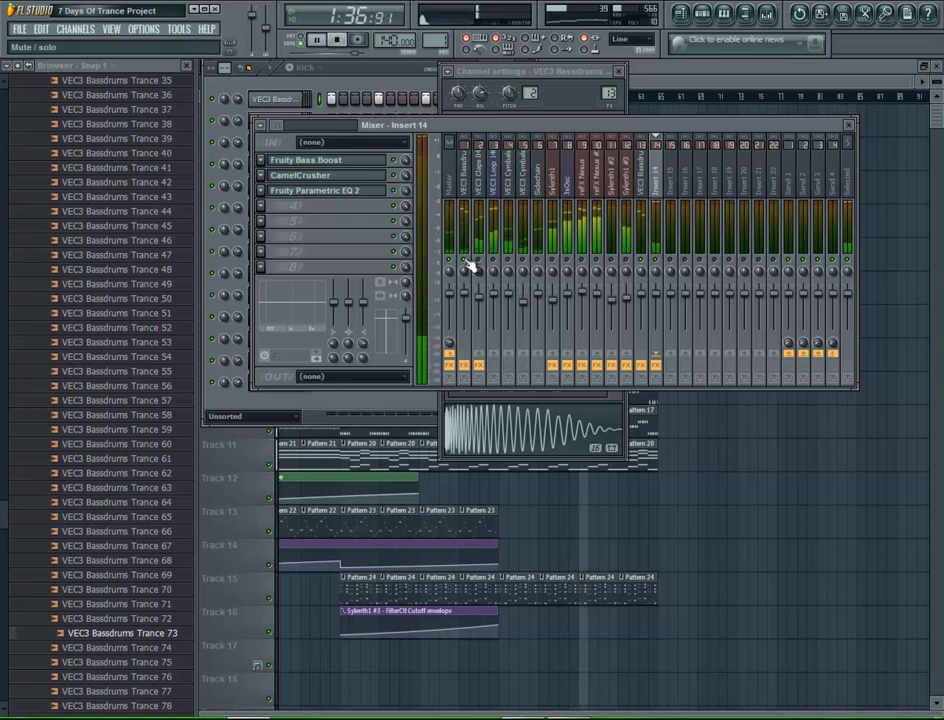
key("space")
key("space")
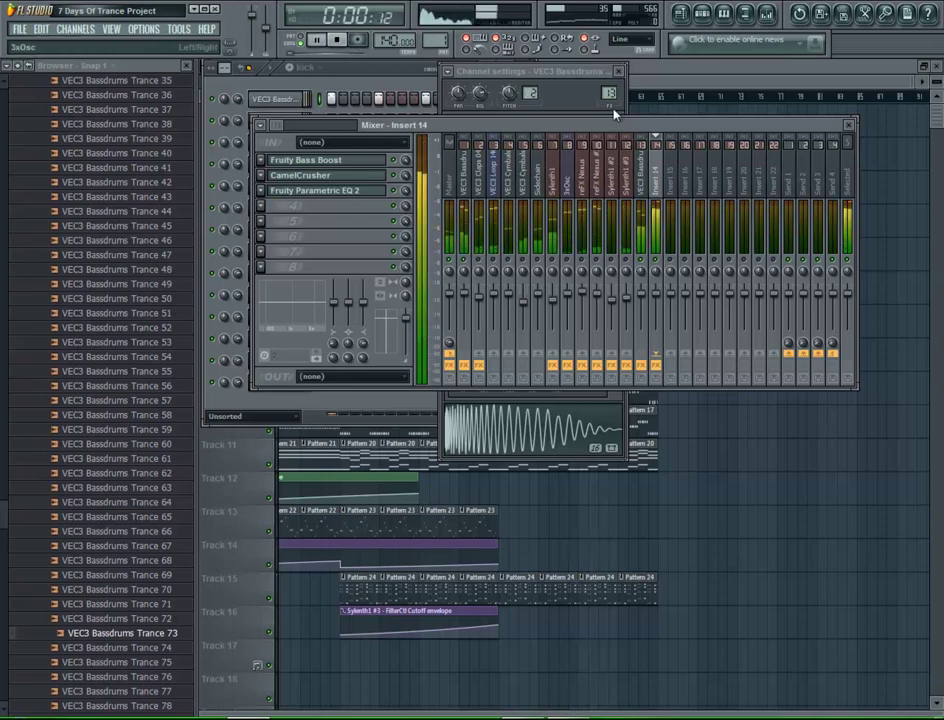
- Copy the kick #2 pattern's notes from the second bassdrum channel to the first and play the song from bar 57
left_click(696, 67)
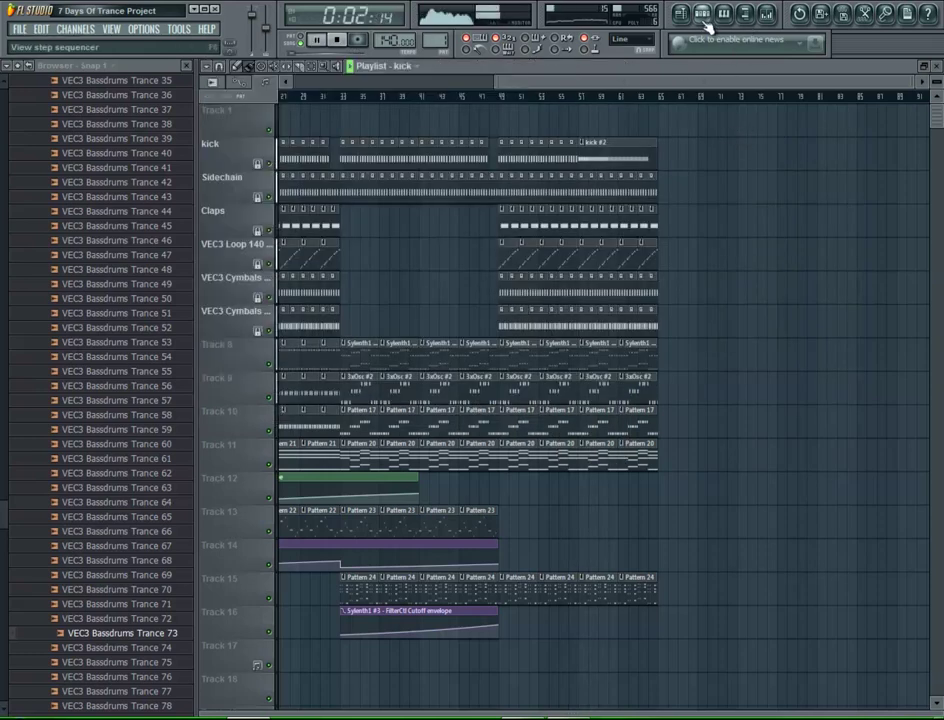
double_click(598, 145)
left_click(720, 14)
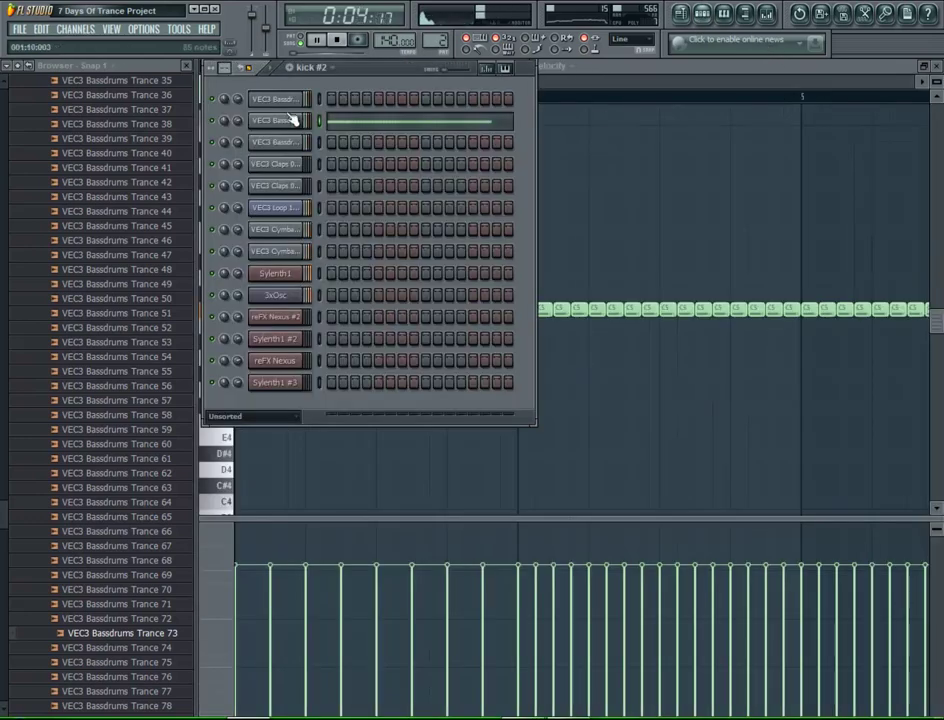
left_click(320, 99)
key("ctrl+v")
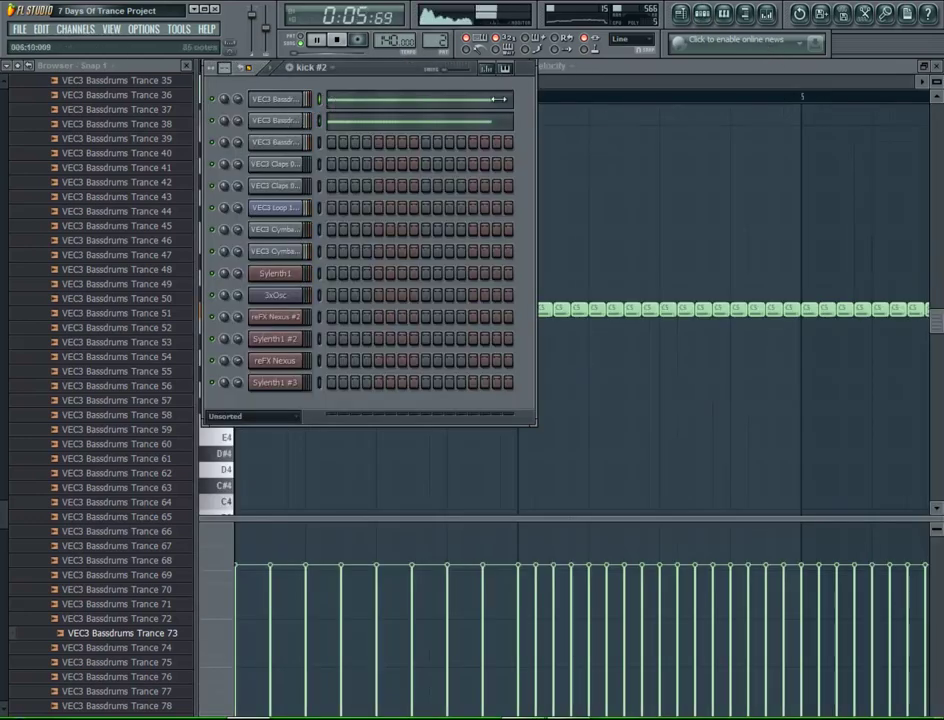
left_click(679, 18)
left_click(503, 97)
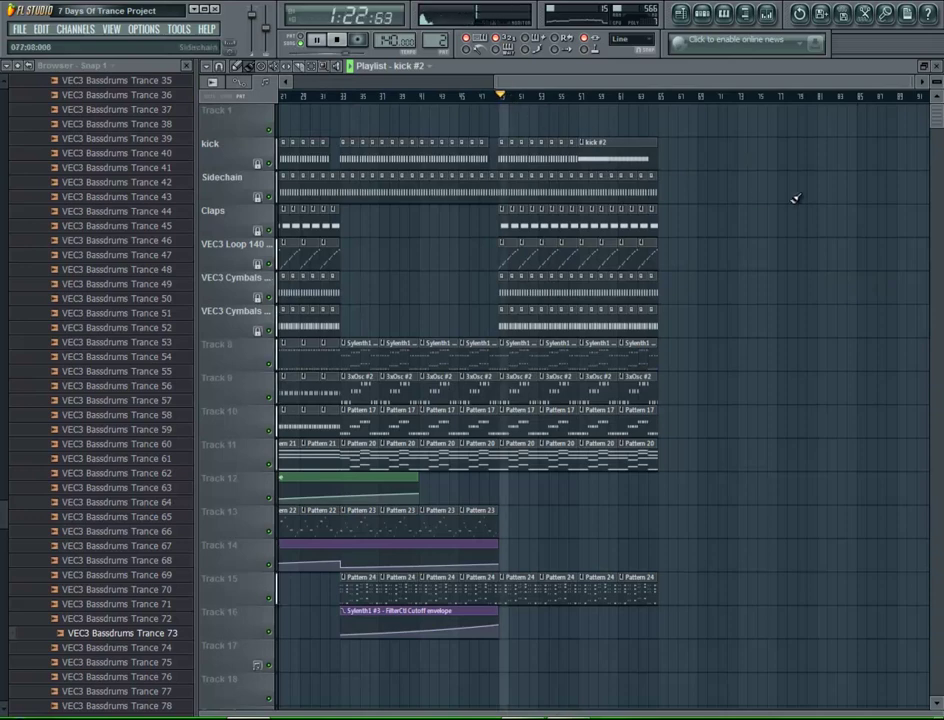
left_click(583, 97)
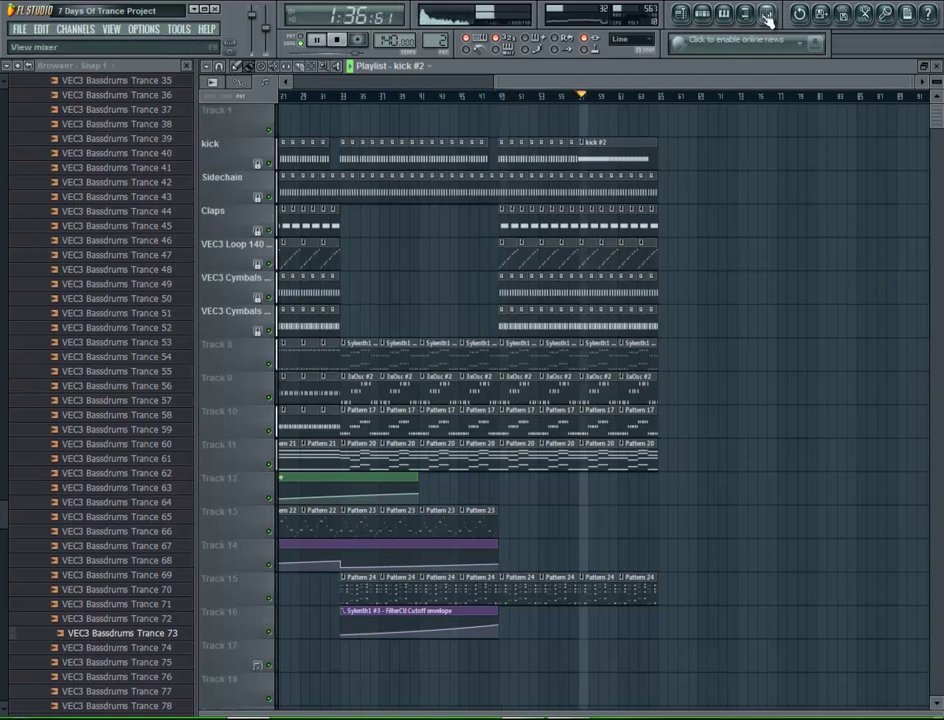
- Create an automation clip for the cutoff frequency of the Fruity Filter on the Master track
left_click(767, 18)
left_click(630, 124)
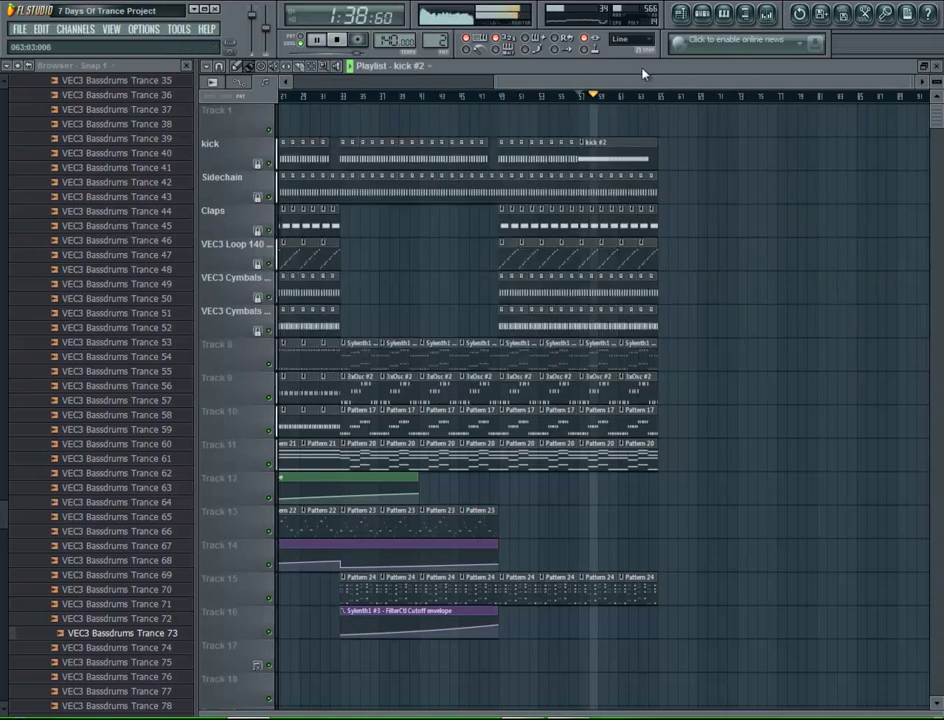
left_click(767, 18)
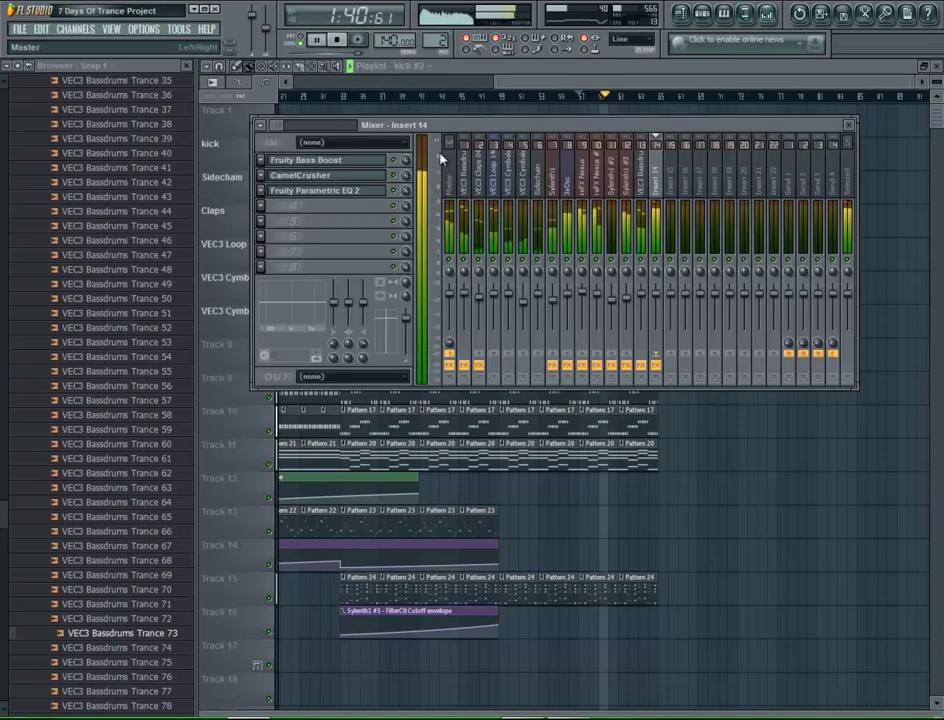
left_click(425, 190)
left_click(295, 172)
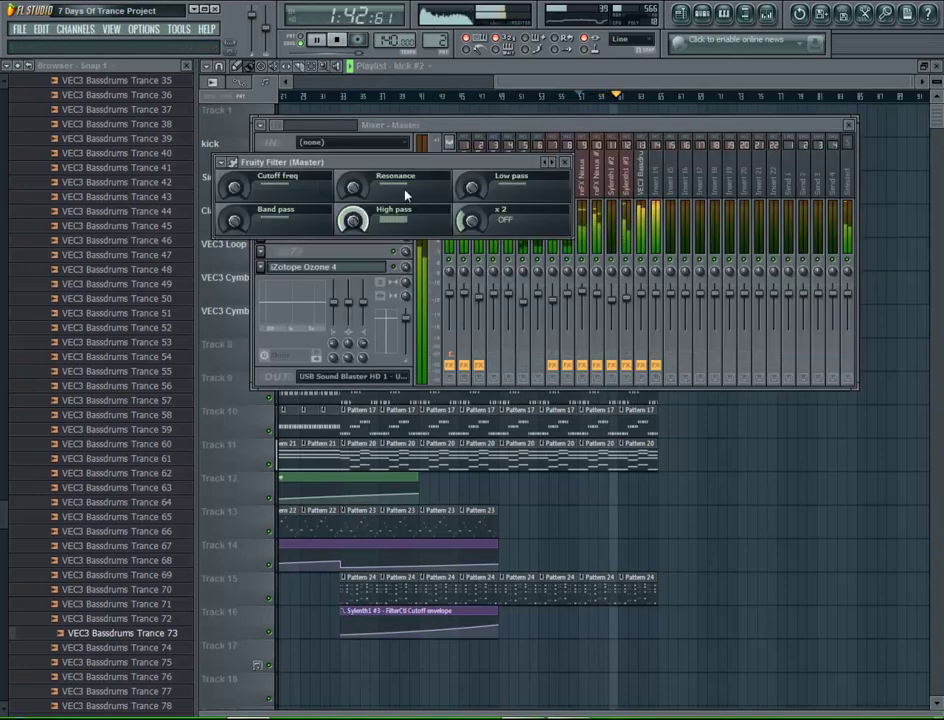
right_click(236, 190)
left_click(262, 274)
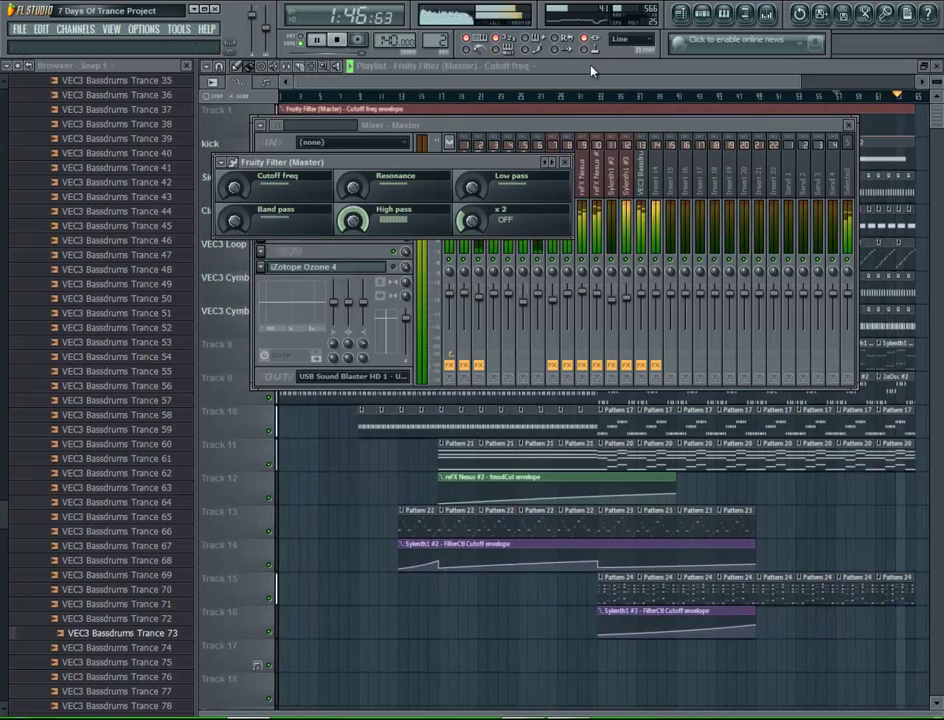
left_click(590, 69)
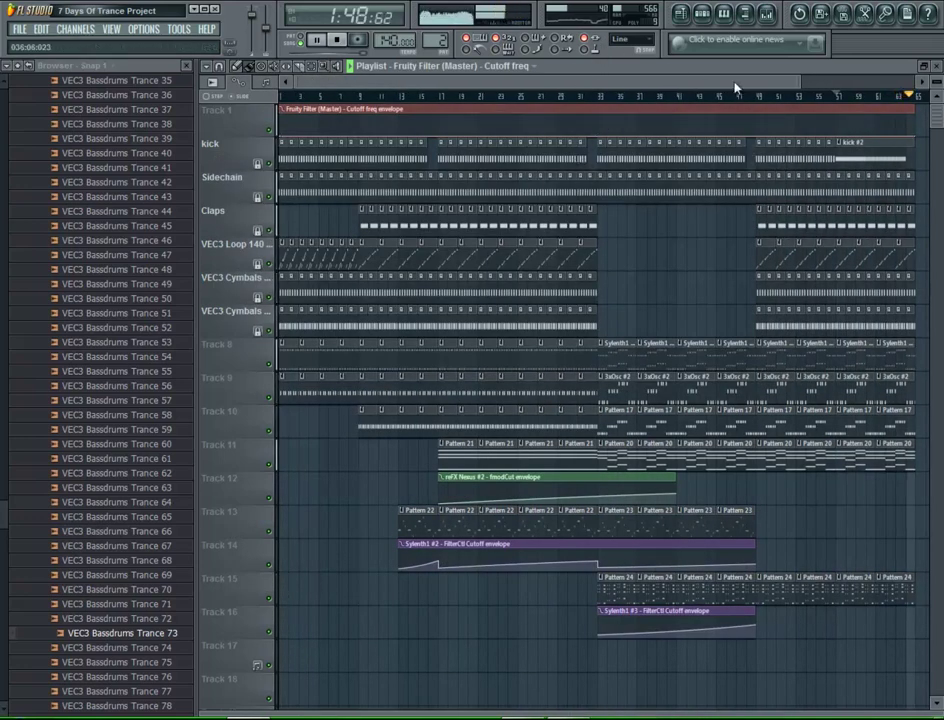
- Set the playlist snap to Beat and draw a rounded cutoff hump across bar 16 in the Fruity Filter envelope
left_click_drag(798, 82, 672, 92)
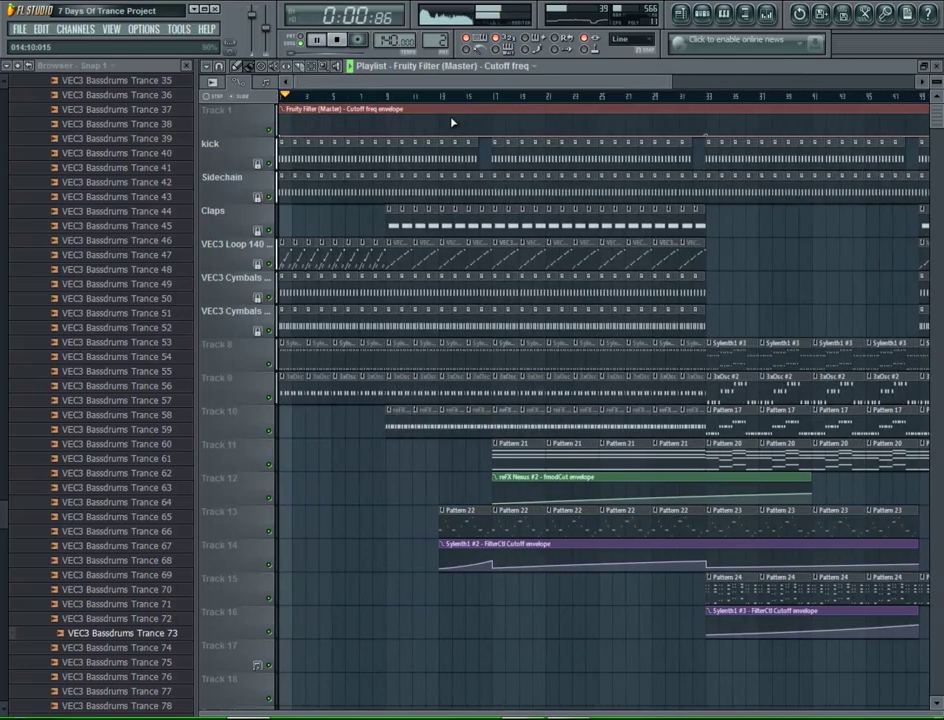
left_click(478, 97)
left_click_drag(565, 204, 434, 98)
key("space")
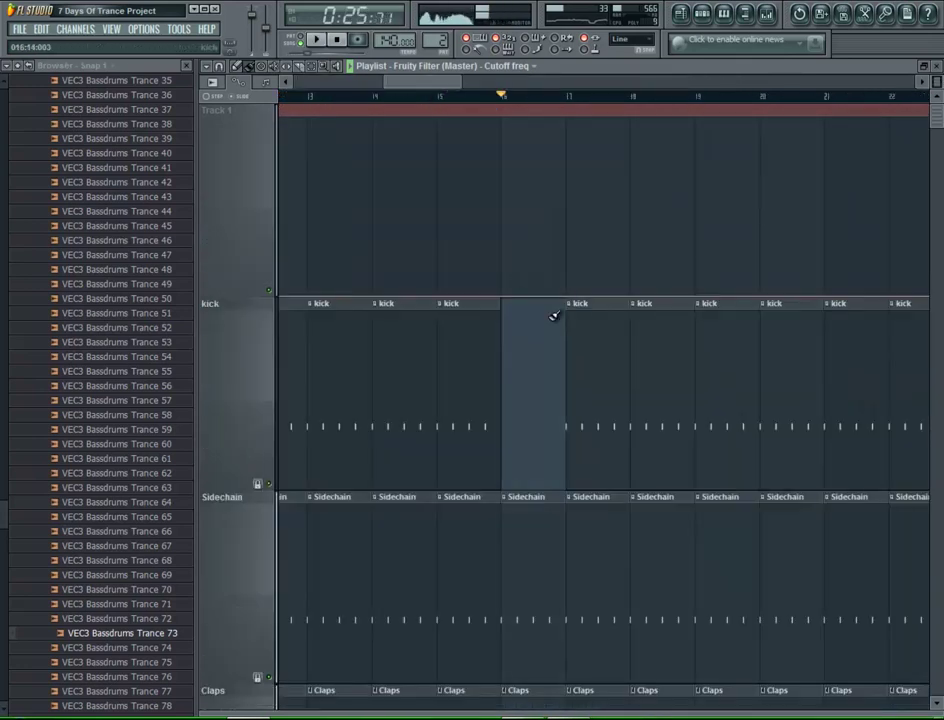
left_click(235, 67)
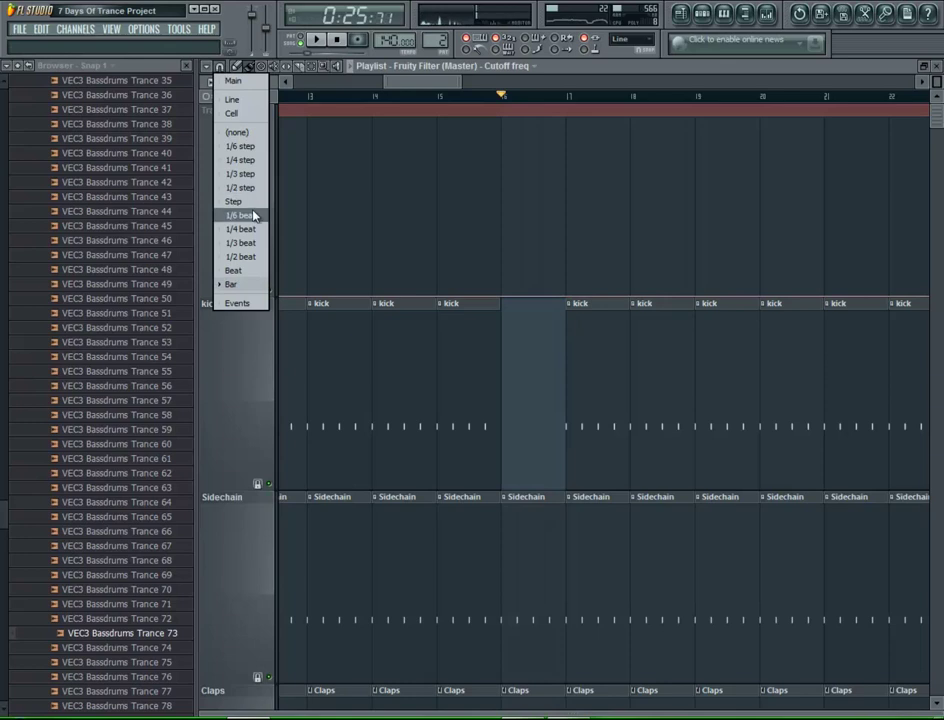
left_click(256, 275)
right_click(535, 231)
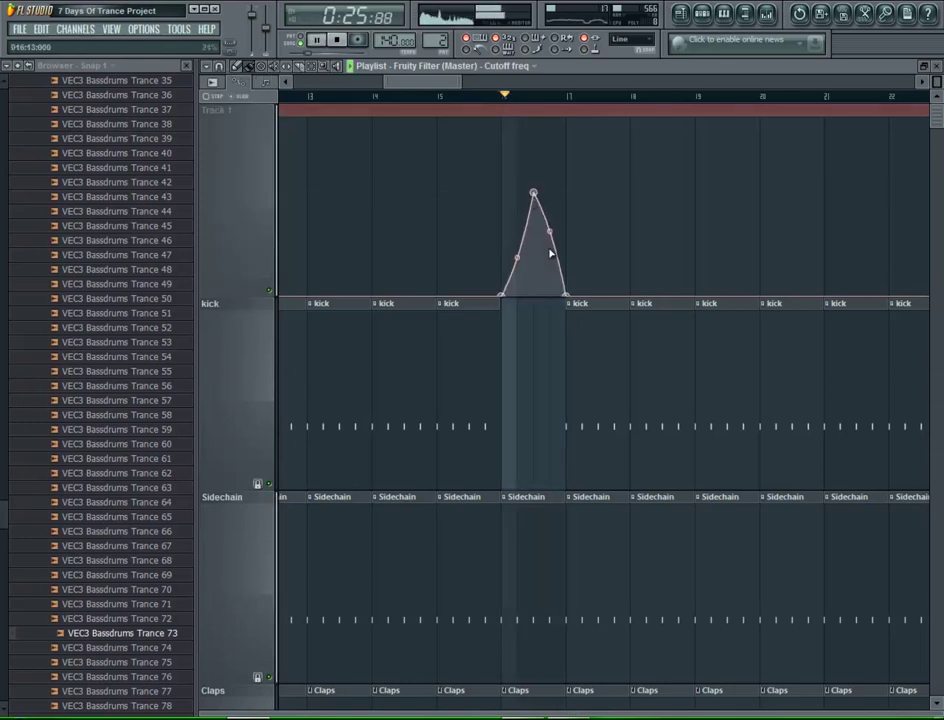
left_click_drag(518, 258, 551, 215)
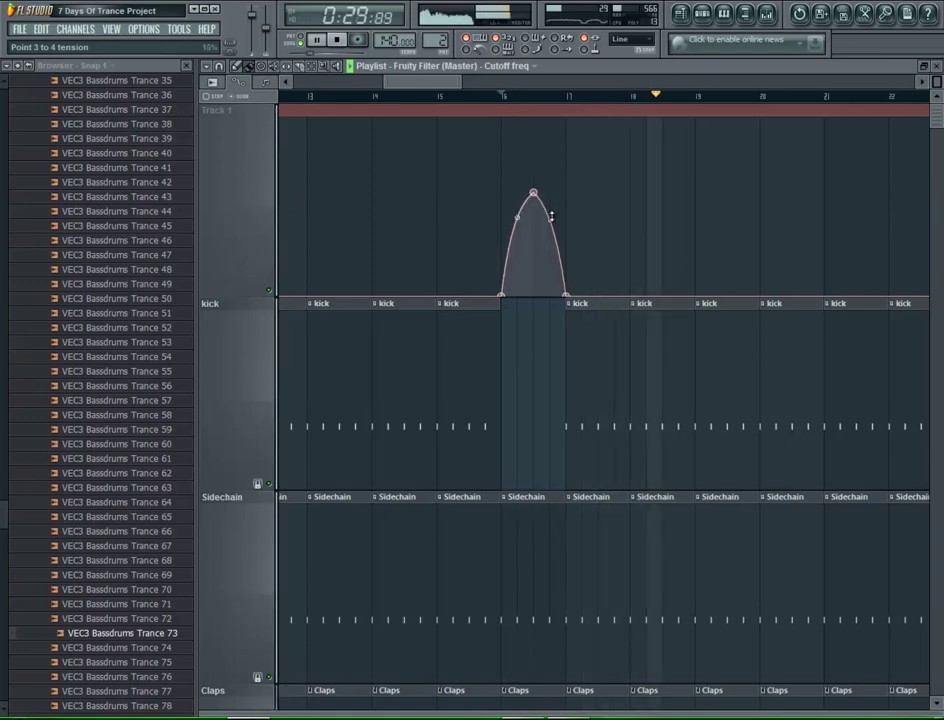
- Draw a curved cutoff rise from bar 29 to bar 33 in the Fruity Filter envelope, dropping back down at bar 33
right_click(537, 343, "ctrl")
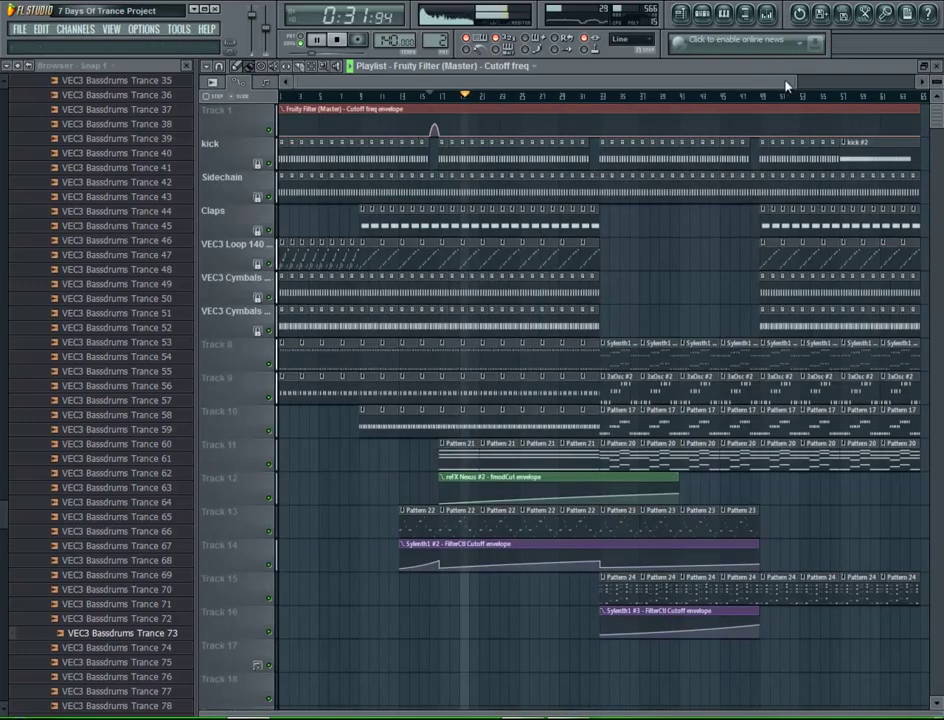
left_click_drag(795, 82, 760, 82)
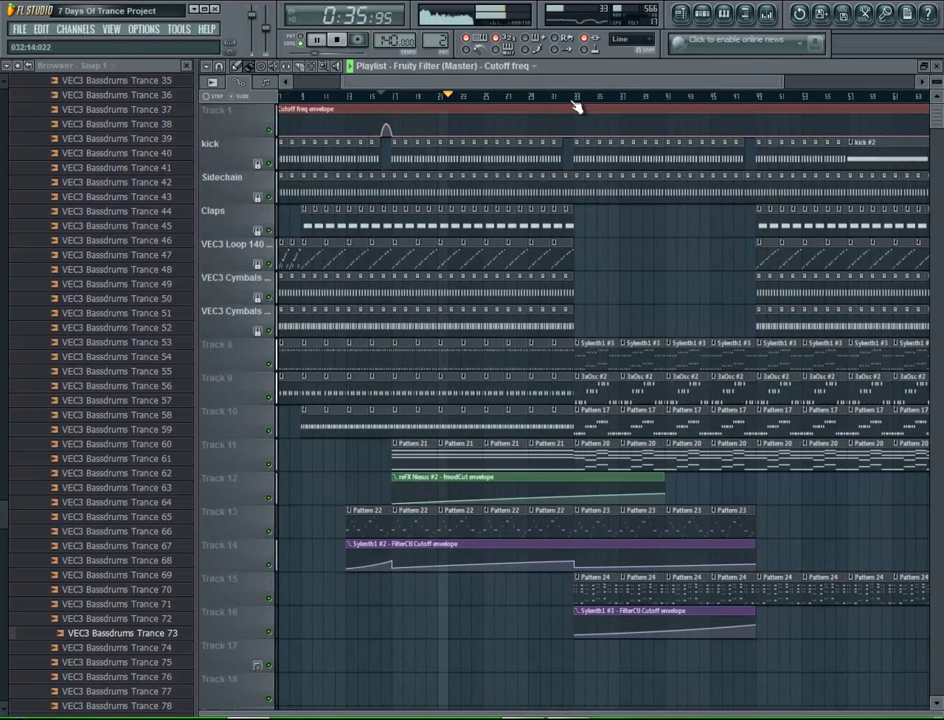
right_click(564, 188, "ctrl")
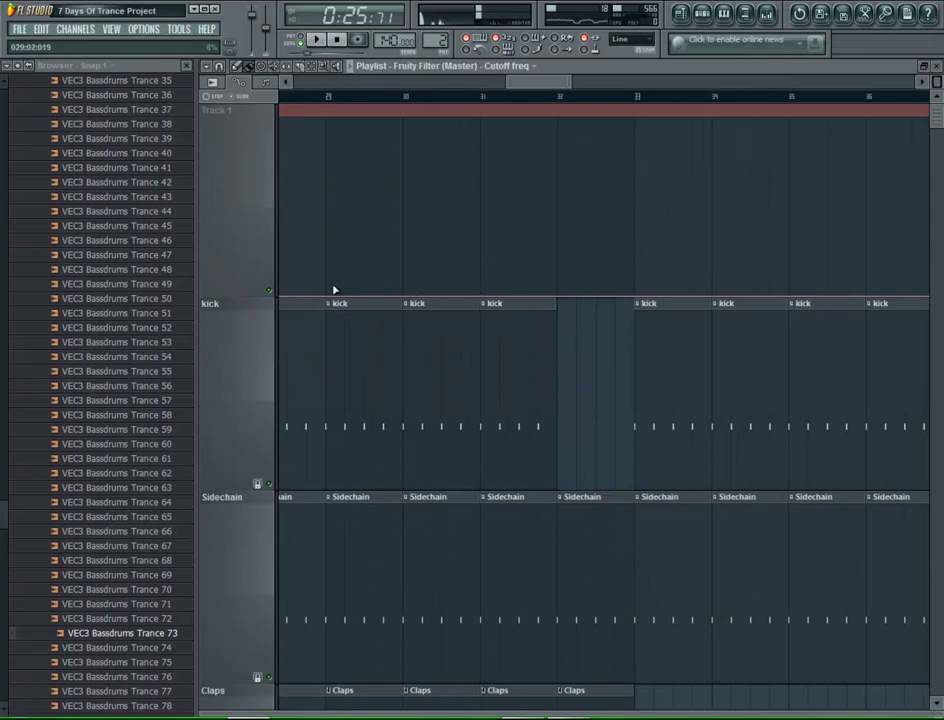
right_click(637, 264)
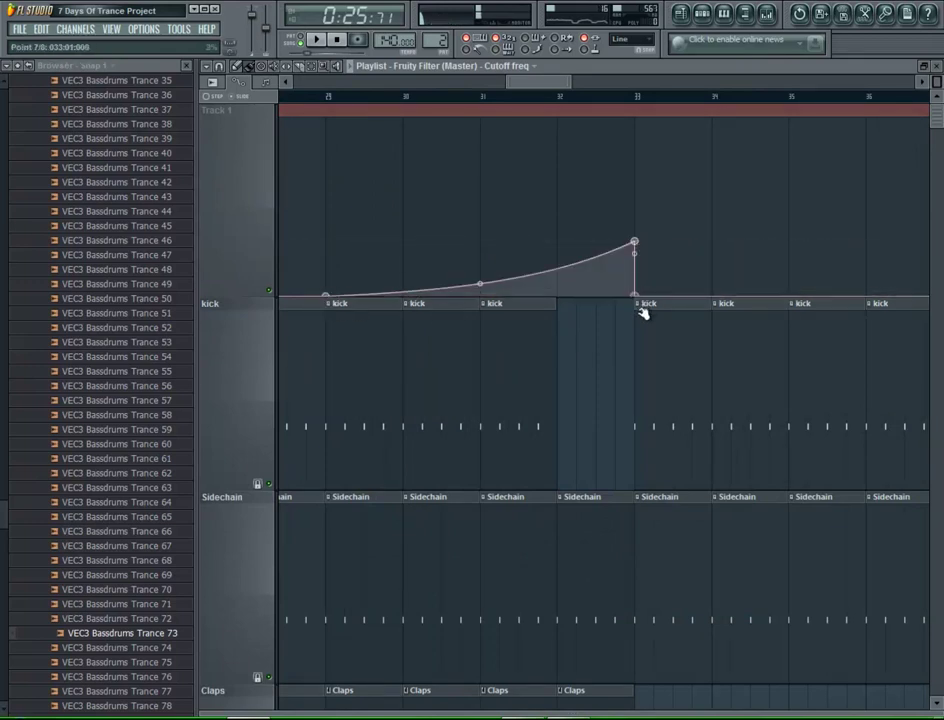
- Play the song from bar 29 to listen to the filter cutoff rise into bar 33
key("space")
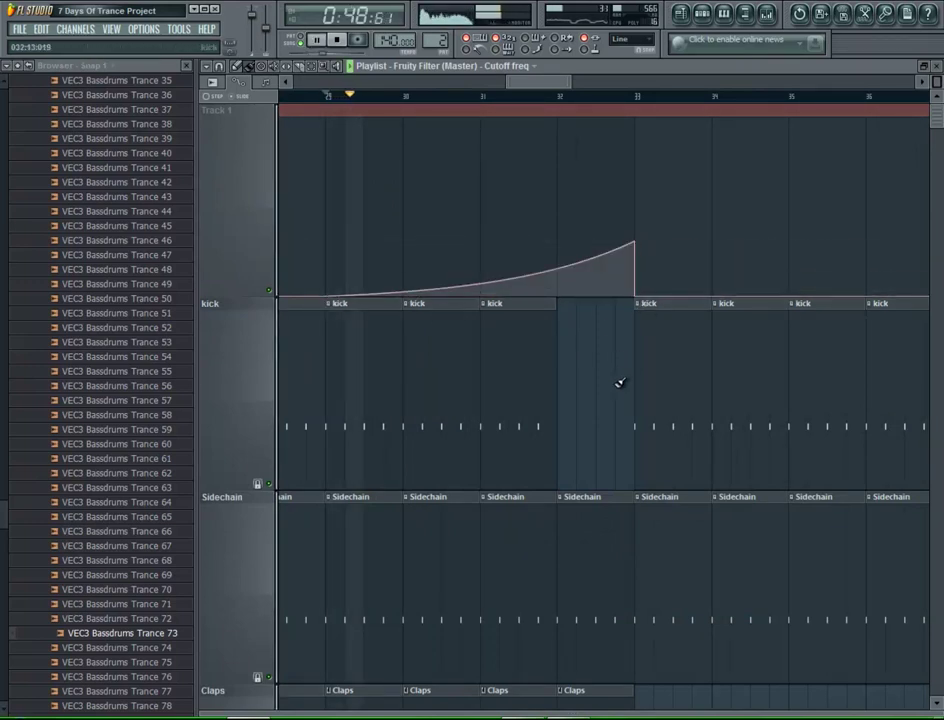
right_click(480, 283)
right_click(615, 337, "ctrl")
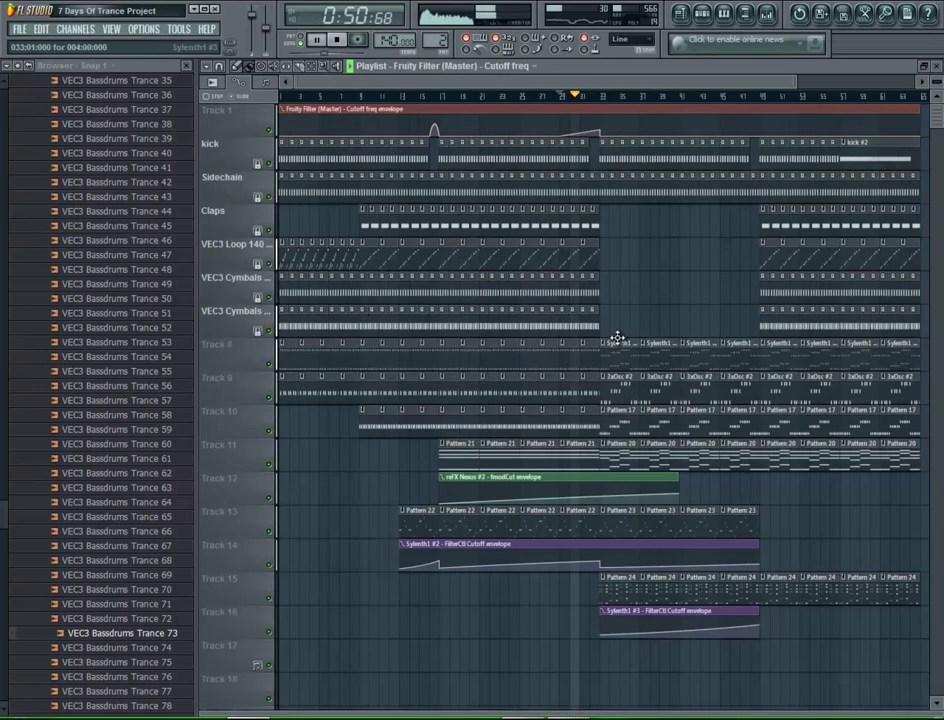
scroll(740, 96, "up", 2)
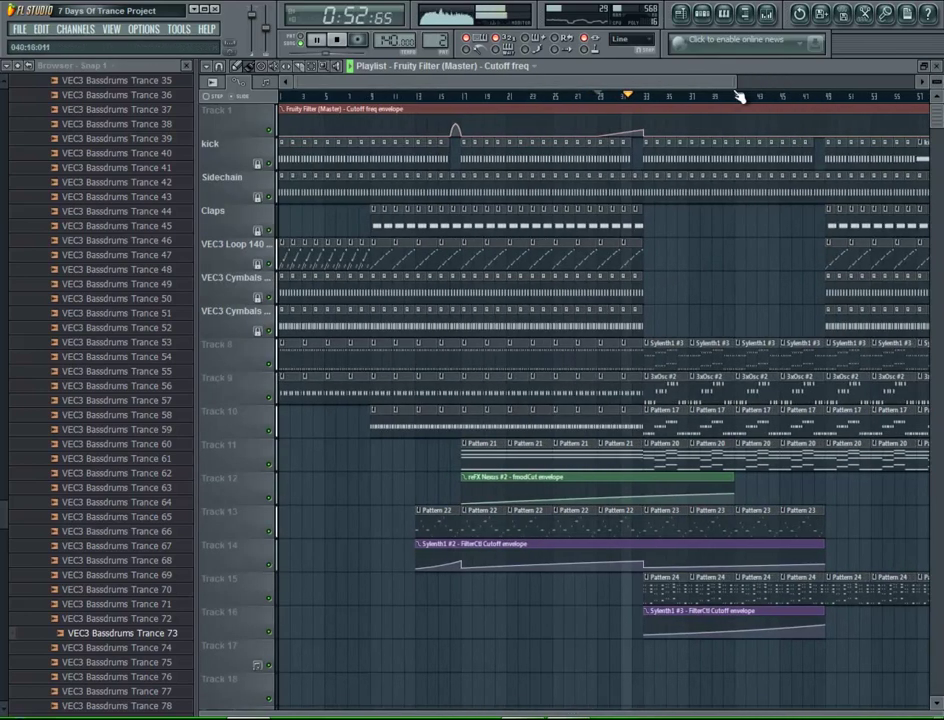
left_click_drag(672, 87, 792, 84)
left_click_drag(684, 88, 629, 88)
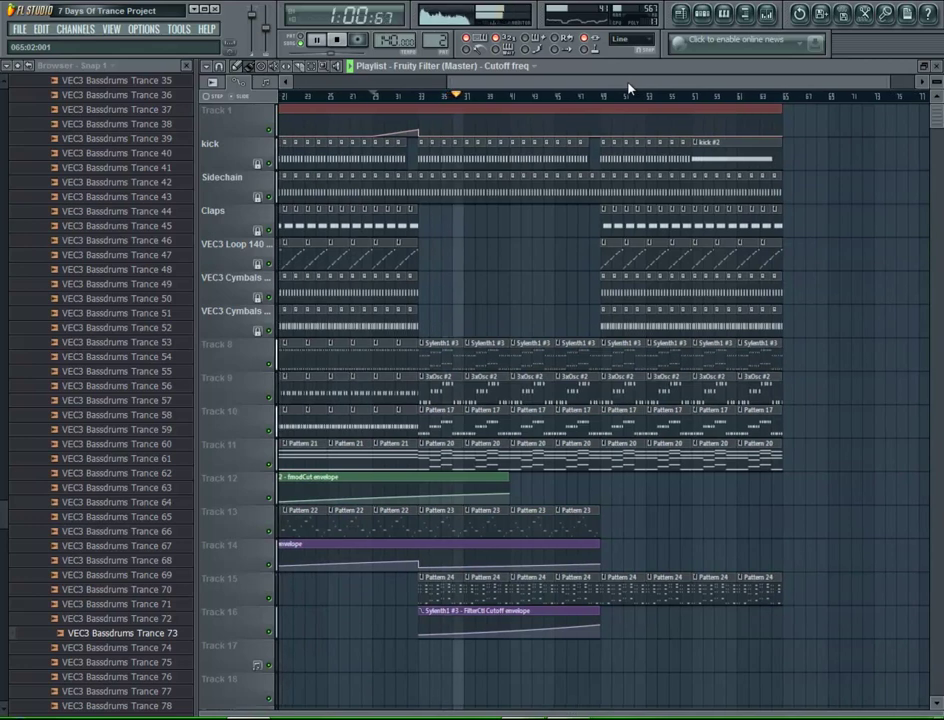
- Close the browser and maximize the playlist to fill the workspace
left_click(19, 67)
left_click(186, 66)
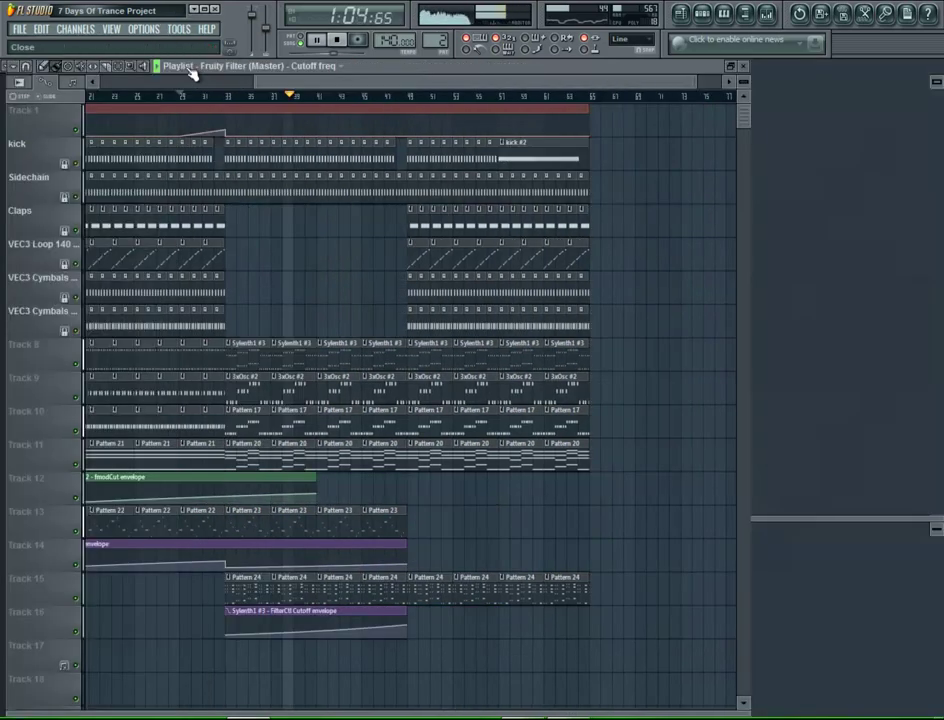
double_click(193, 68)
scroll(405, 96, "up", 3)
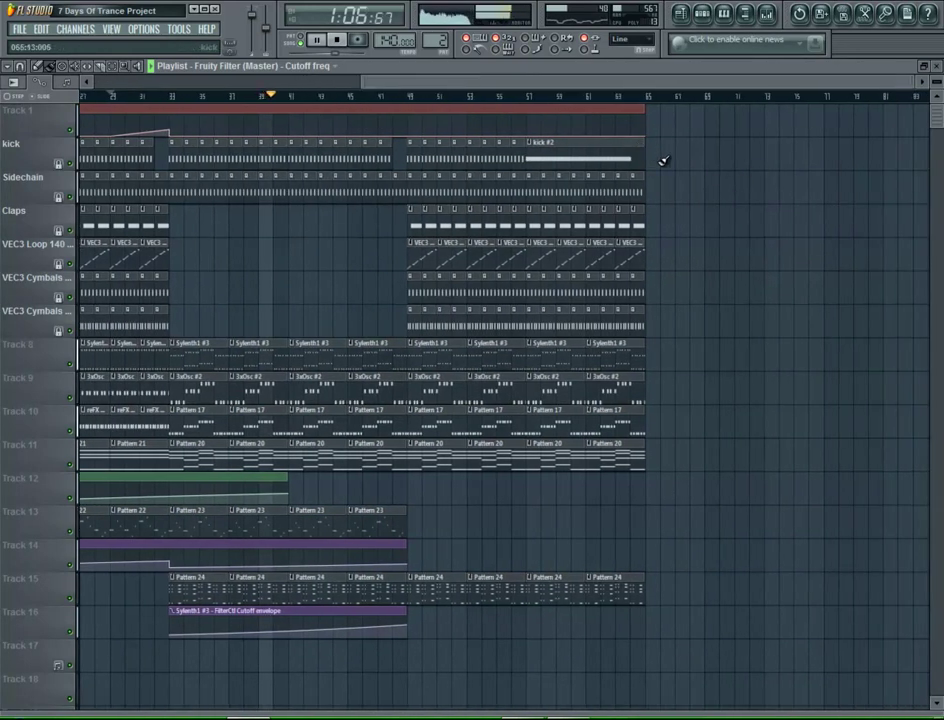
- Draw a straight cutoff rise from bar 57 to bar 65 in the Fruity Filter envelope and play from bar 57
right_click(594, 133, "ctrl")
right_click(392, 294)
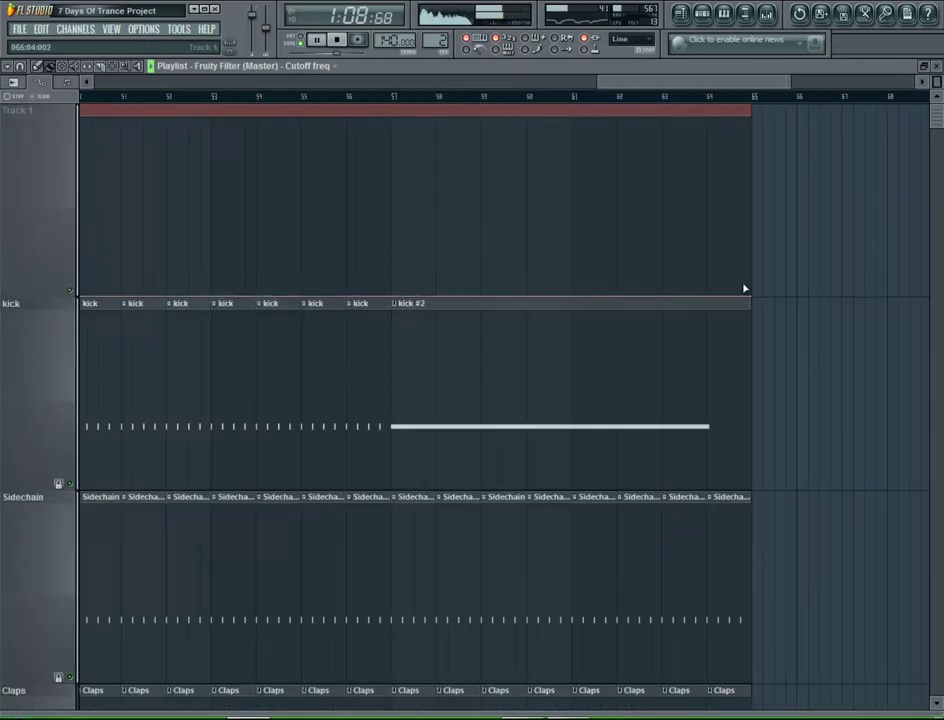
left_click_drag(755, 296, 751, 237)
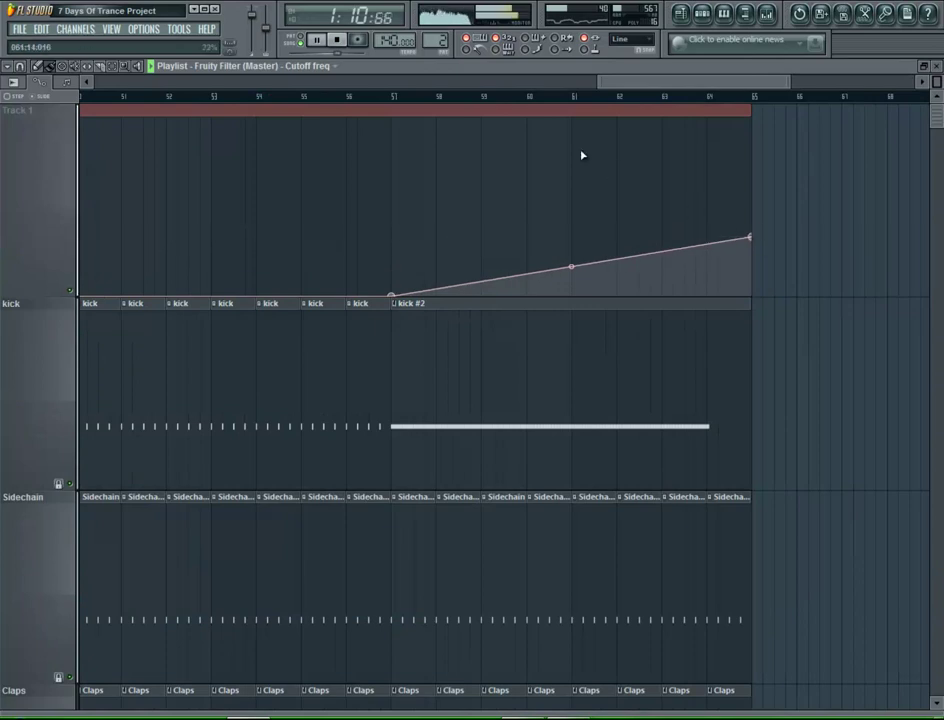
left_click(393, 95)
- Extend the Fruity Filter envelope clip to bar 67, drop the cutoff sharply at bar 65, and change the playlist snap
left_click_drag(749, 110, 806, 122)
right_click(755, 296)
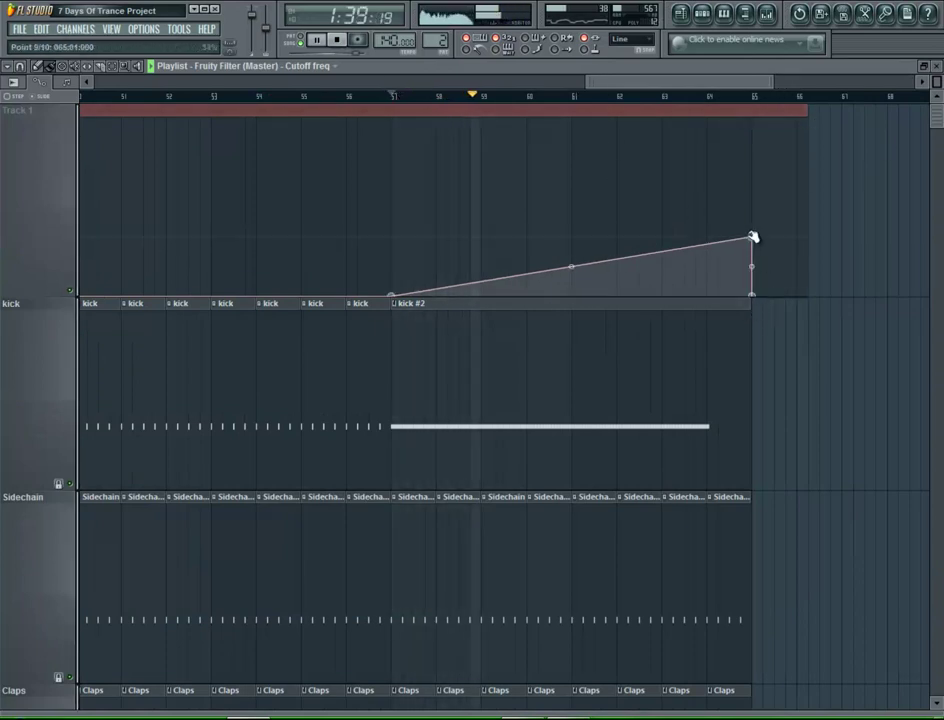
left_click_drag(752, 237, 752, 235)
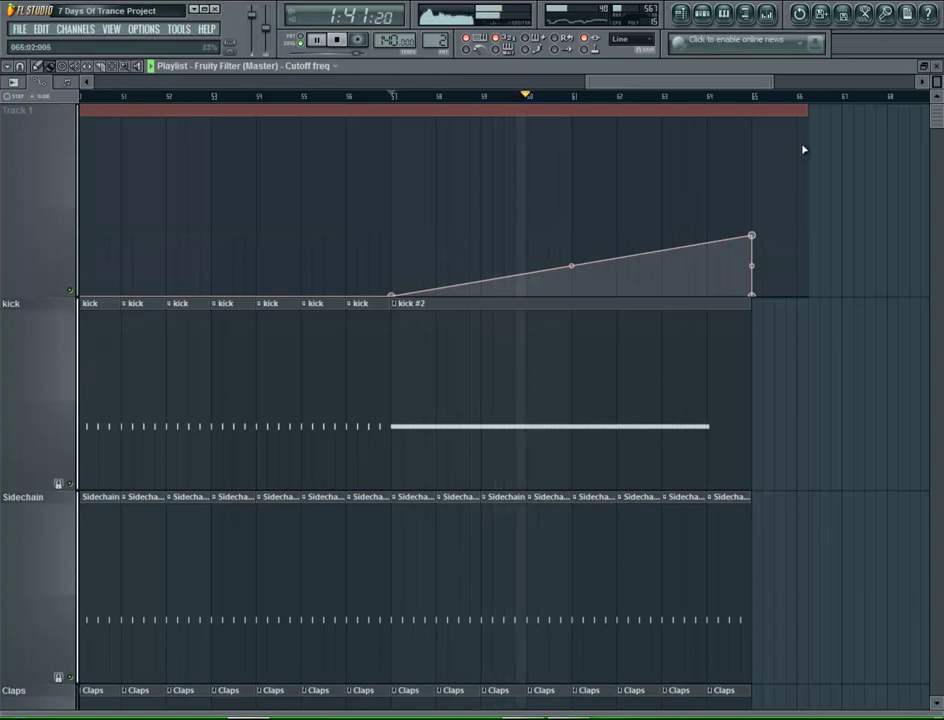
left_click_drag(806, 112, 843, 107)
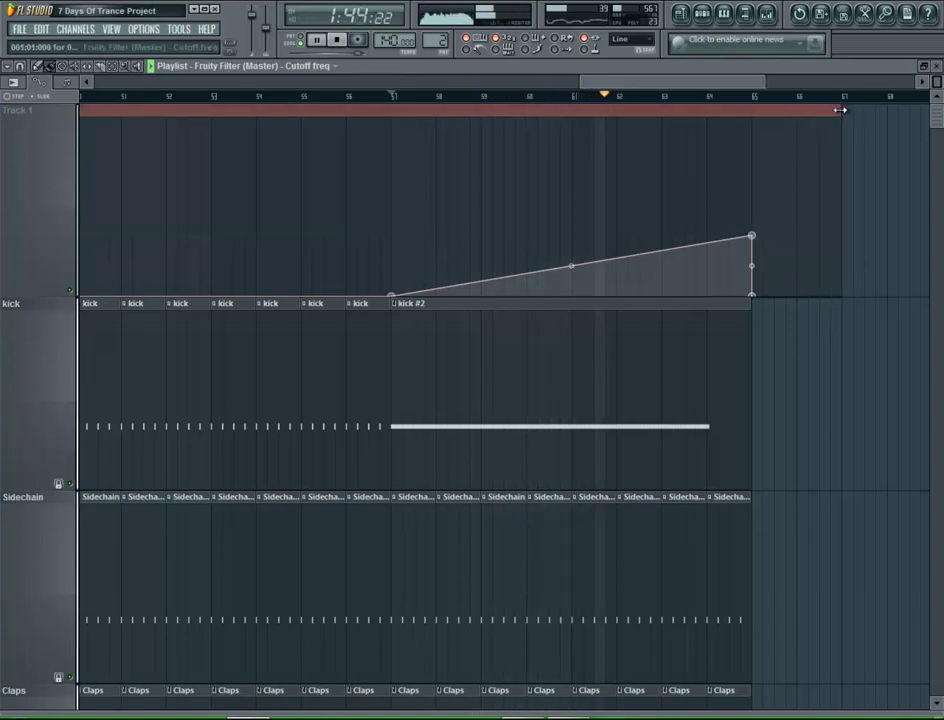
left_click(20, 66)
left_click(44, 286)
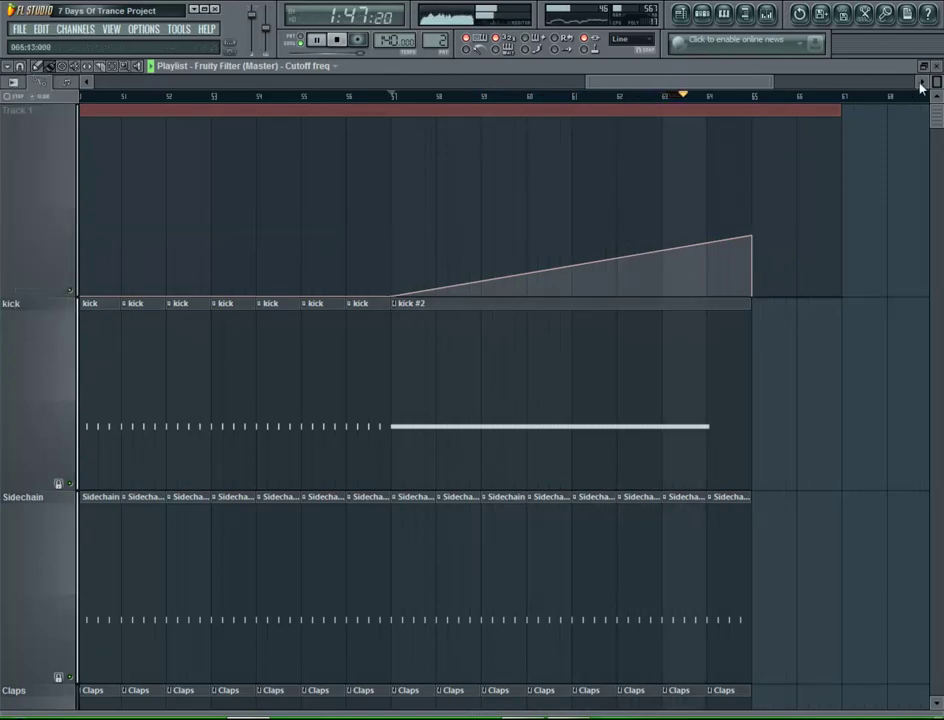
- Play the arrangement briefly from bar 49, then pause and return the playback position to bar 49
left_click_drag(936, 82, 84, 250)
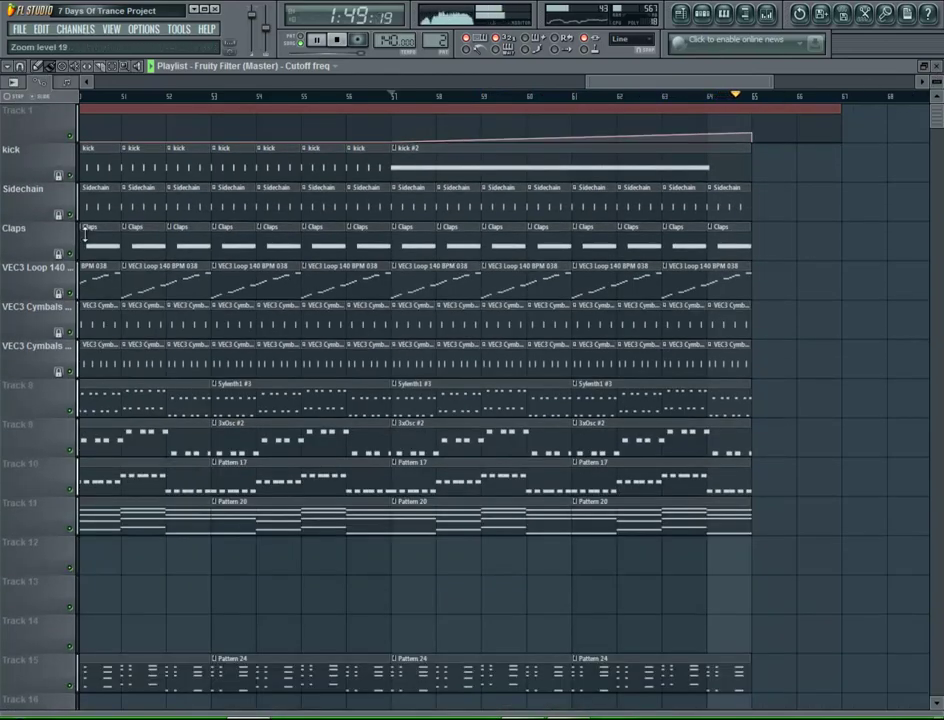
scroll(849, 242, "down", 3)
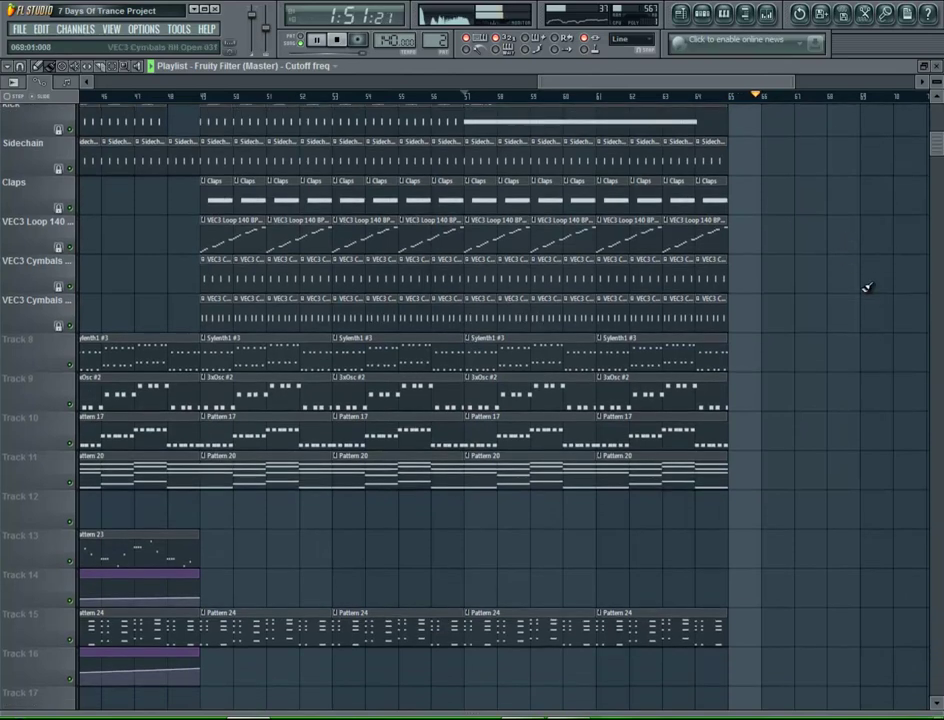
scroll(840, 293, "down", 4)
left_click(695, 99)
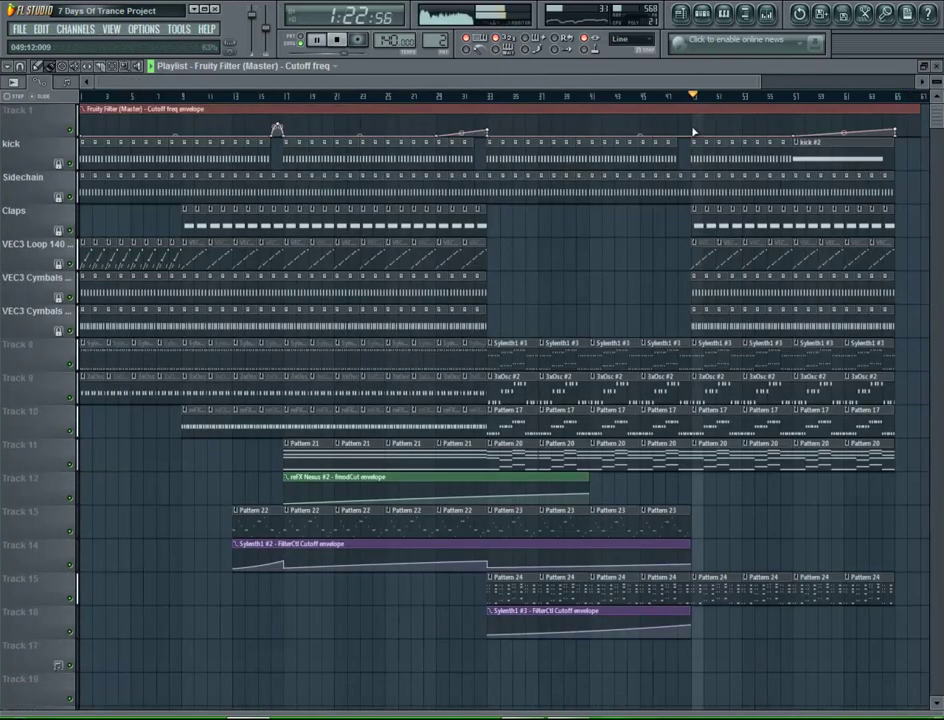
left_click(316, 40)
left_click_drag(385, 82, 585, 88)
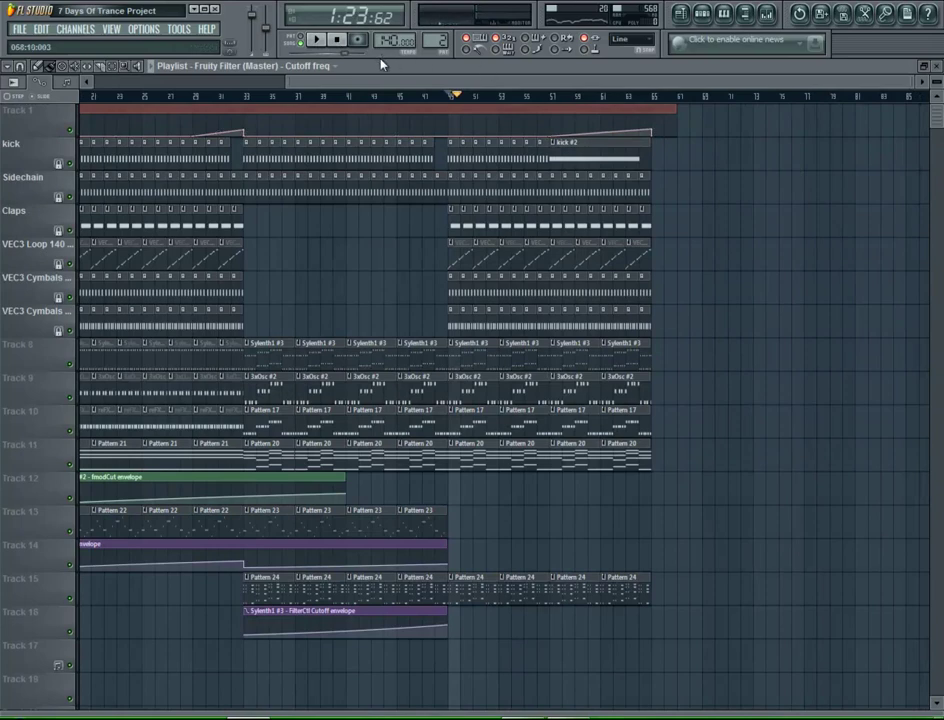
left_click(437, 99)
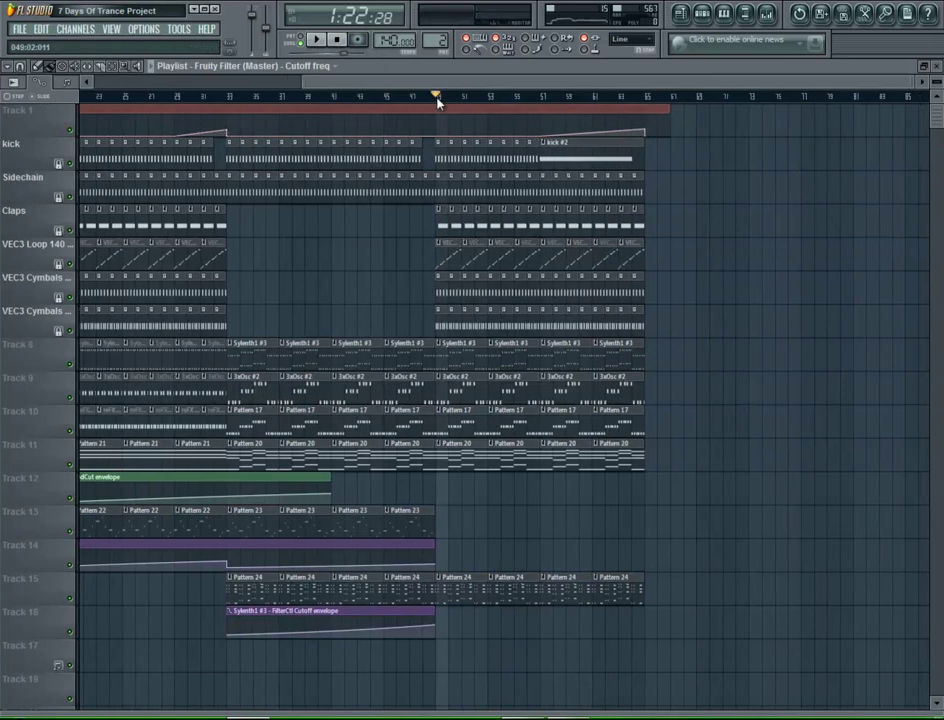
- Extend the Sylenth1 #3 FilterCtl Cutoff envelope clip on Track 16 to bar 65
left_click_drag(618, 668, 592, 535)
left_click_drag(674, 573, 172, 370)
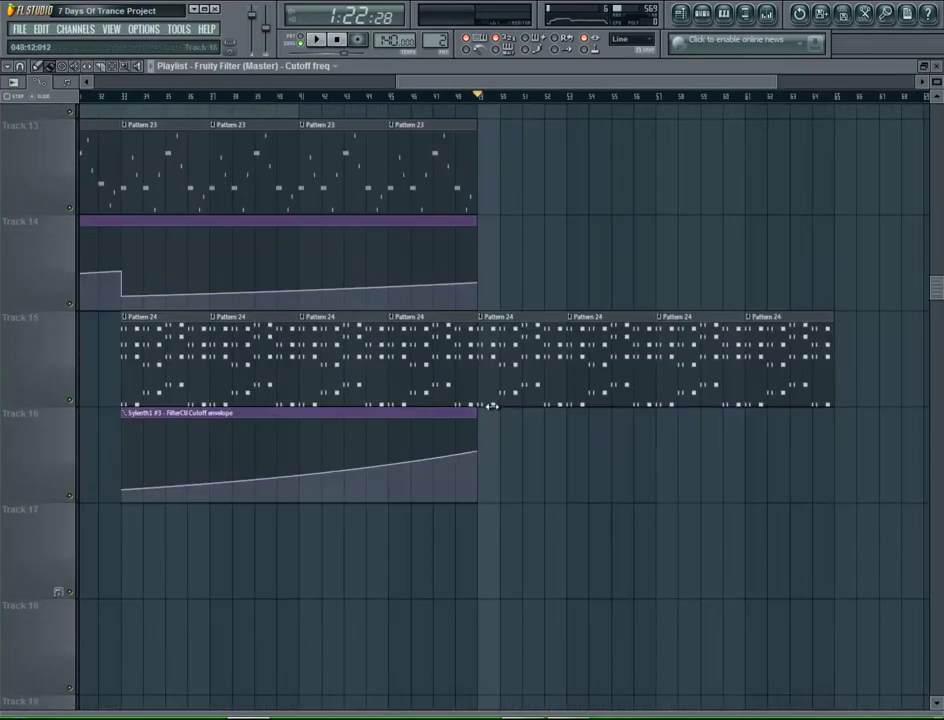
left_click_drag(486, 411, 833, 413)
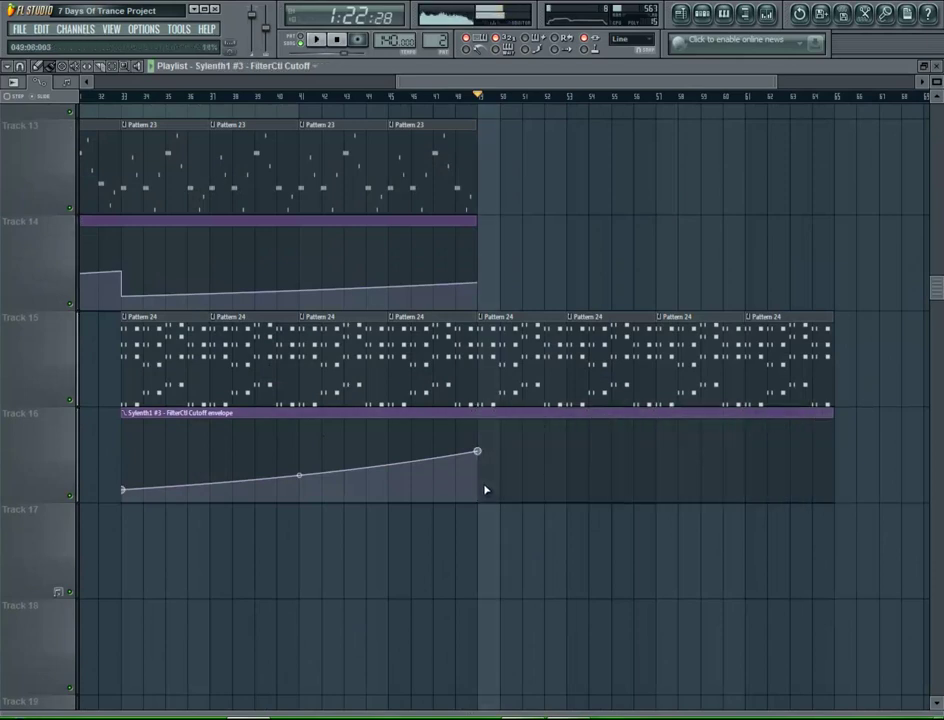
- Shape the Sylenth1 #3 cutoff envelope with a drop at bar 49 and a gentle rise to bar 65, auditioning it from bar 49
key("space")
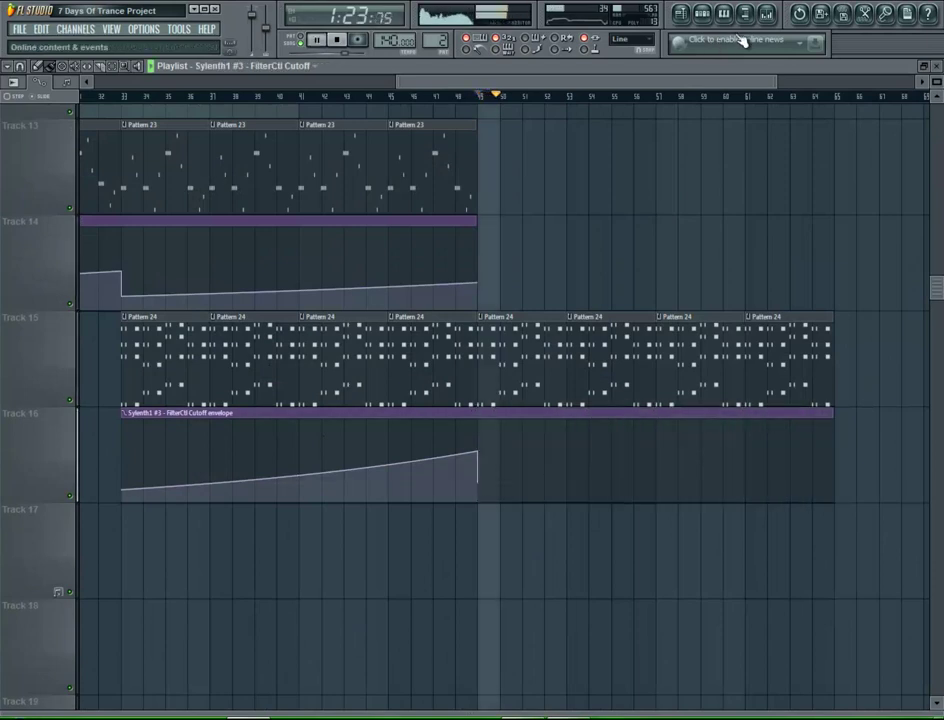
key("F9")
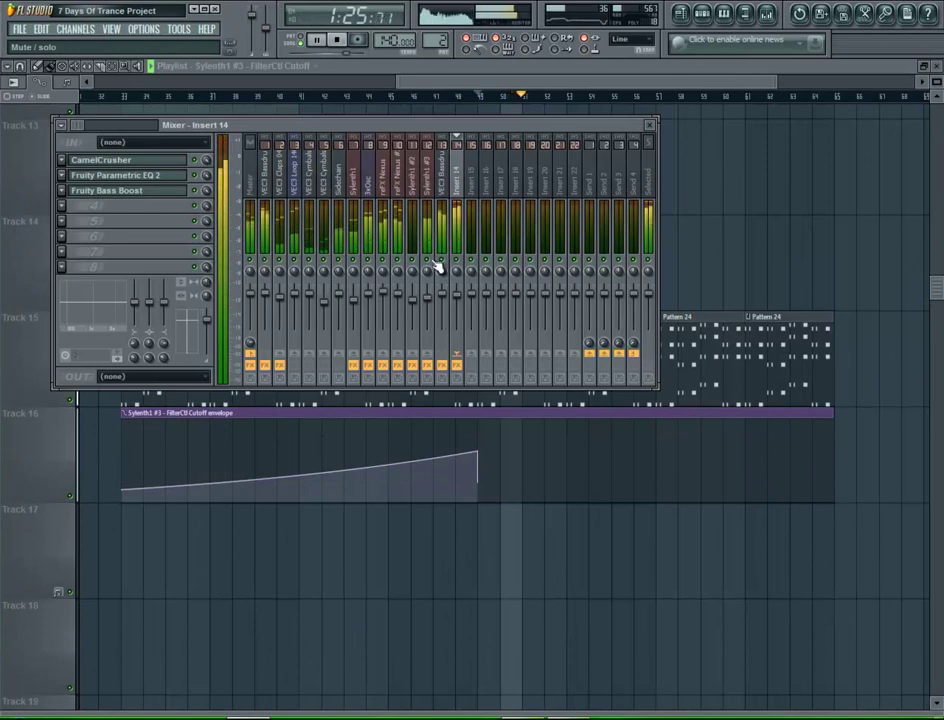
key("F9")
key("space")
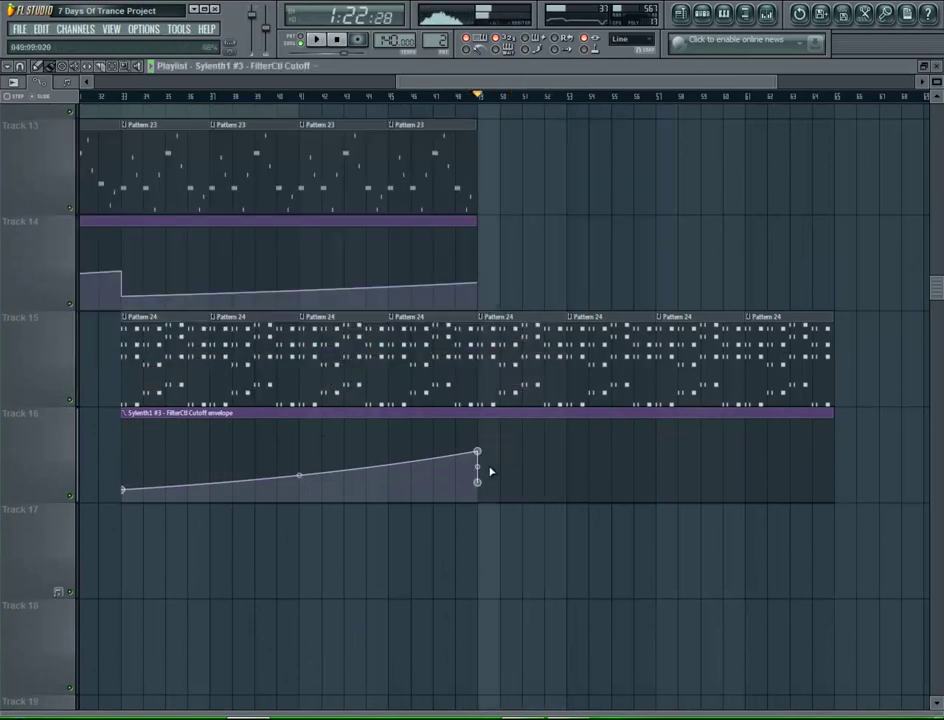
key("space")
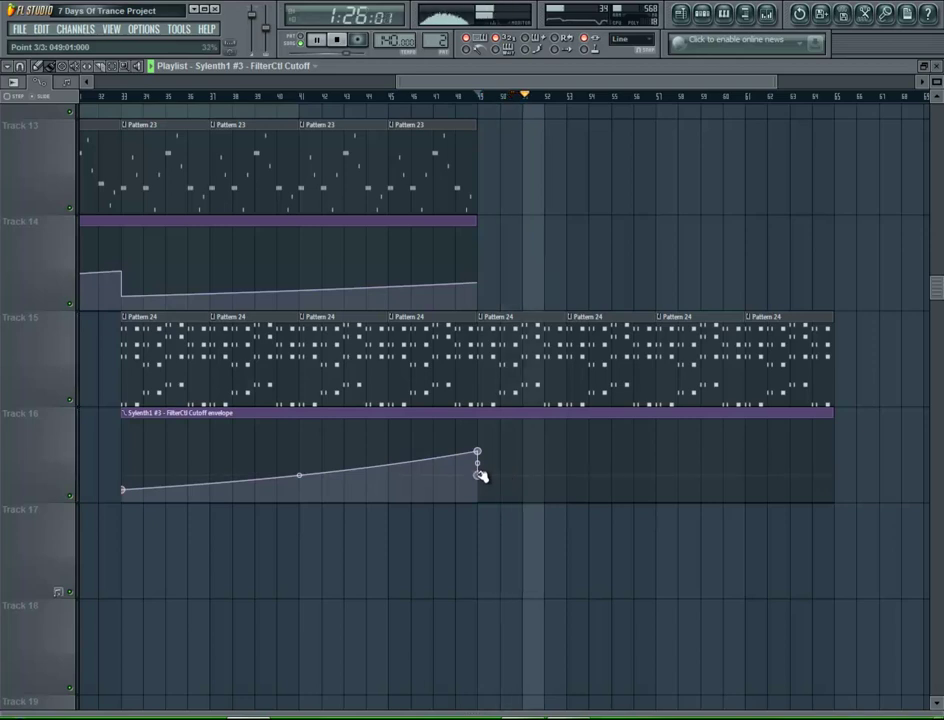
left_click_drag(786, 479, 832, 473)
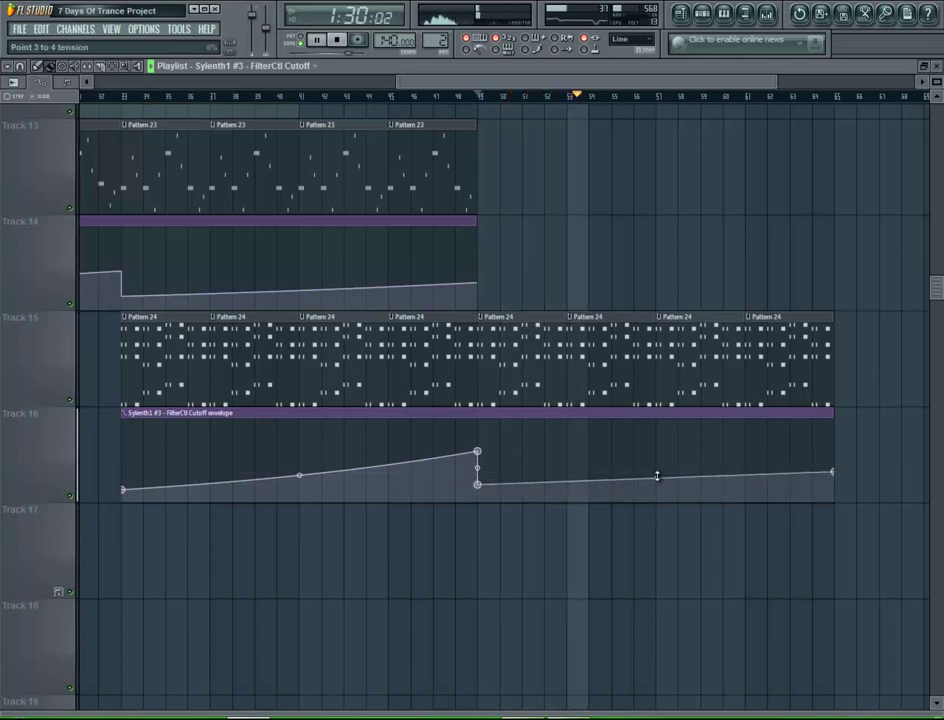
- Play the song from bar 33 and review the patterns and automation clips on Tracks 10 to 16
left_click(128, 96)
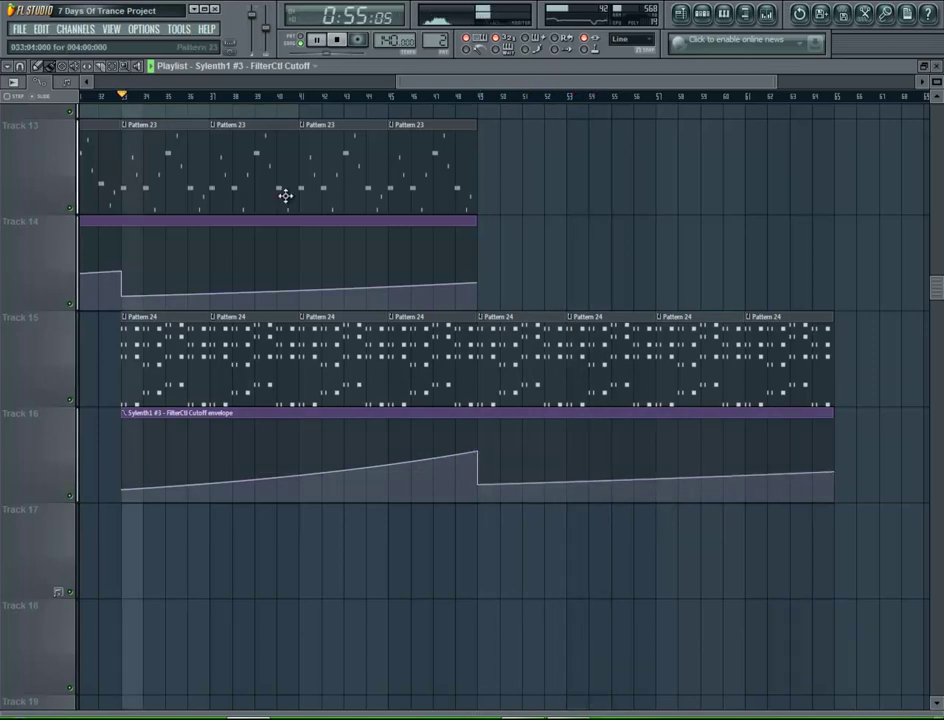
left_click_drag(773, 79, 933, 85)
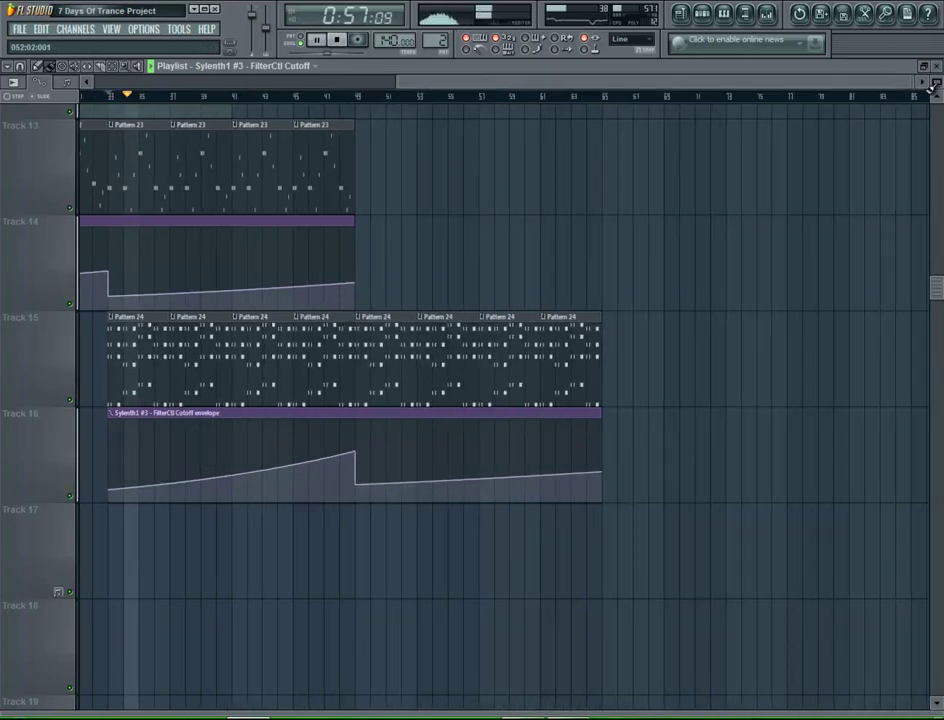
left_click_drag(397, 81, 267, 92)
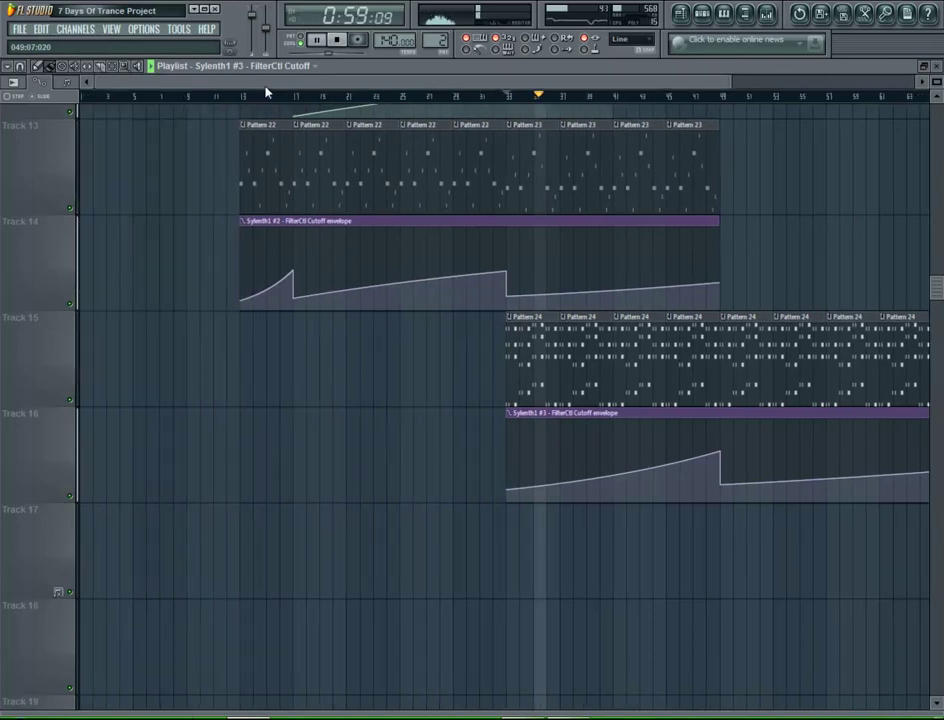
scroll(306, 223, "up", 2)
scroll(306, 223, "up", 3)
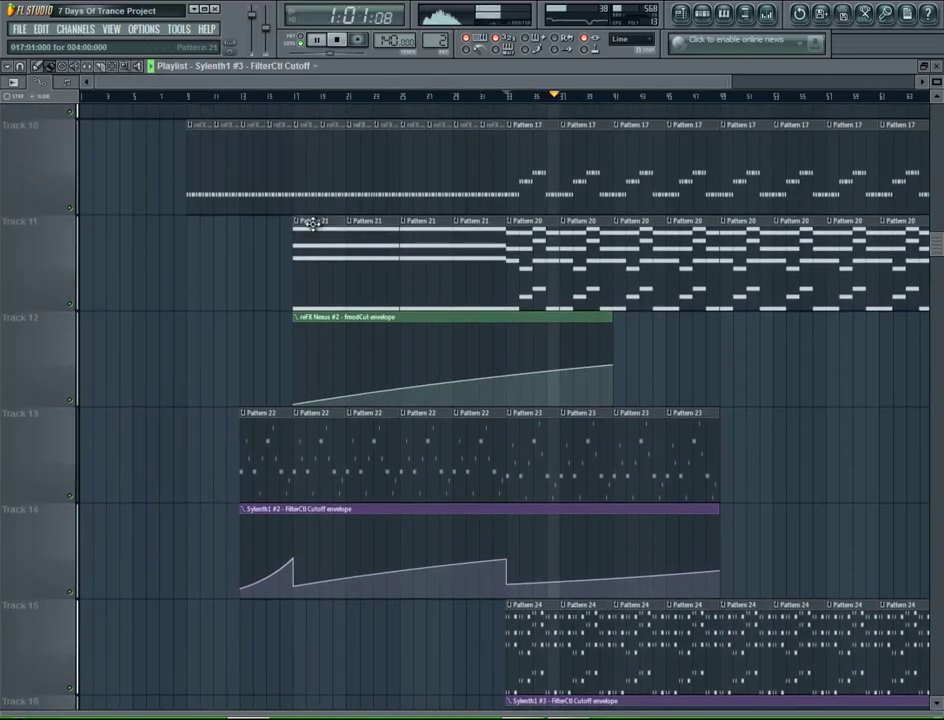